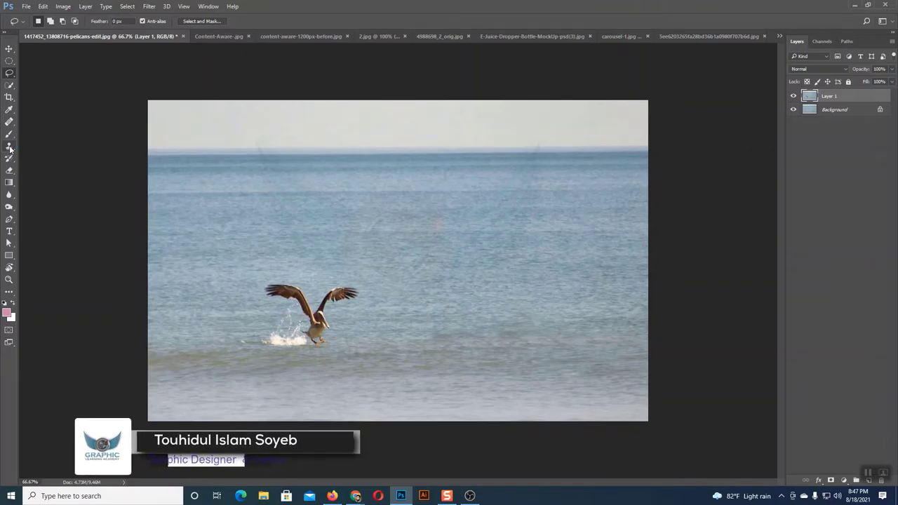
- Bring up Windows Magnifier over Photoshop and magnify the screen to 200%
key(super+plus)
click(106, 71)
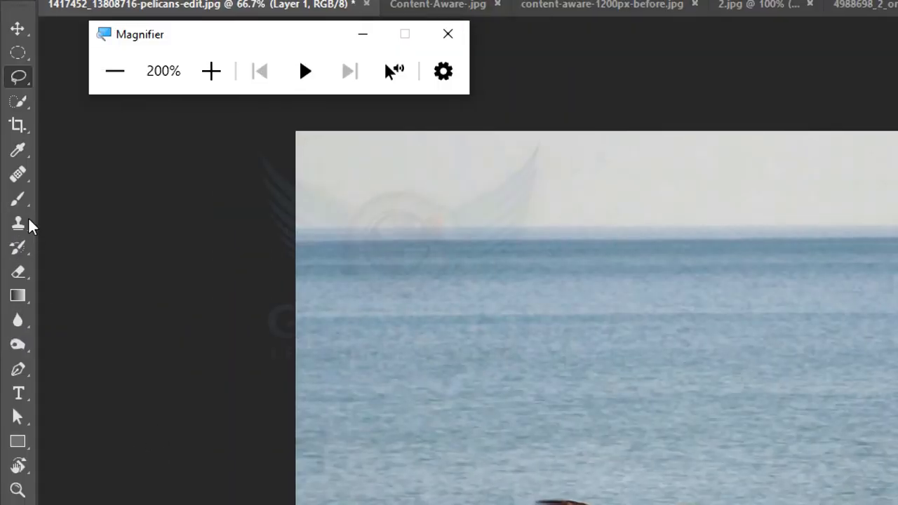
- Return the screen to normal 100% magnification and close Windows Magnifier
click(115, 72)
click(224, 52)
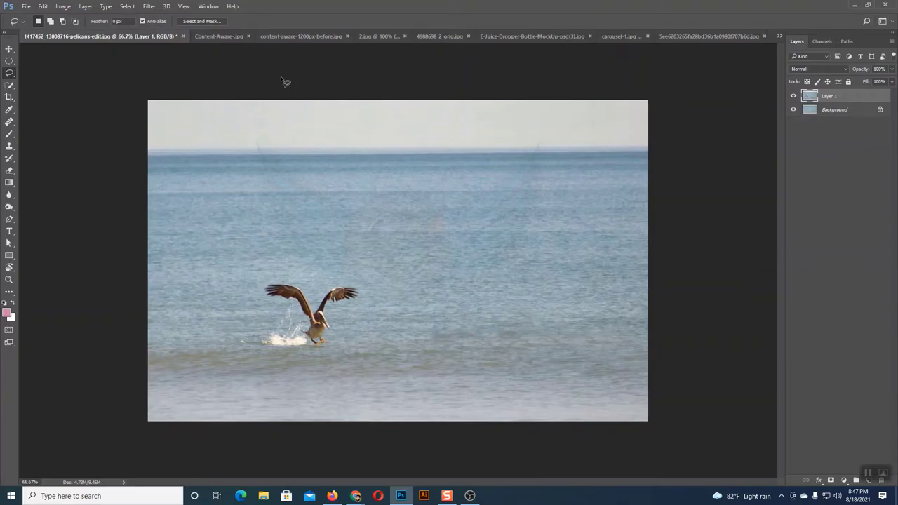
- View the pelican photo at 100%, pan across it, and select the Clone Stamp tool
key(ctrl+plus)
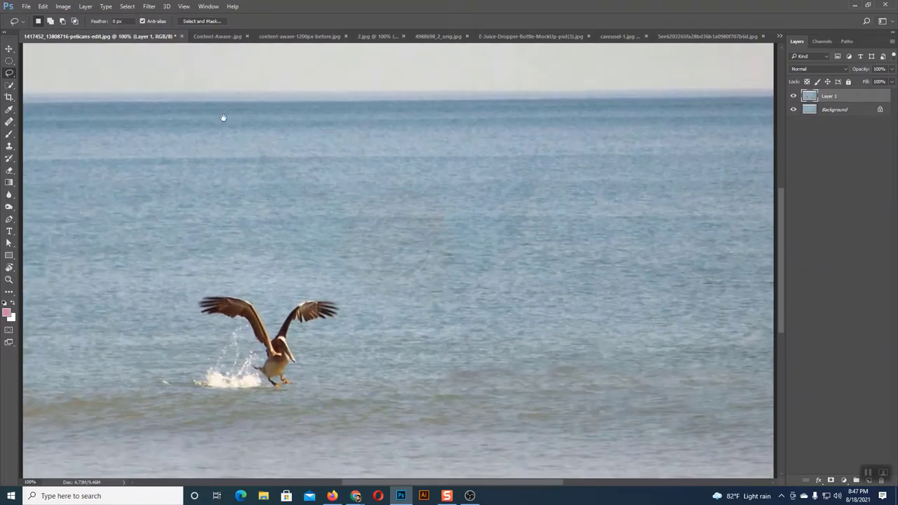
mouse_move(109, 217)
mouse_down()
mouse_move(176, 233)
mouse_move(126, 226)
mouse_up()
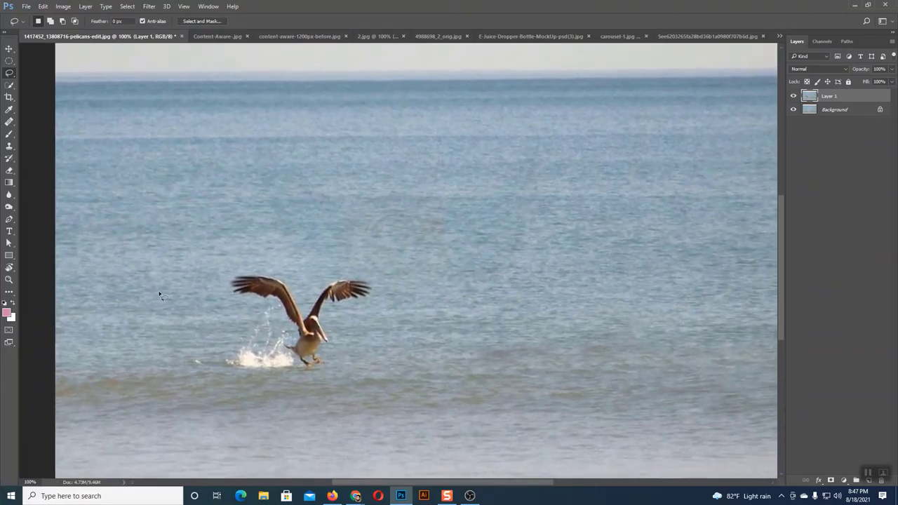
click(9, 146)
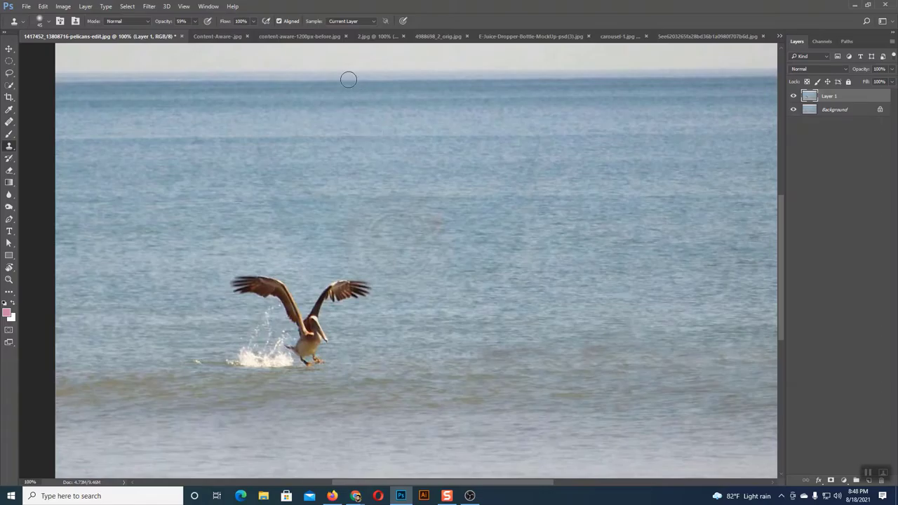
scroll(353, 89, up, 3)
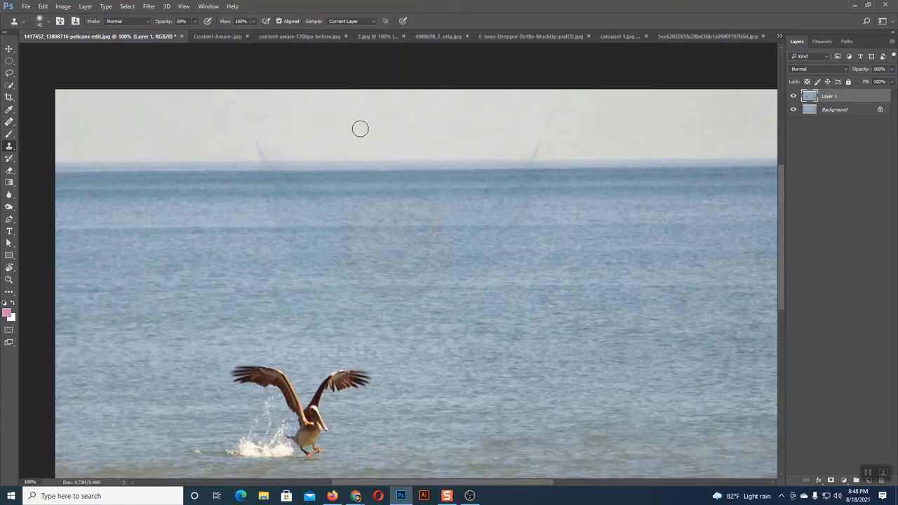
- Adjust the clone brush with the bracket keys, settling on 100 px
key(bracketright)
key(bracketright)
key(bracketright)
key(bracketright)
key(bracketright)
key(bracketright)
key(bracketright)
key(bracketleft)
key(bracketleft)
key(bracketleft)
key(bracketleft)
key(bracketleft)
key(bracketright)
key(bracketleft)
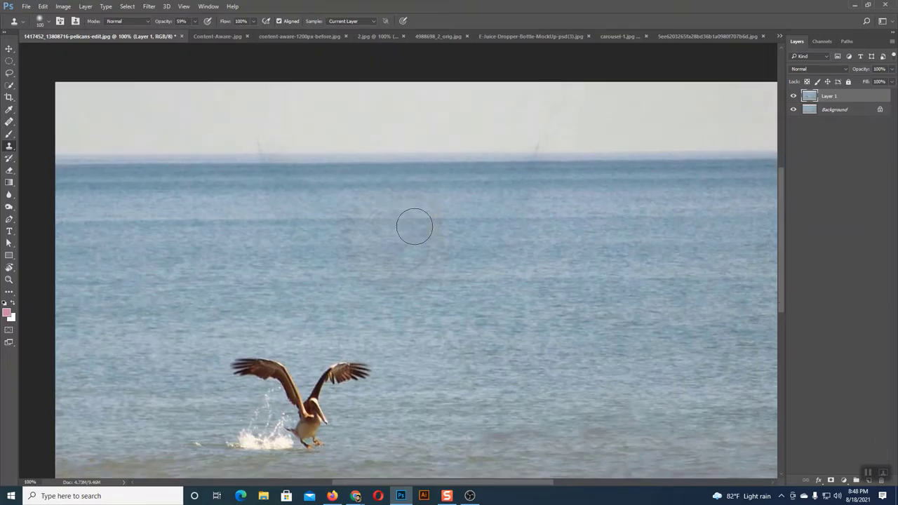
scroll(415, 227, down, 3)
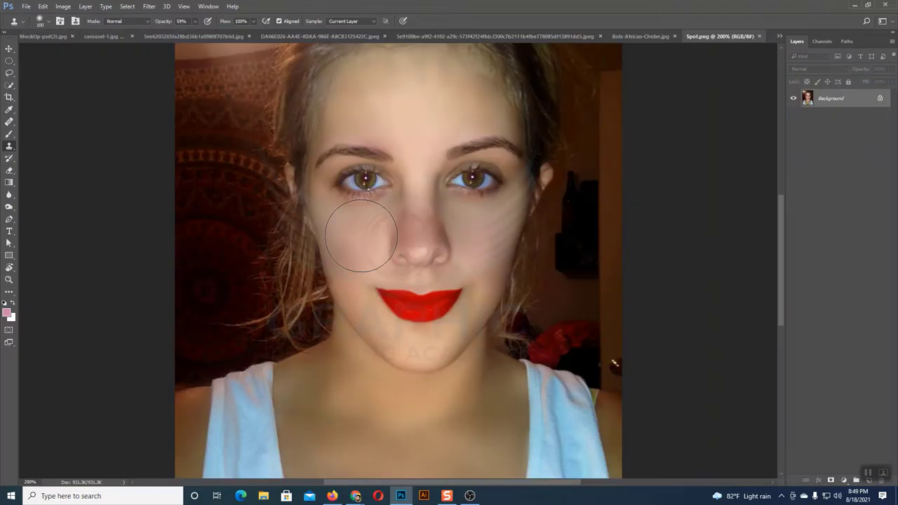
- Shrink the clone brush to 30 px and zoom the portrait to 300%
key(bracketleft)
key(bracketleft)
key(bracketleft)
key(bracketleft)
key(bracketleft)
key(bracketleft)
scroll(404, 128, up, 1)
scroll(405, 129, up, 1)
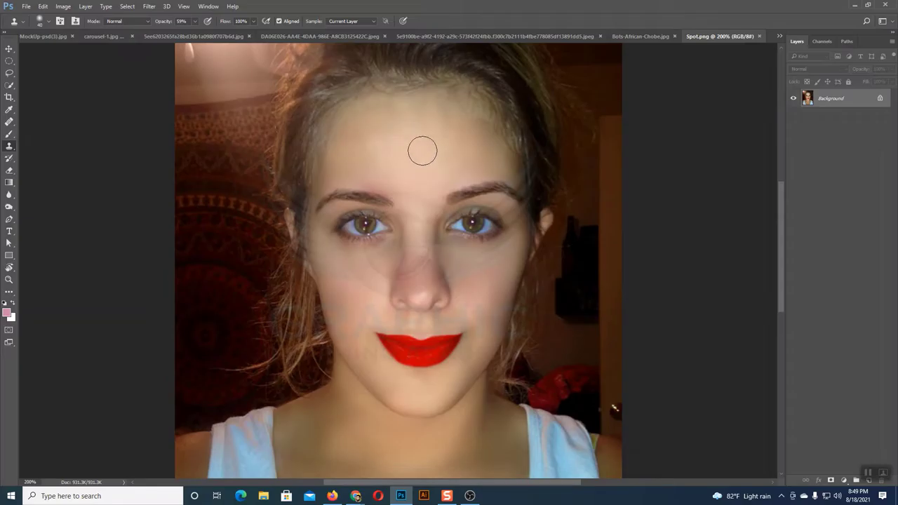
key(bracketleft)
key(ctrl+plus)
scroll(412, 128, up, 3)
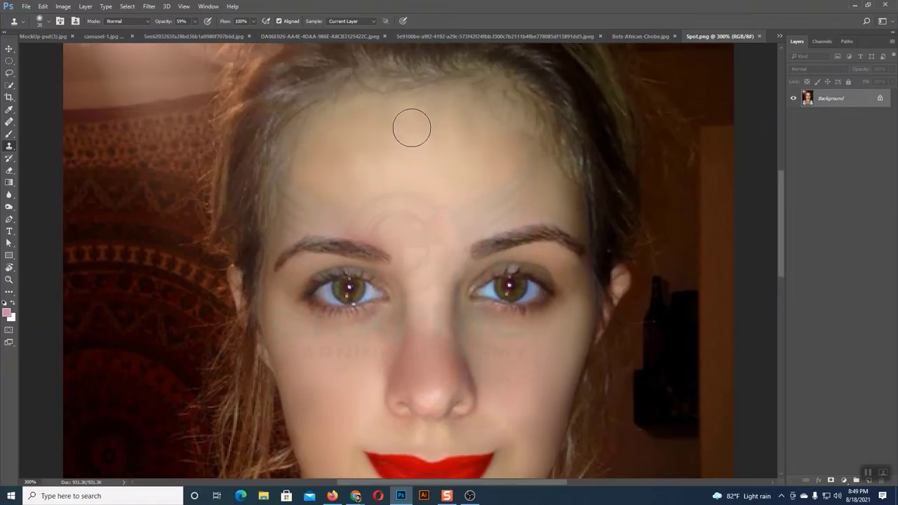
scroll(411, 174, up, 1)
scroll(397, 184, down, 1)
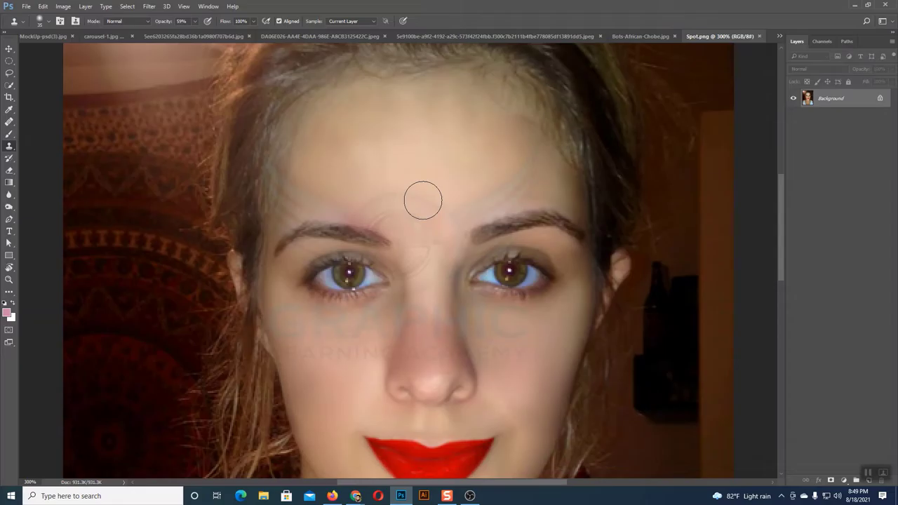
key(bracketleft)
- Stamp cloned skin on the forehead and lighten the shadow at the left eye's outer corner
click(355, 159)
scroll(511, 368, down, 3)
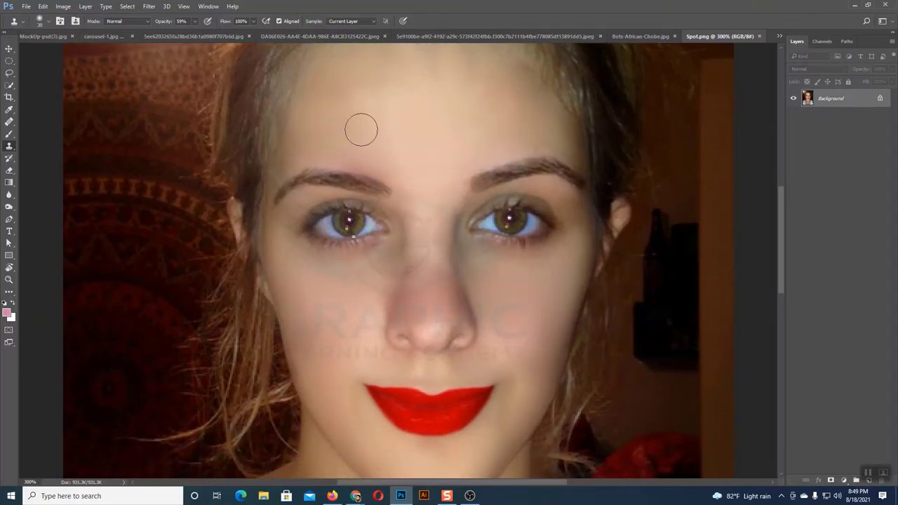
scroll(360, 129, up, 1)
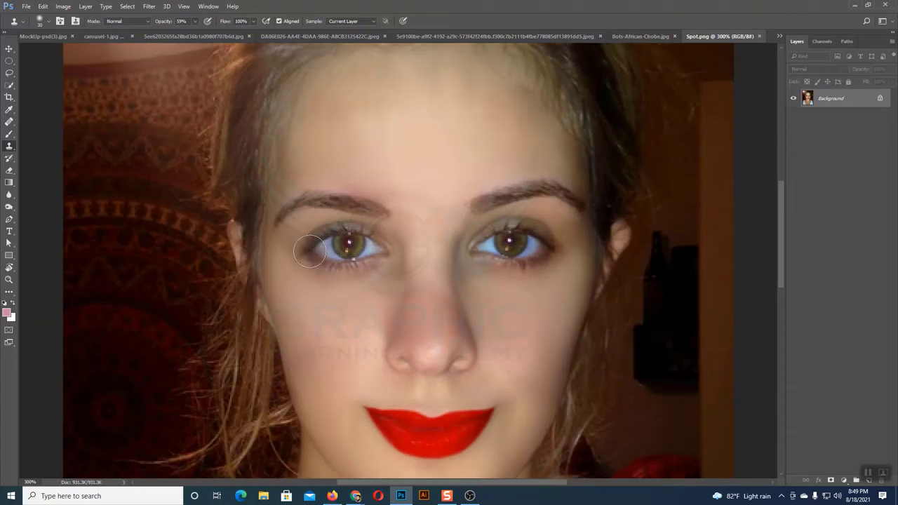
drag(309, 247, 311, 252)
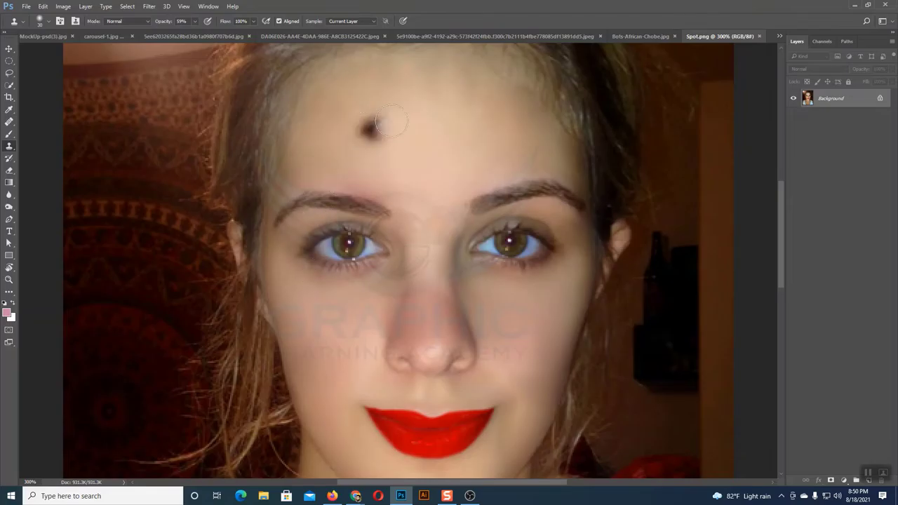
- Zoom to 500% and paint a cloned eye onto the forehead above the left eyebrow
key(ctrl+plus)
key(ctrl+plus)
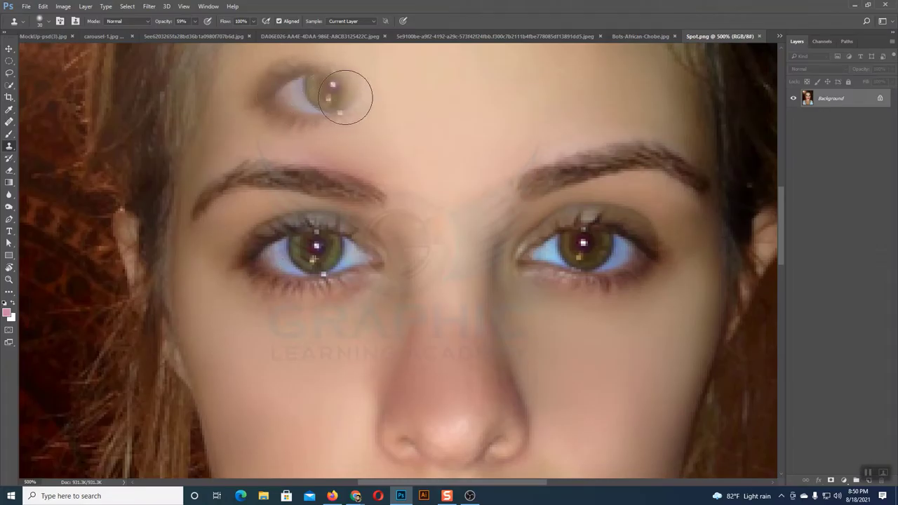
mouse_move(356, 94)
mouse_down()
mouse_move(378, 96)
mouse_move(285, 89)
mouse_up()
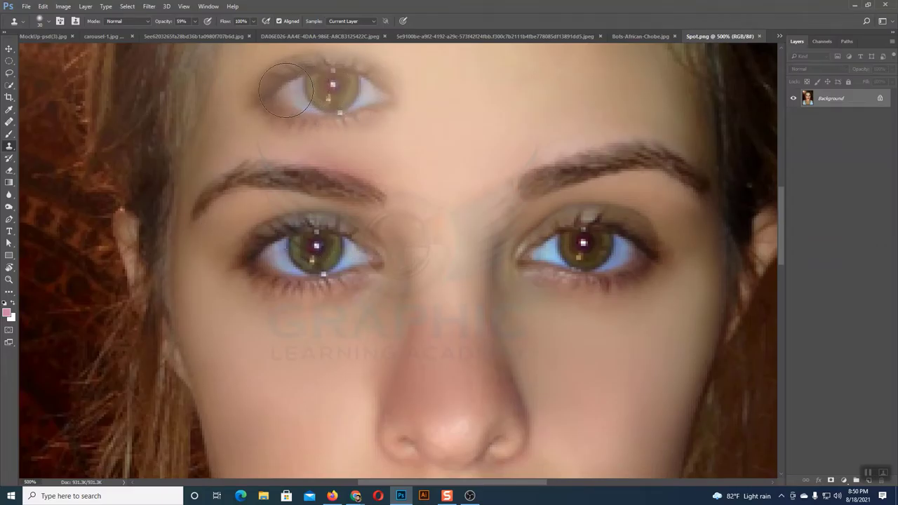
scroll(291, 95, up, 1)
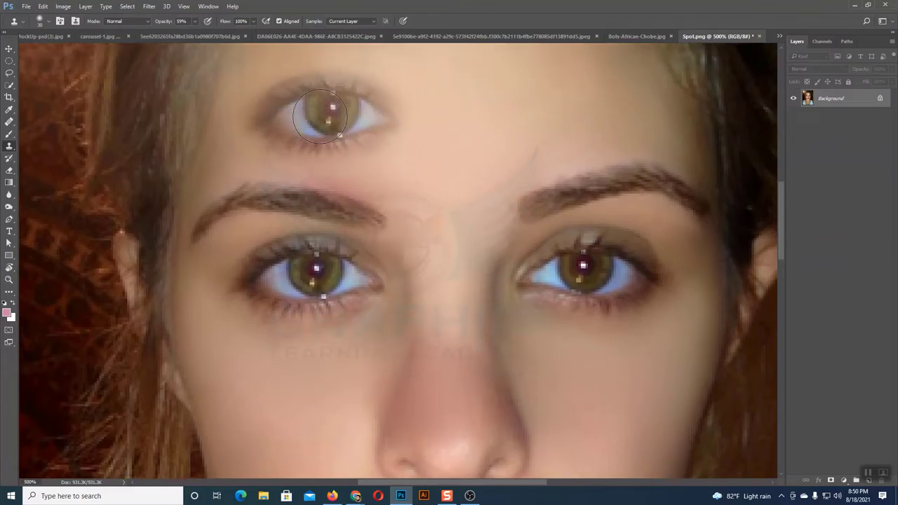
- Touch up the first forehead eye and undo a stray stroke over the left eye
scroll(309, 119, up, 1)
mouse_move(332, 146)
mouse_down()
mouse_move(281, 110)
mouse_move(371, 110)
mouse_move(284, 126)
mouse_move(347, 107)
mouse_up()
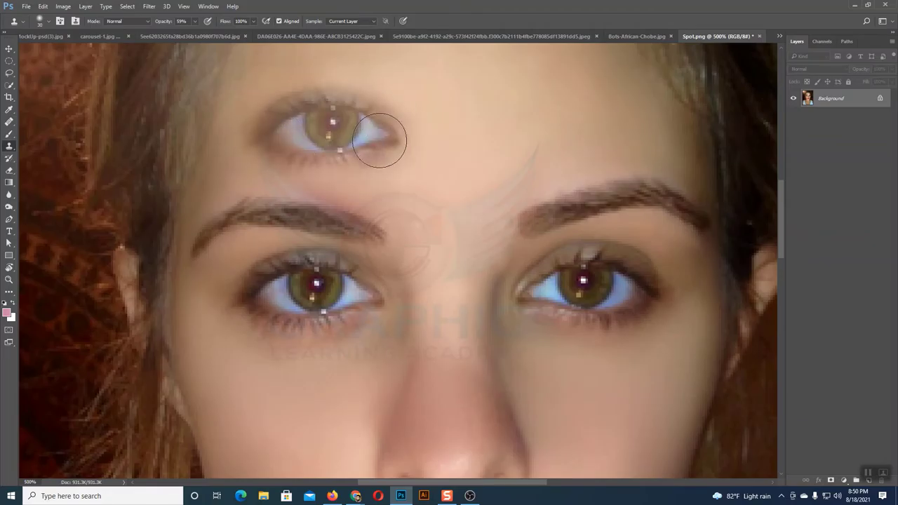
click(315, 288)
key(ctrl+z)
key(ctrl+z)
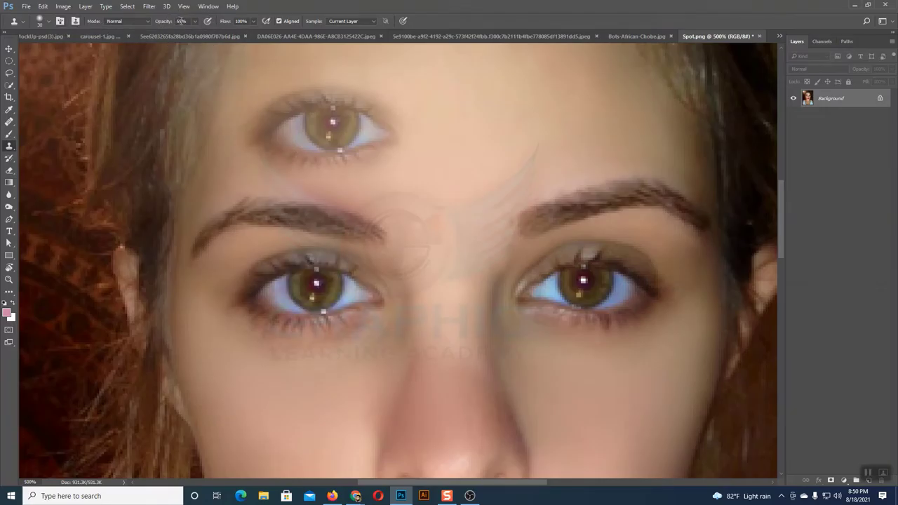
- Set clone opacity to 100% and paint a second eye above the right eyebrow
click(180, 21)
text(100)
mouse_move(423, 131)
mouse_down()
mouse_move(622, 125)
mouse_move(561, 120)
mouse_move(632, 128)
mouse_move(590, 118)
mouse_up()
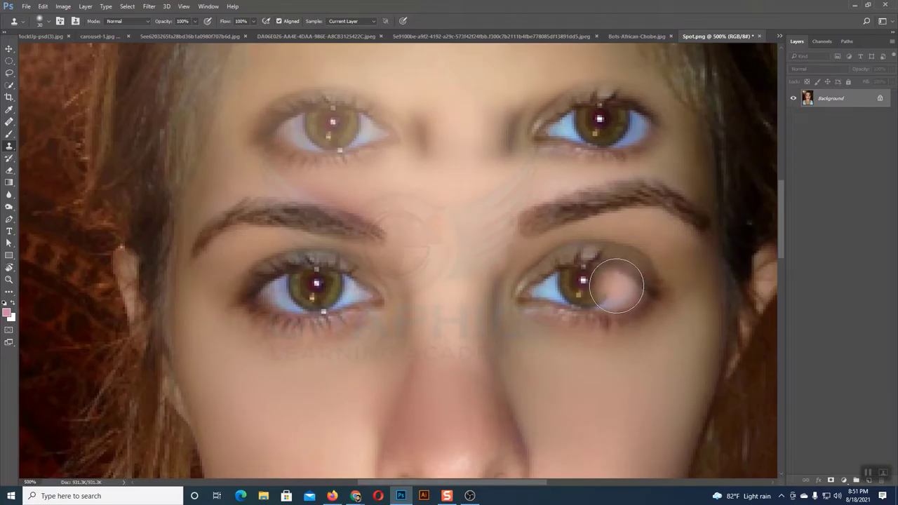
scroll(616, 284, down, 1)
scroll(534, 280, up, 1)
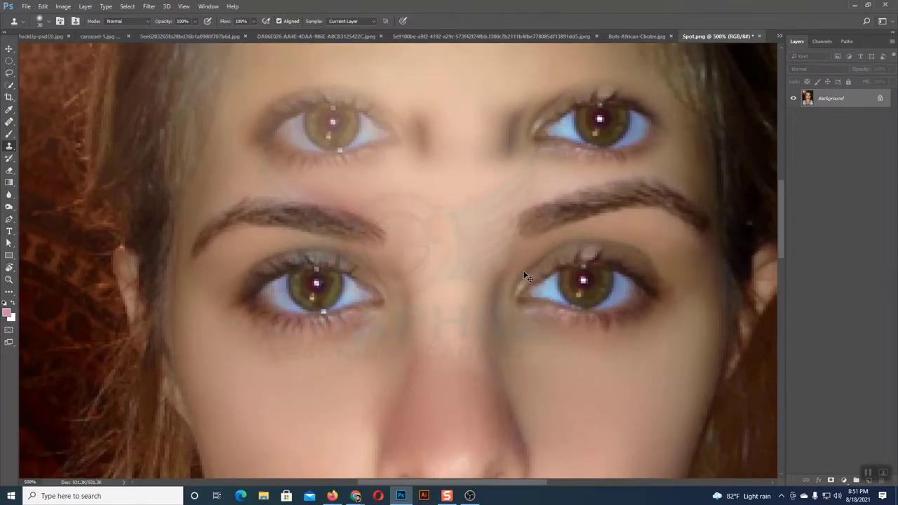
- Undo the forehead eyes, test and undo another cloned eye, then resample the left eye corner
key(ctrl+z)
key(ctrl+z)
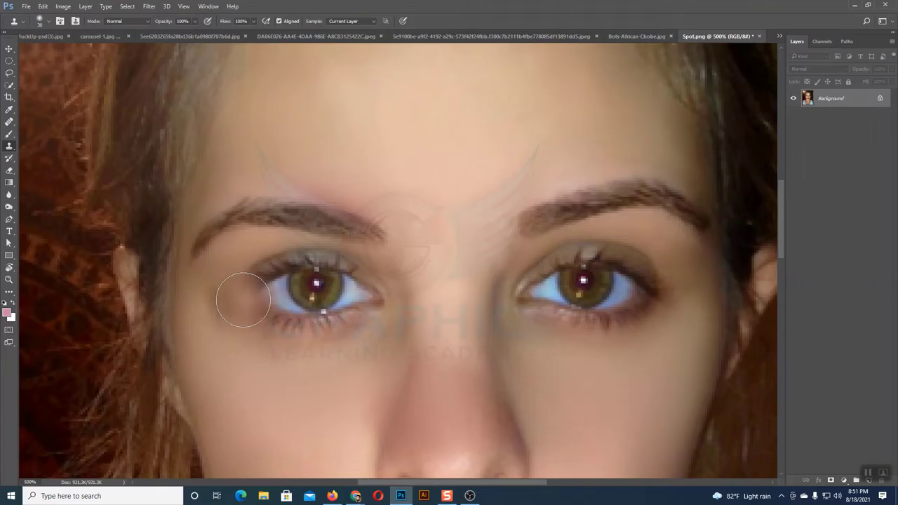
alt+click(244, 299)
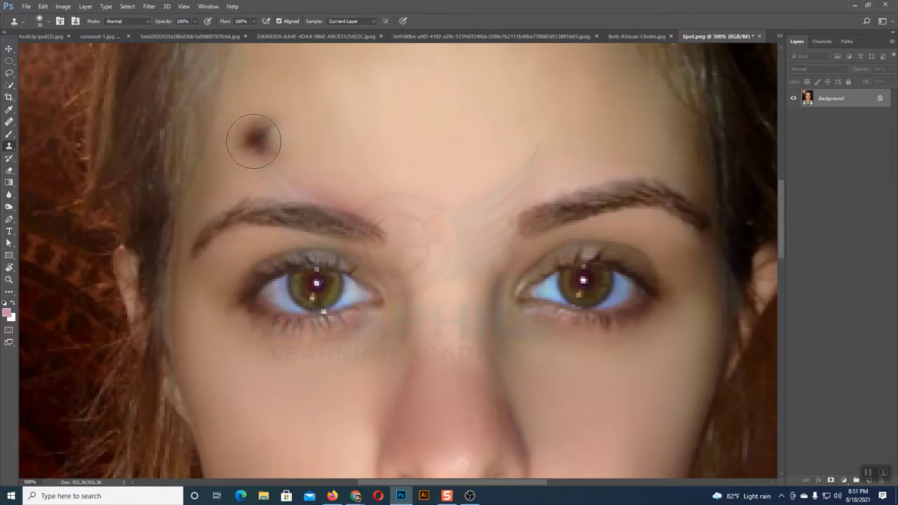
mouse_move(269, 139)
mouse_down()
mouse_move(347, 130)
mouse_move(311, 153)
mouse_move(356, 135)
mouse_up()
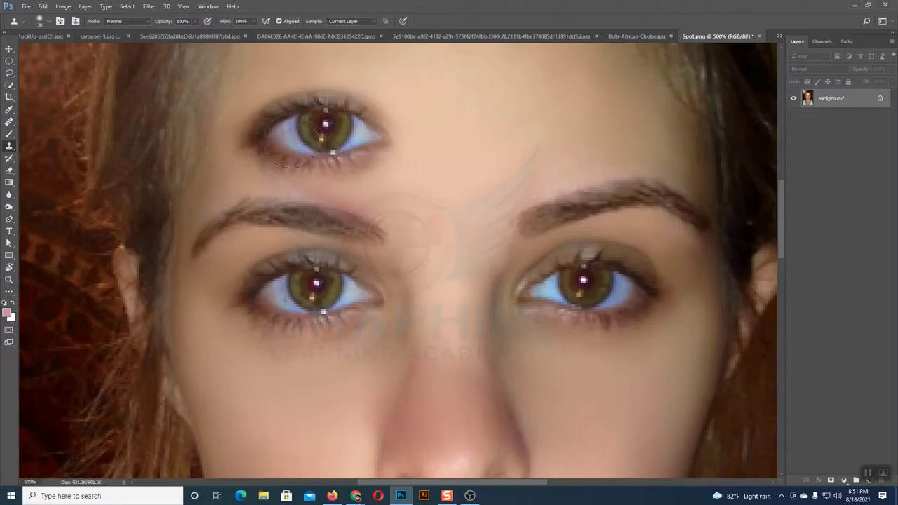
mouse_move(348, 136)
mouse_down()
mouse_move(639, 122)
mouse_move(562, 116)
mouse_move(617, 137)
mouse_move(636, 133)
mouse_move(540, 105)
mouse_move(576, 158)
mouse_move(637, 119)
mouse_up()
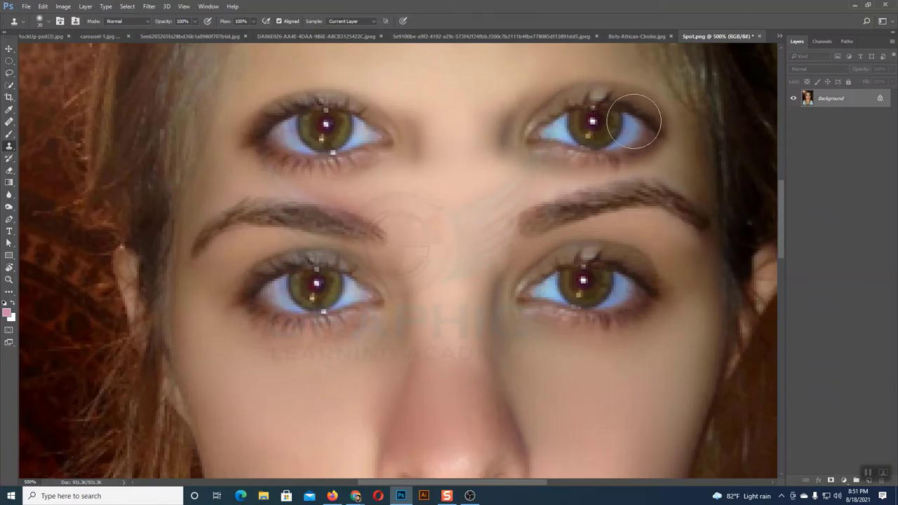
key(ctrl+alt+z)
key(ctrl+alt+z)
key(ctrl+alt+z)
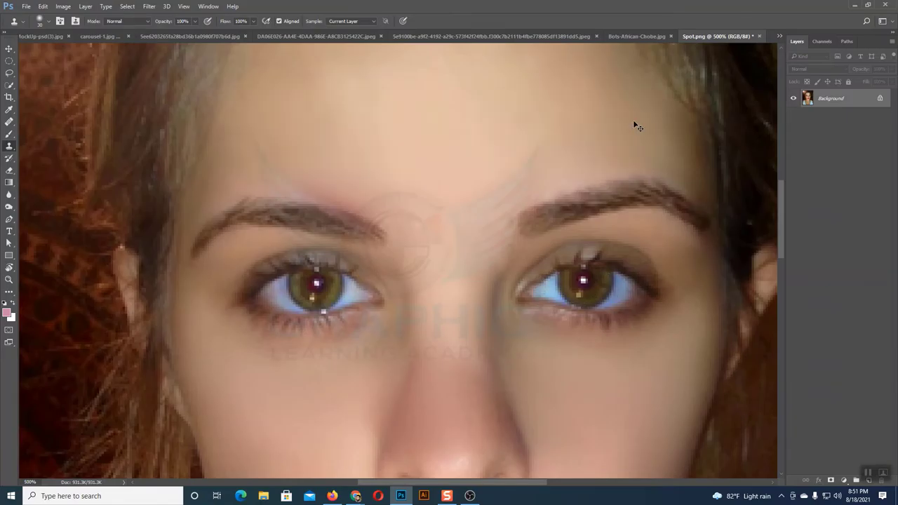
alt+click(247, 296)
scroll(248, 296, up, 2)
- Try cloning the eyes onto the forehead, undoing the failed strokes
scroll(248, 296, up, 2)
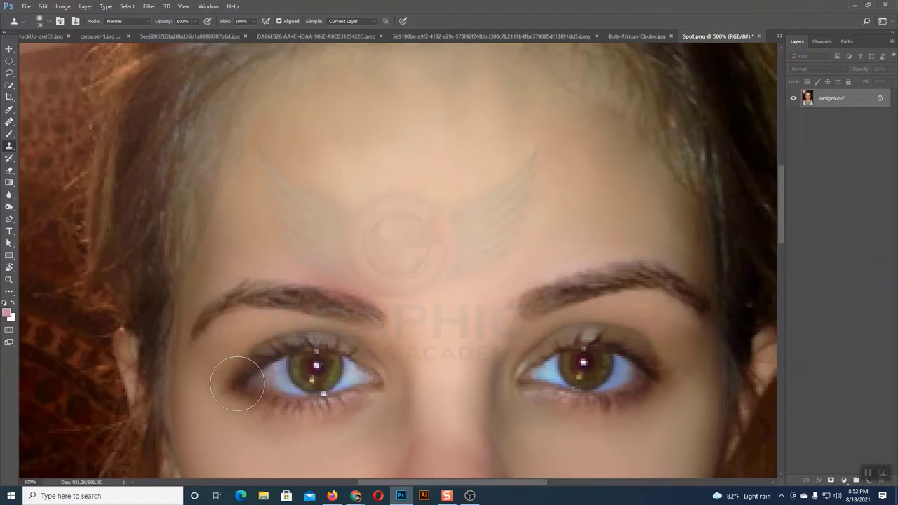
drag(265, 246, 316, 239)
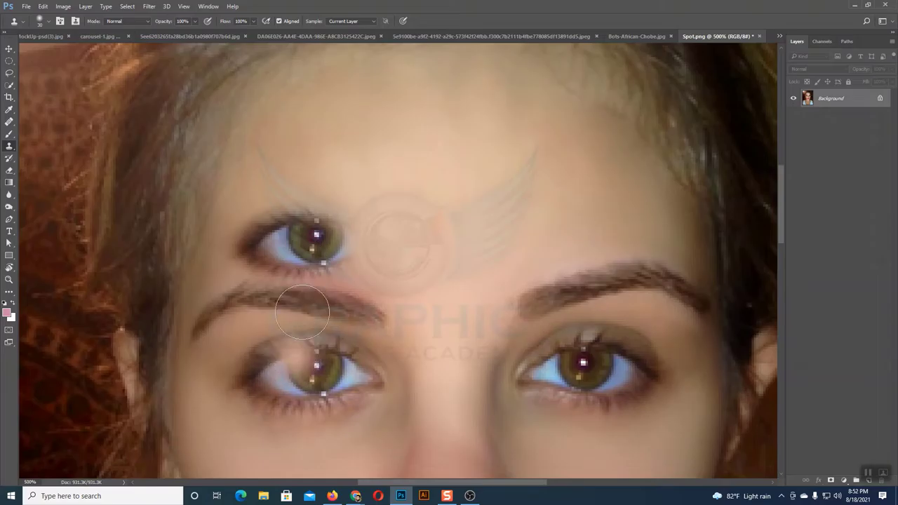
drag(294, 368, 305, 371)
key(ctrl+z)
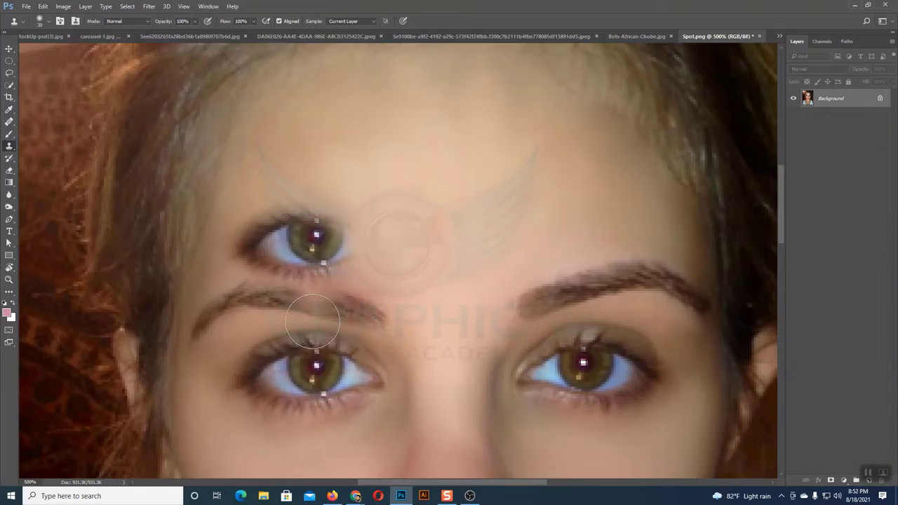
drag(367, 237, 652, 224)
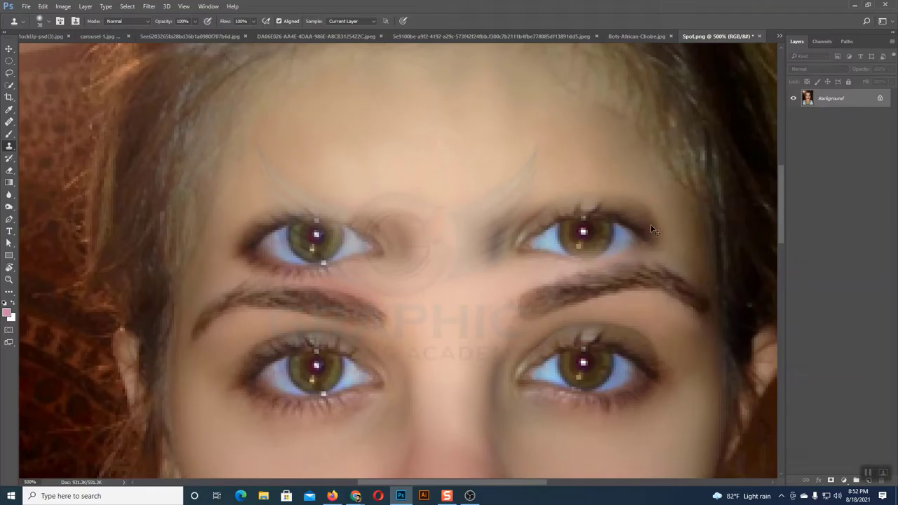
key(ctrl+z)
key(ctrl+z)
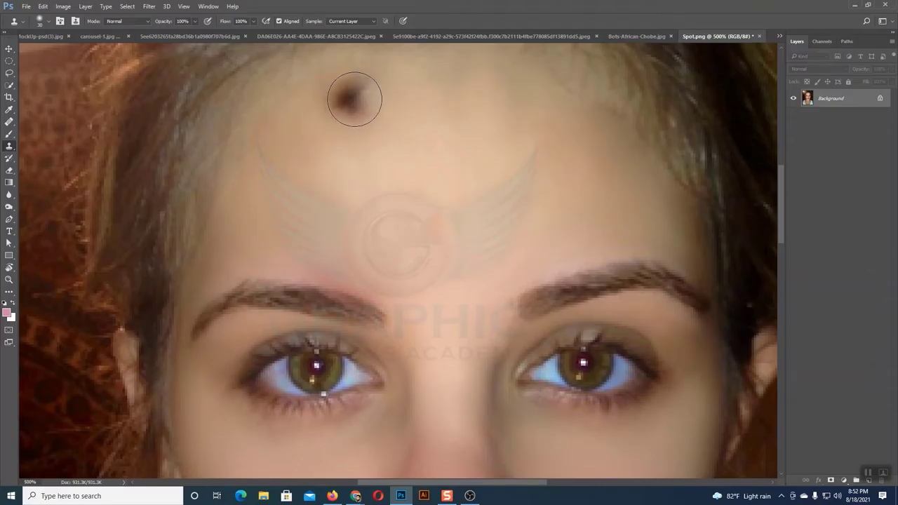
- Paint a copy of the eye high on the forehead and extend the paint across it
drag(354, 98, 490, 97)
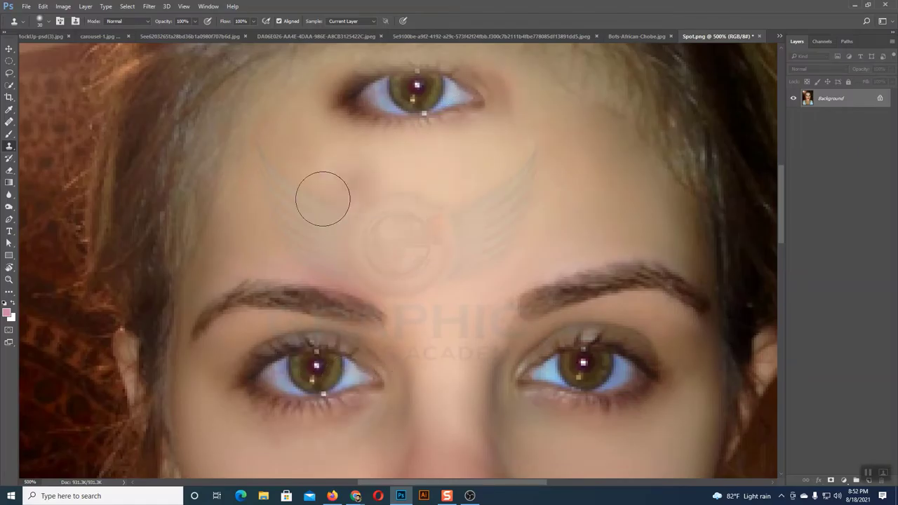
drag(393, 201, 323, 208)
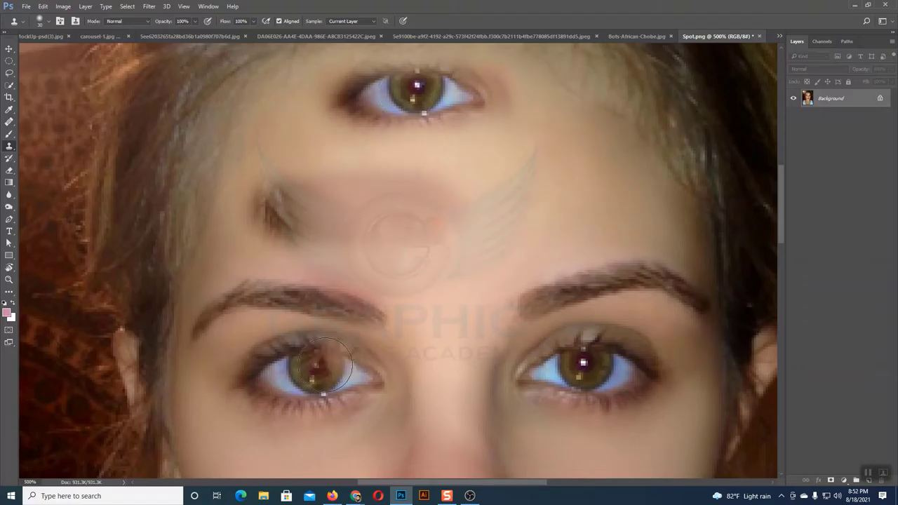
scroll(329, 351, down, 1)
scroll(351, 295, down, 2)
scroll(381, 211, down, 2)
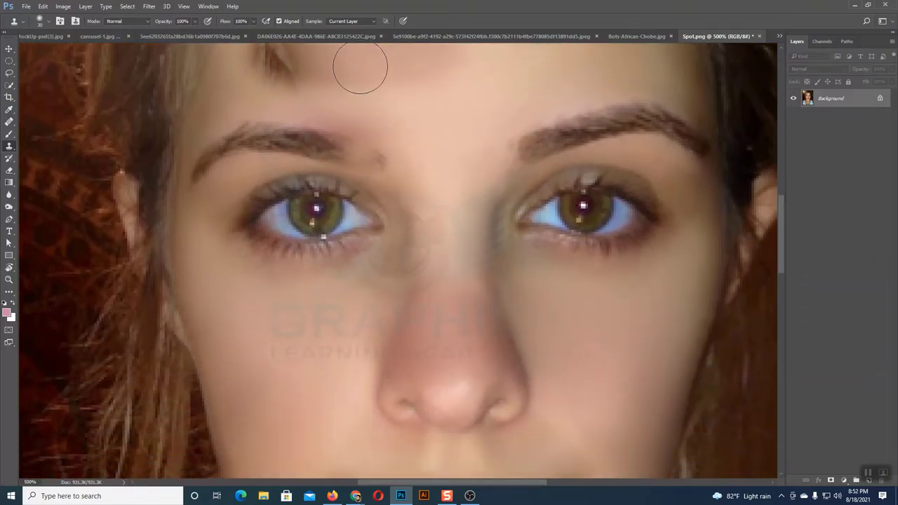
- Clone skin over the dark forehead spot, redoing the first attempt
scroll(368, 72, up, 1)
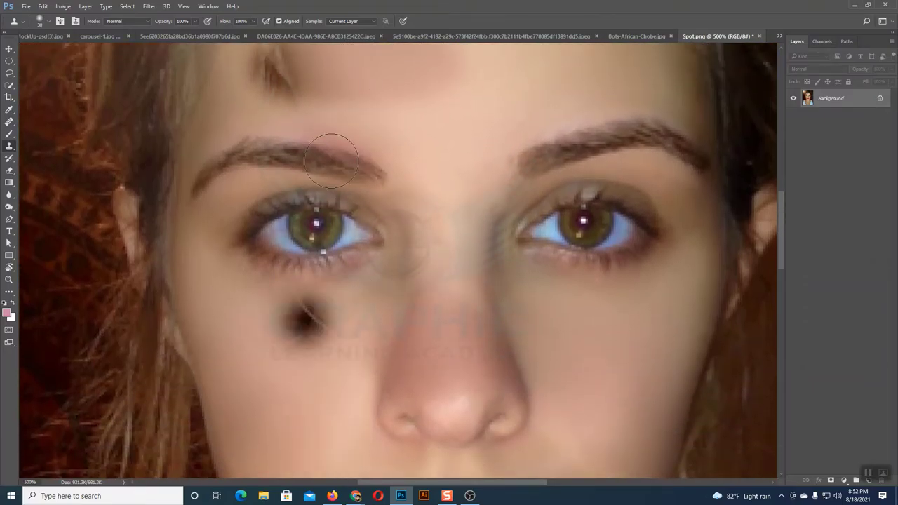
scroll(309, 389, up, 1)
scroll(317, 372, up, 1)
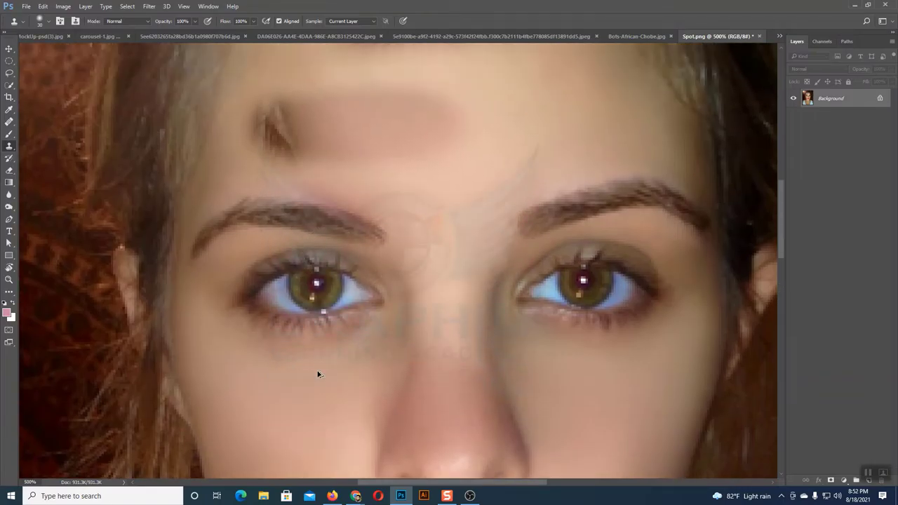
scroll(317, 374, up, 1)
scroll(317, 374, up, 1)
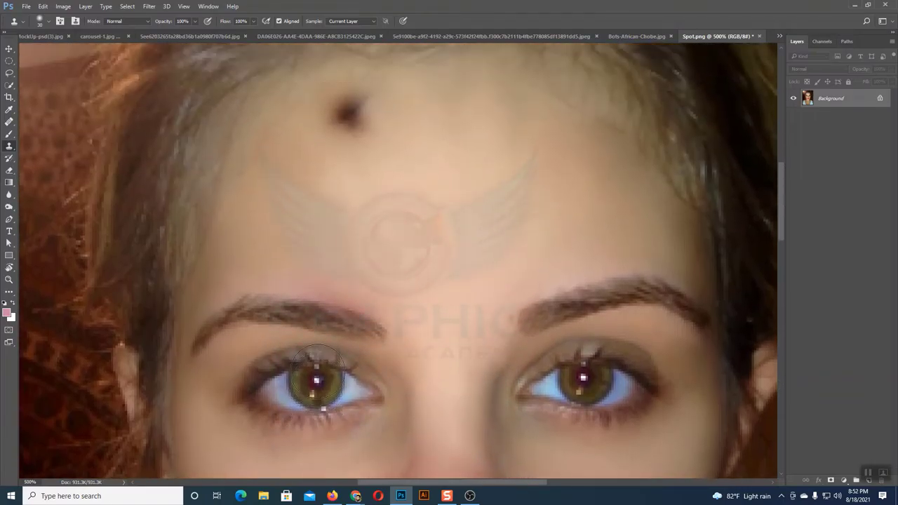
click(348, 134)
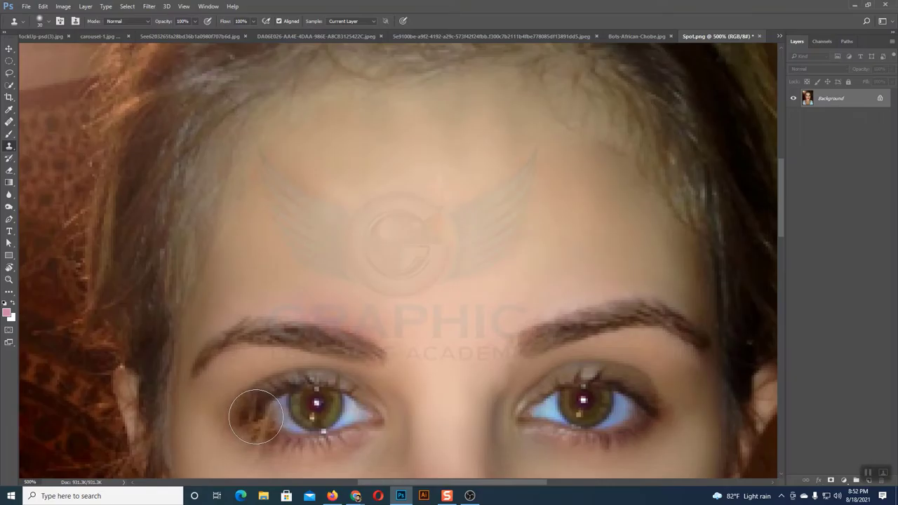
key(ctrl+z)
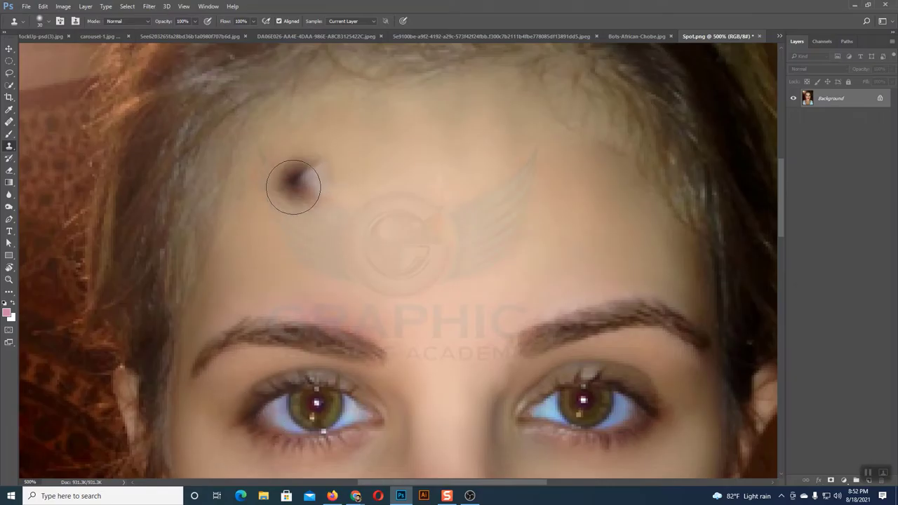
mouse_move(290, 190)
mouse_down()
mouse_move(431, 184)
mouse_move(314, 175)
mouse_up()
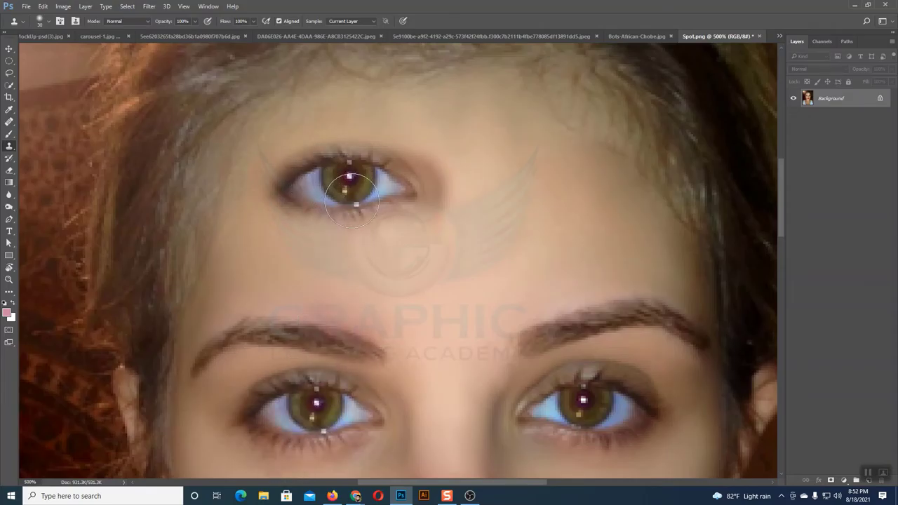
- Stamp cloned skin onto the brow area and smooth the streak below it
scroll(346, 247, down, 2)
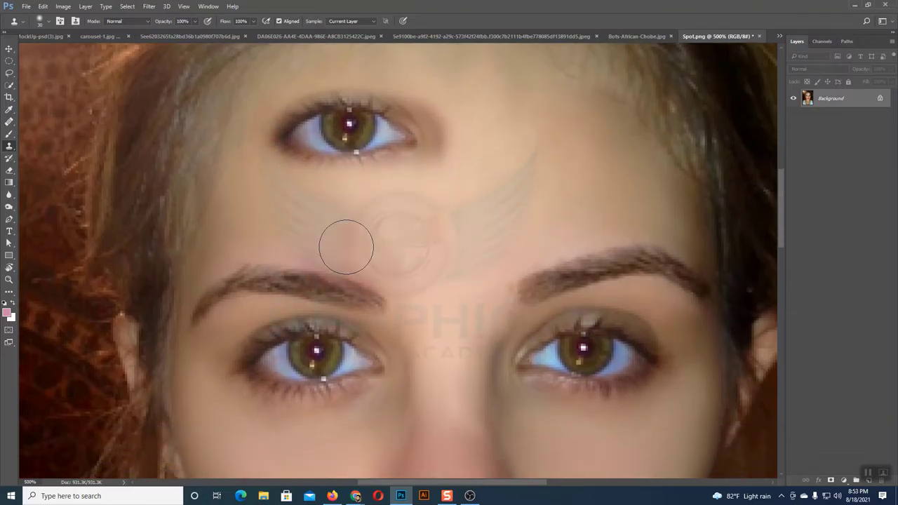
scroll(347, 243, down, 2)
scroll(347, 241, down, 2)
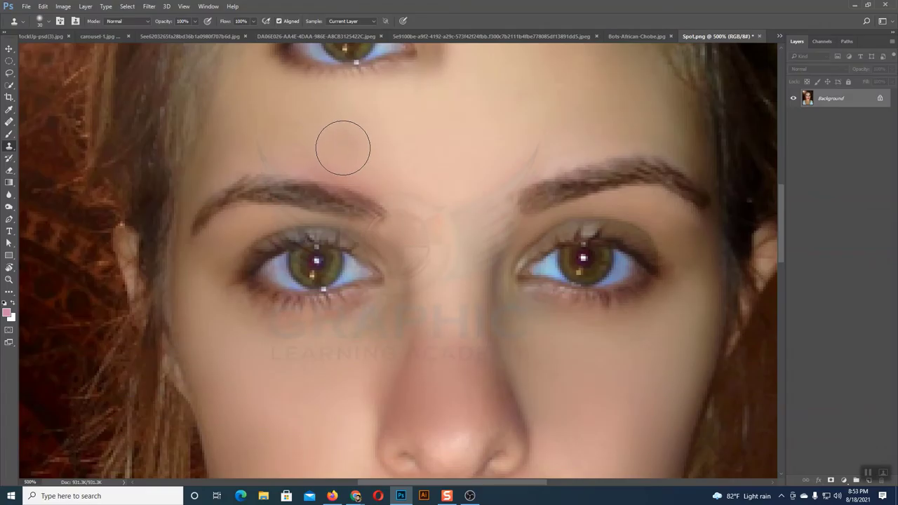
click(418, 150)
drag(418, 151, 420, 141)
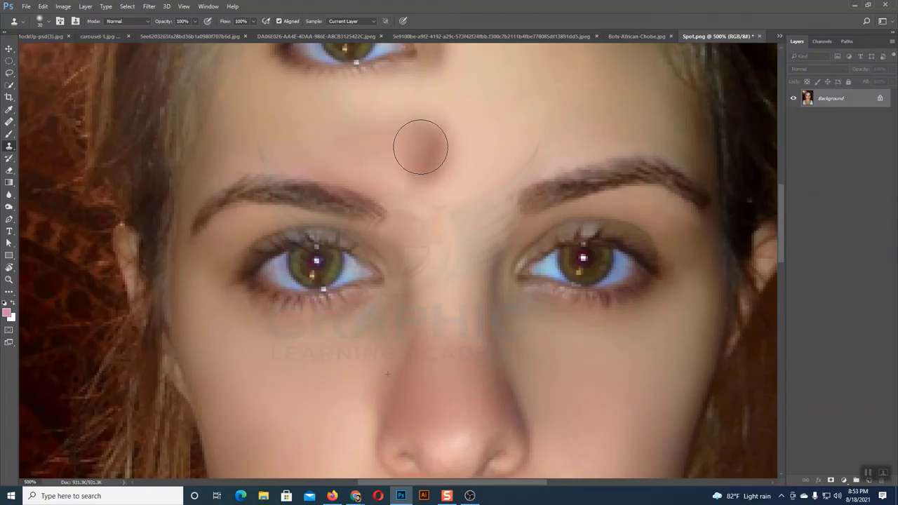
drag(411, 188, 388, 232)
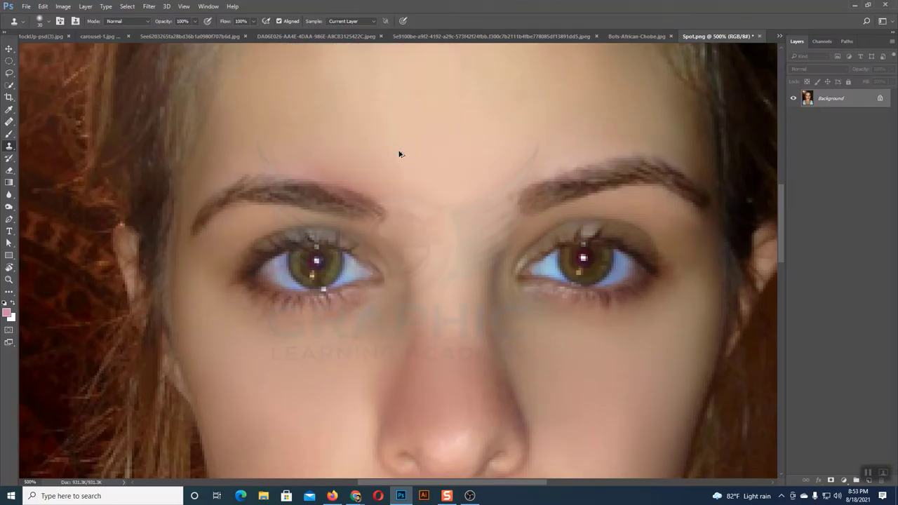
scroll(281, 316, up, 3)
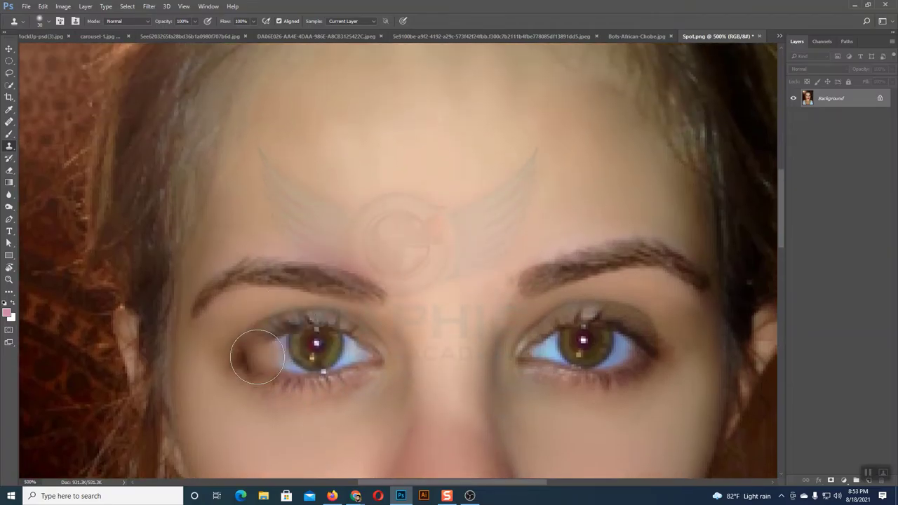
- Sample the left eye and clone it onto the forehead, undoing stray eye-corner and forehead marks
alt+click(255, 357)
drag(296, 153, 437, 145)
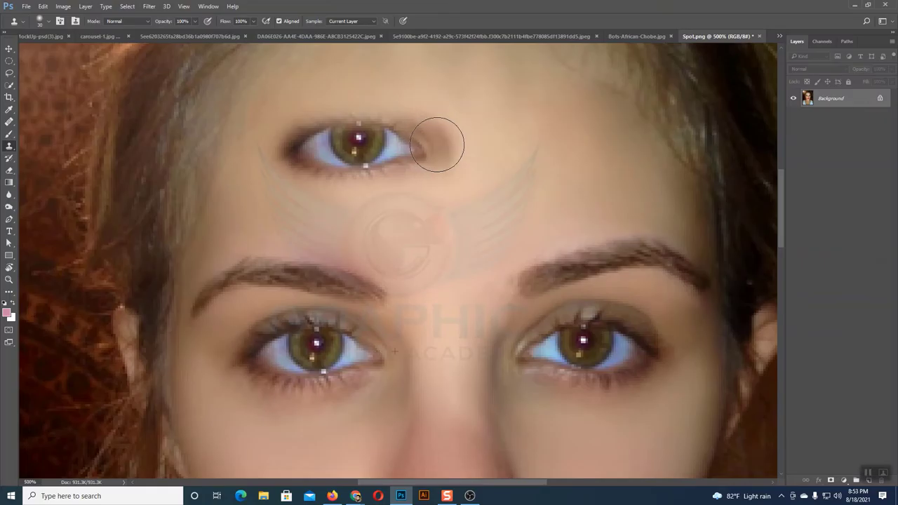
scroll(533, 295, down, 5)
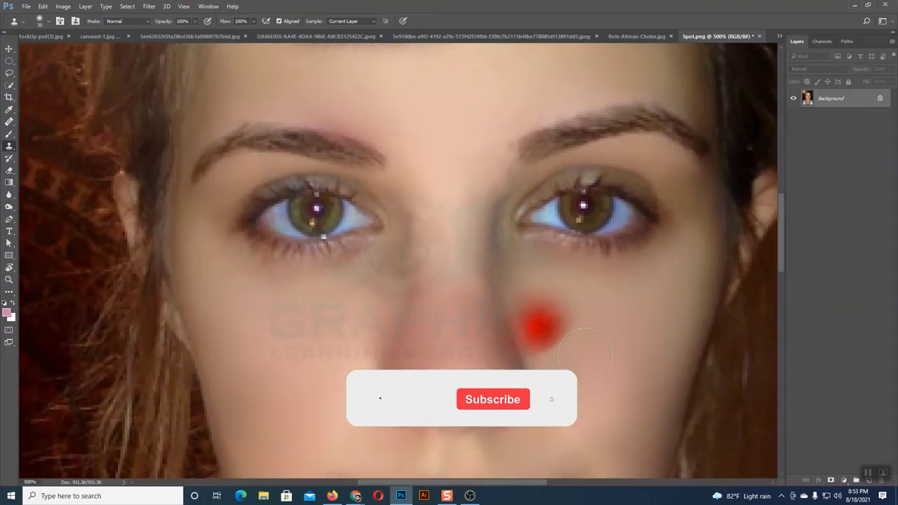
scroll(585, 355, down, 1)
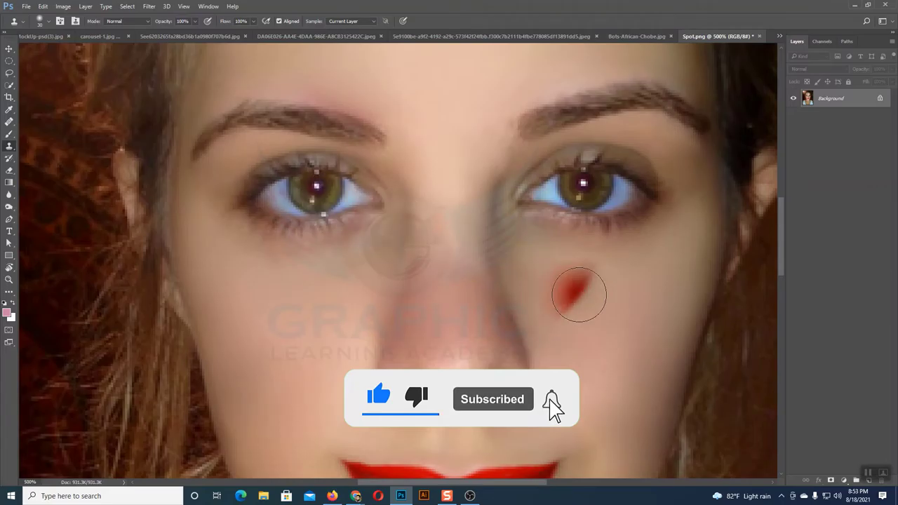
drag(579, 295, 578, 311)
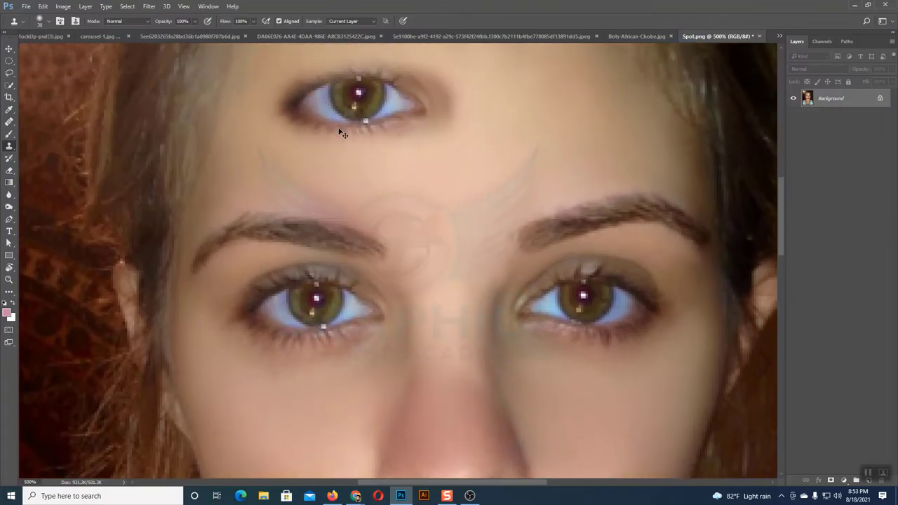
key(ctrl+z)
click(252, 311)
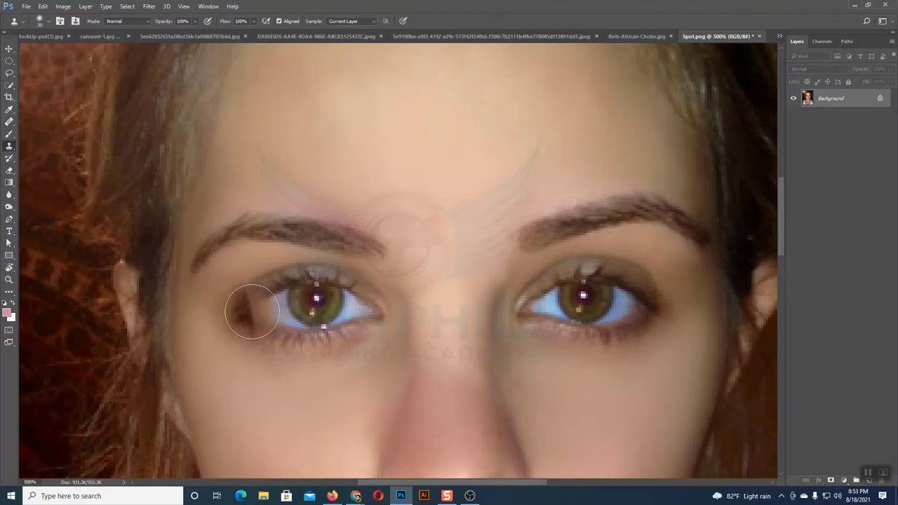
key(ctrl+z)
- Paint a third eye across the forehead, undoing the red cheek smear and the cheek eye
mouse_move(294, 146)
mouse_down()
mouse_move(316, 130)
mouse_move(410, 128)
mouse_move(295, 126)
mouse_move(421, 130)
mouse_up()
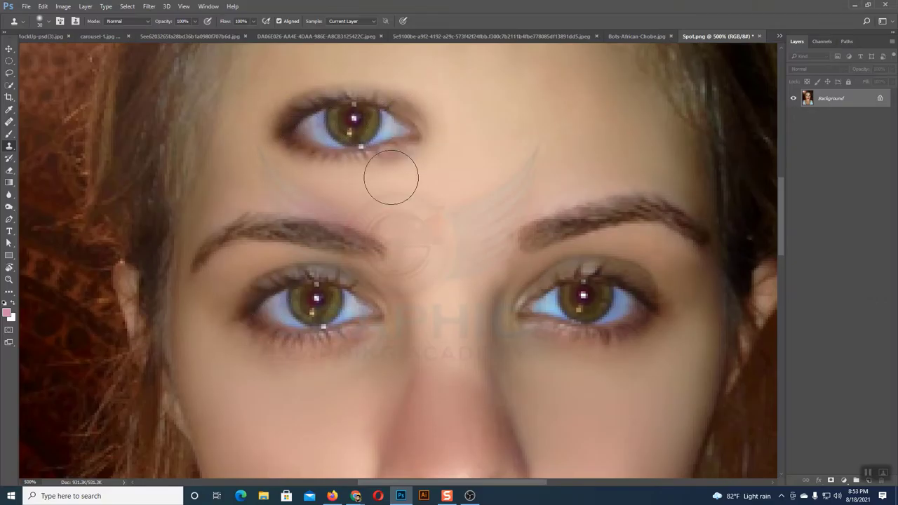
drag(547, 405, 578, 416)
scroll(572, 393, down, 2)
scroll(569, 381, down, 3)
key(ctrl+z)
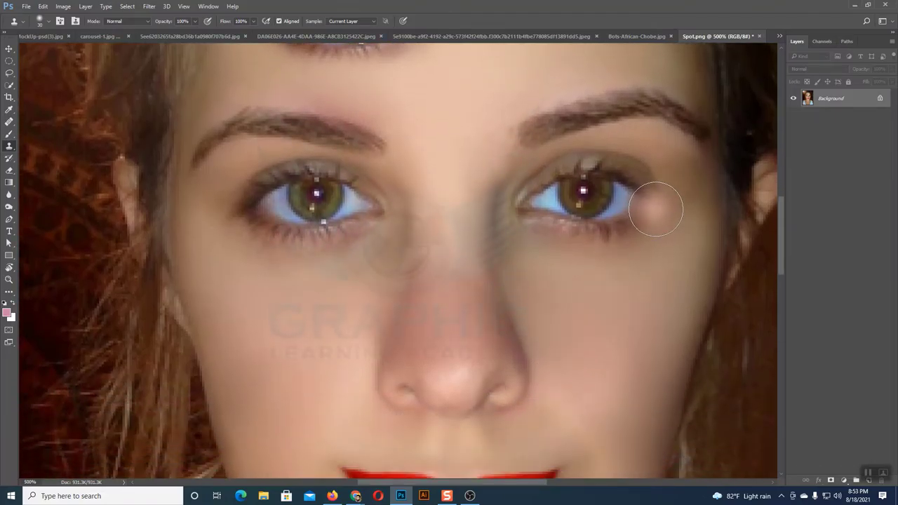
mouse_move(649, 327)
mouse_down()
mouse_move(573, 337)
mouse_move(590, 328)
mouse_up()
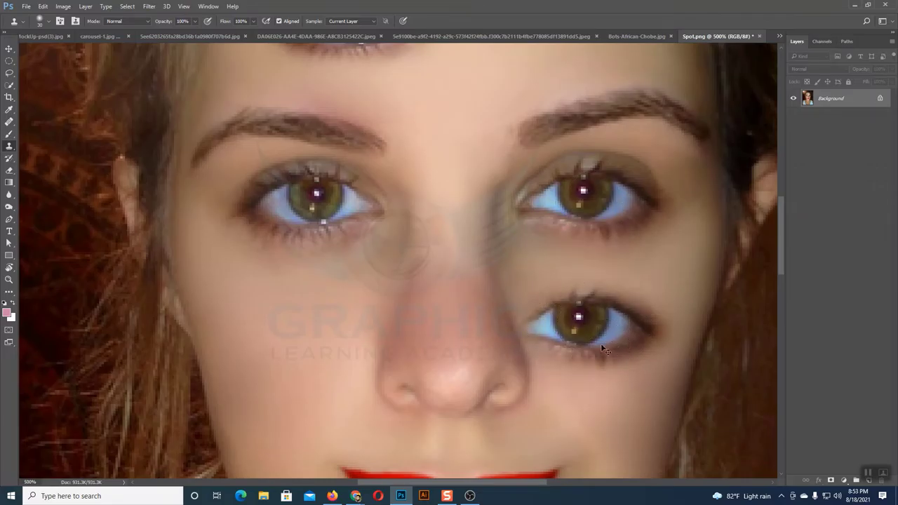
key(ctrl+z)
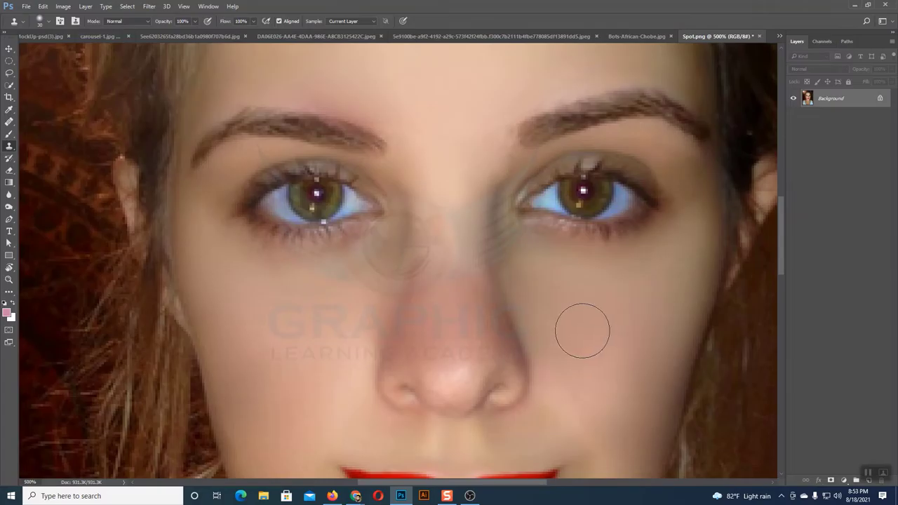
- Set the skin beside the left eye as the clone source, then switch to carousel-1.jpg
click(583, 331)
scroll(582, 330, up, 1)
scroll(501, 351, up, 2)
scroll(501, 344, up, 2)
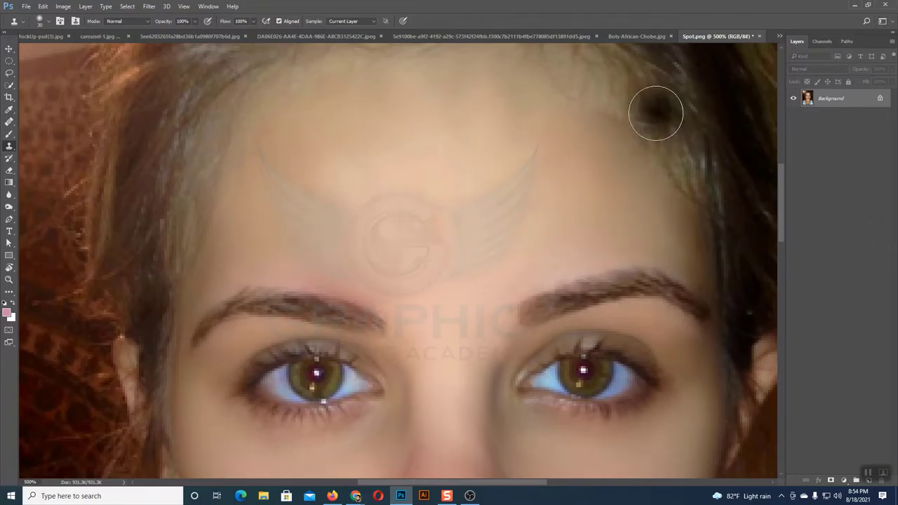
scroll(465, 292, down, 3)
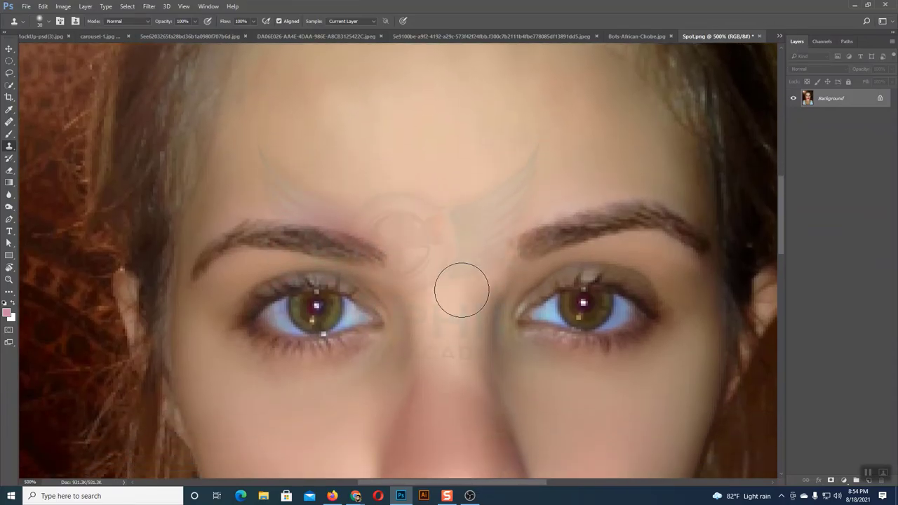
scroll(461, 291, down, 2)
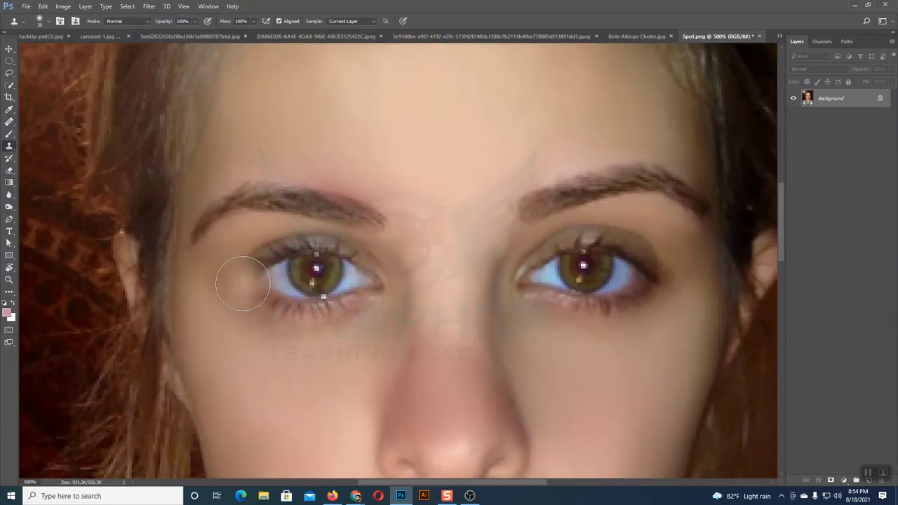
alt+click(242, 284)
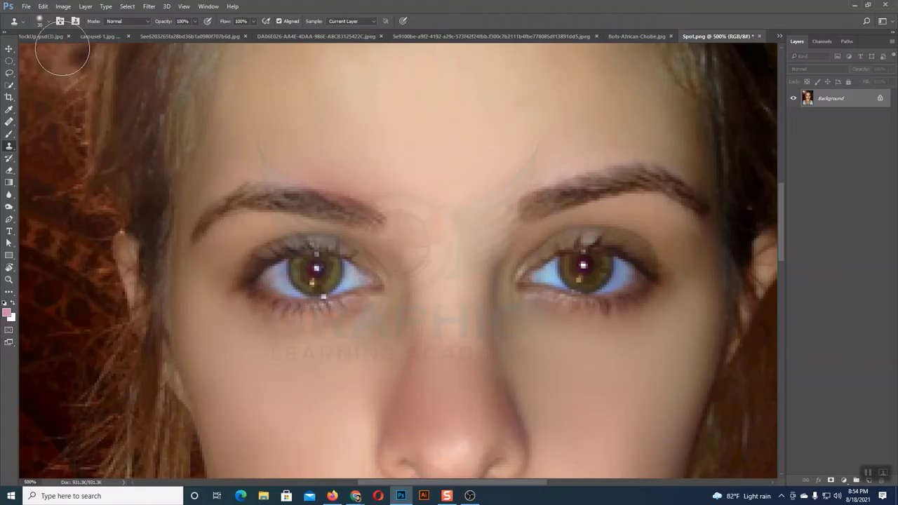
click(96, 37)
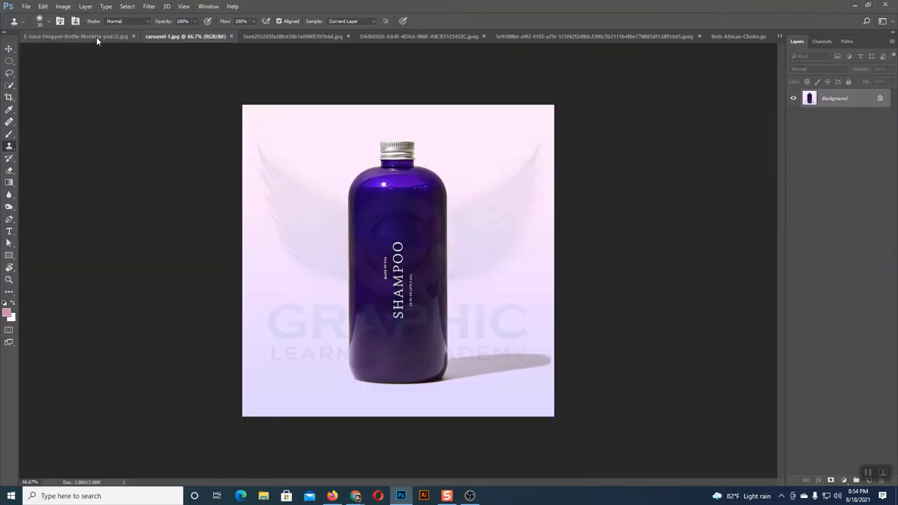
- On the Big Hit dropper bottle mockup, paint a cloned strip of the woman's eyes above the bottle
click(56, 36)
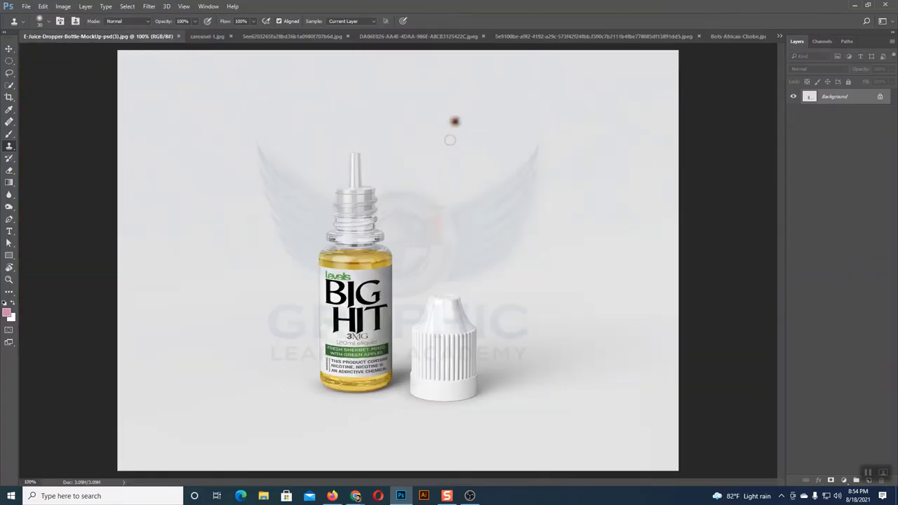
mouse_move(460, 132)
mouse_down()
mouse_move(538, 126)
mouse_move(447, 135)
mouse_move(547, 124)
mouse_up()
drag(474, 126, 498, 125)
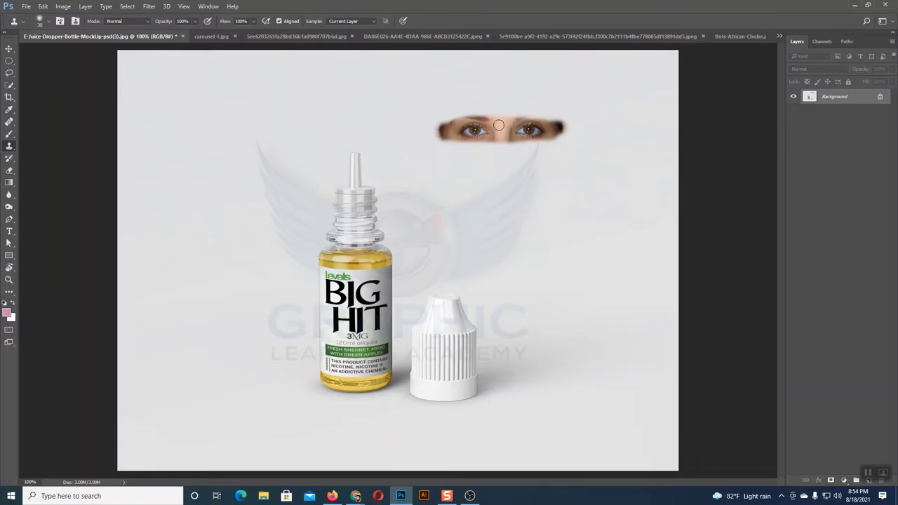
- Look through Spot.png and the shampoo bottle image, then return to the dropper bottle mockup
click(780, 36)
click(580, 152)
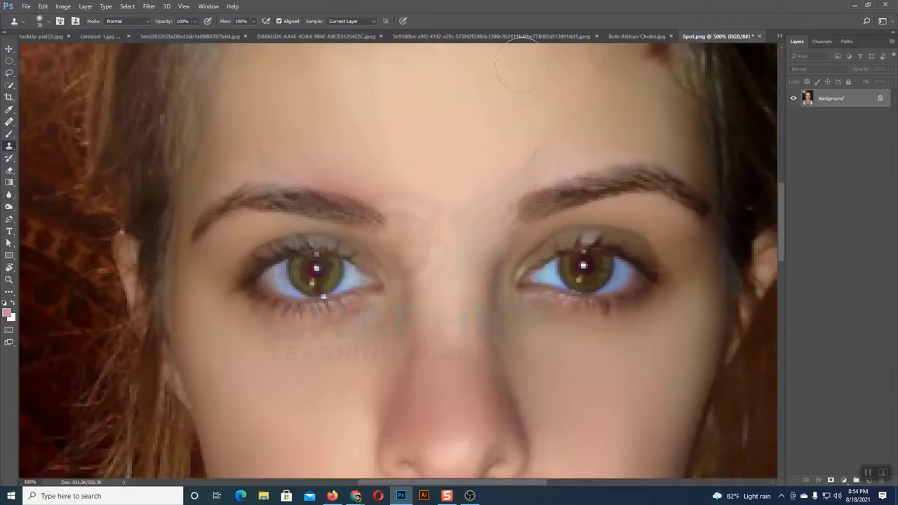
click(90, 36)
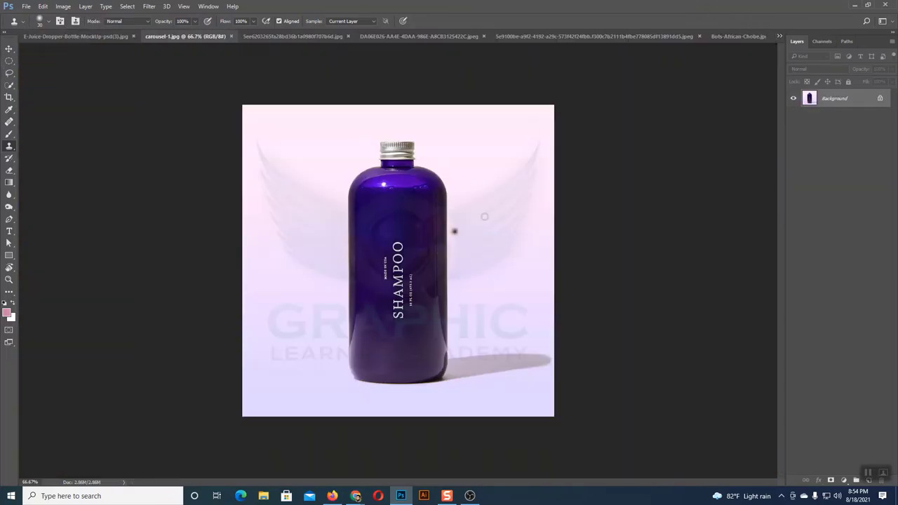
click(41, 37)
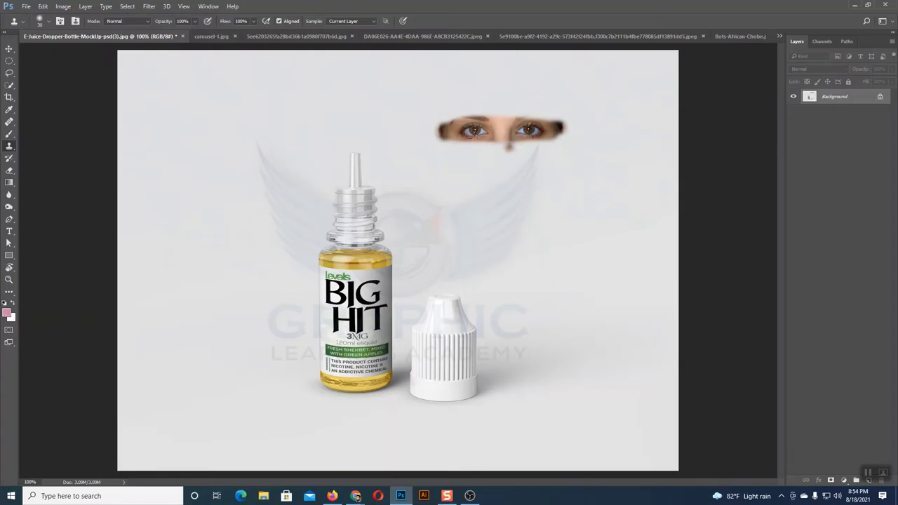
click(579, 270)
- Undo the cloned eyes on the mockup and switch to the Spot.png face photo
key(ctrl+z)
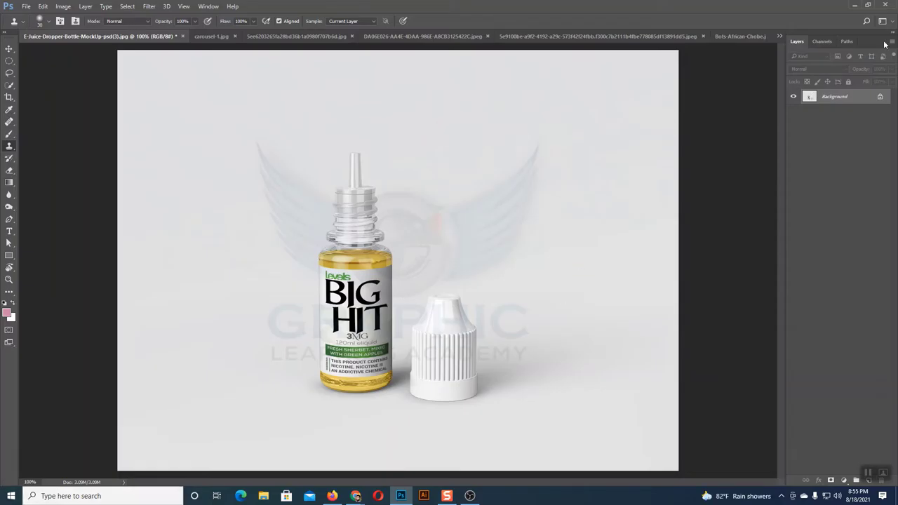
click(781, 37)
click(575, 151)
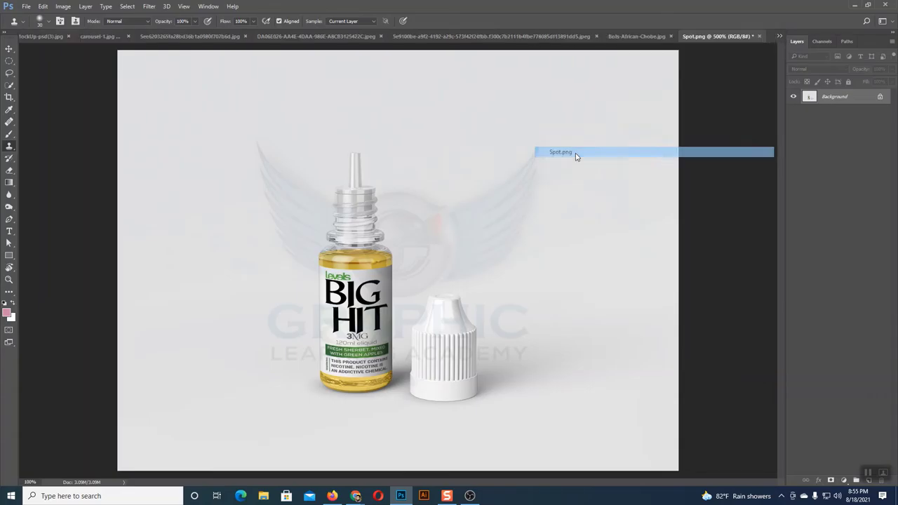
drag(575, 152, 427, 173)
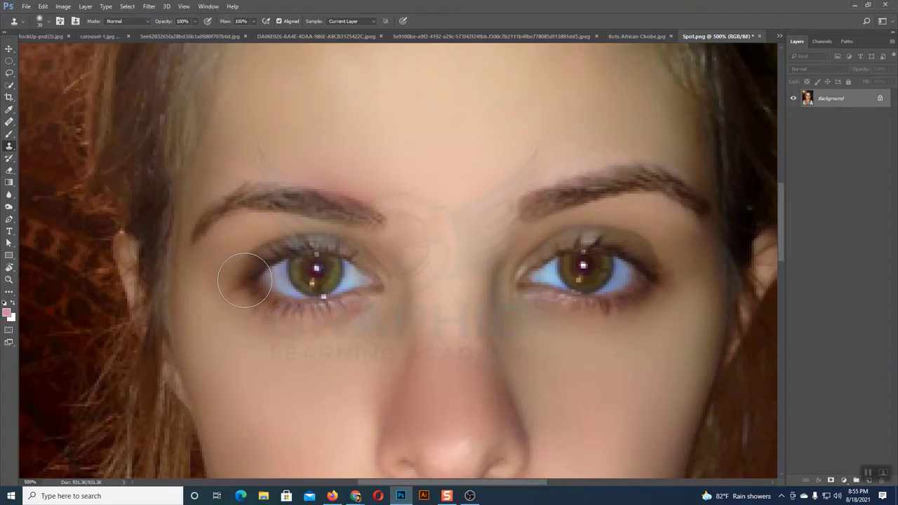
- Sample the outer eye corner in Spot.png as clone source, back on the mockup with a larger brush
click(244, 280)
alt+click(251, 284)
click(50, 35)
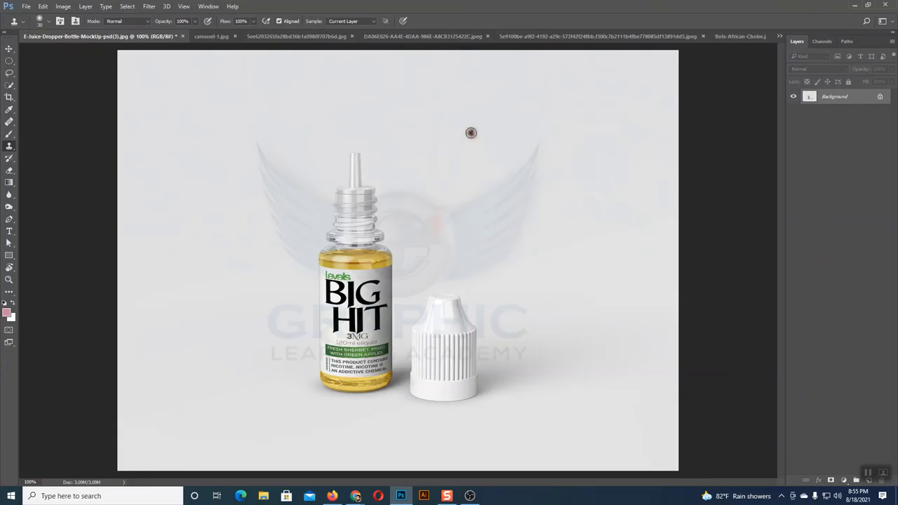
key(bracketright)
key(bracketright)
key(bracketright)
key(bracketright)
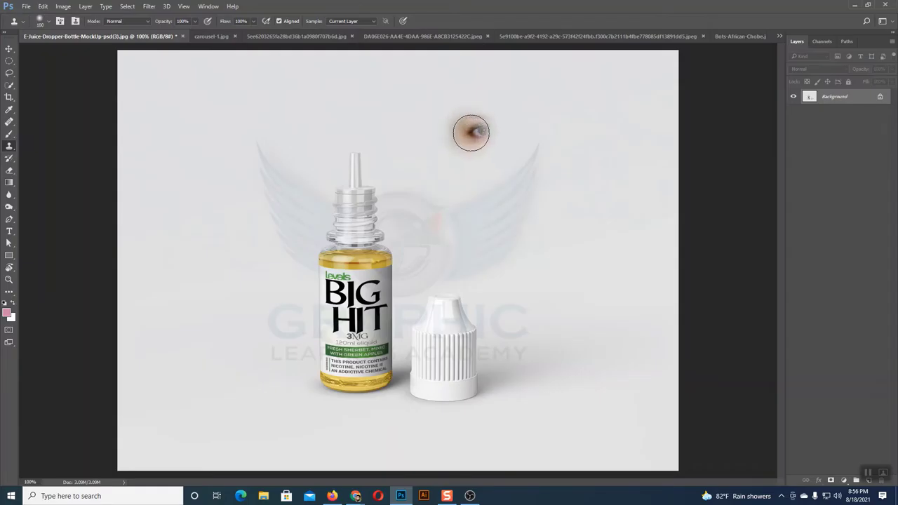
- Paint a trial clone of the eyes, nose and lips onto the mockup, then undo it
mouse_move(471, 133)
mouse_down()
mouse_move(569, 136)
mouse_move(551, 148)
mouse_move(514, 131)
mouse_up()
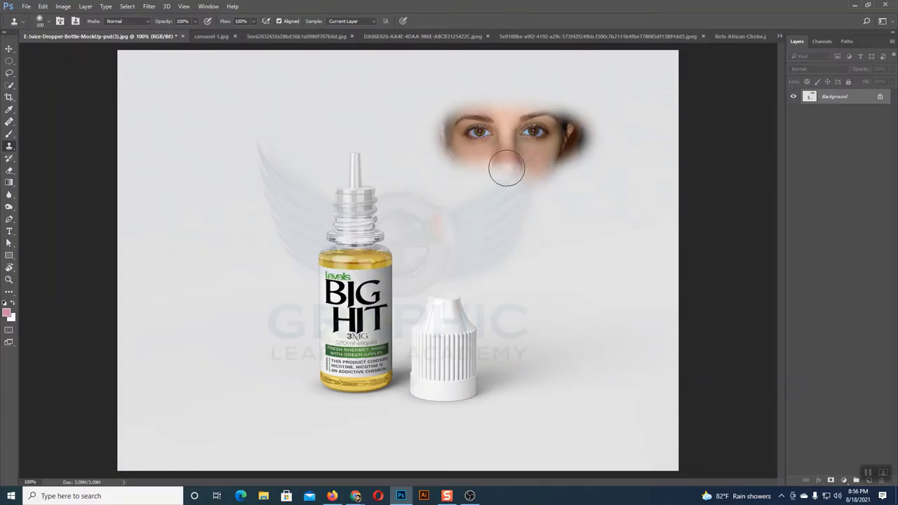
drag(523, 198, 497, 210)
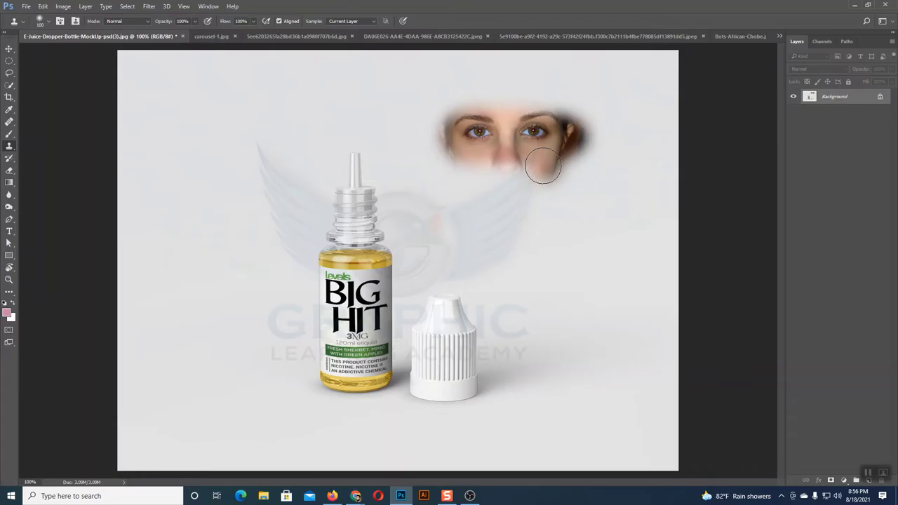
key(ctrl+z)
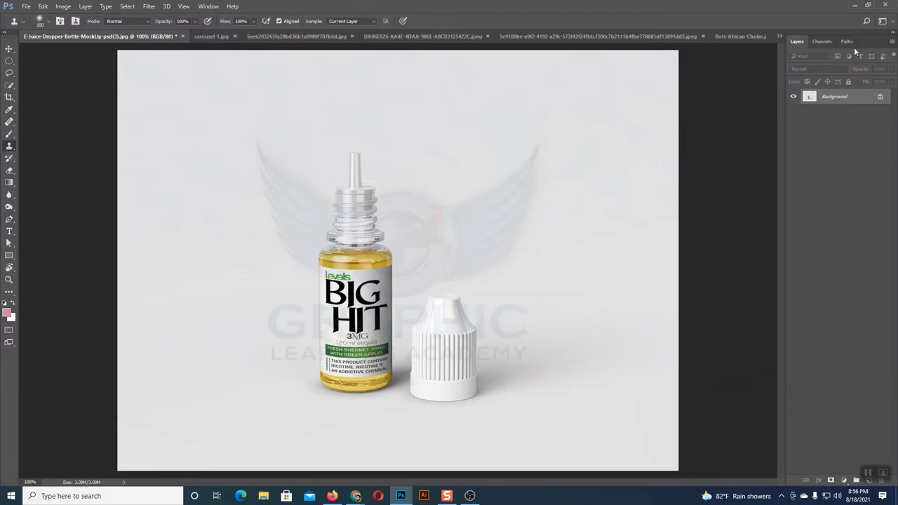
- Float the Layers panel, add empty Layer 1, and clone the woman's face onto it
drag(849, 33, 709, 32)
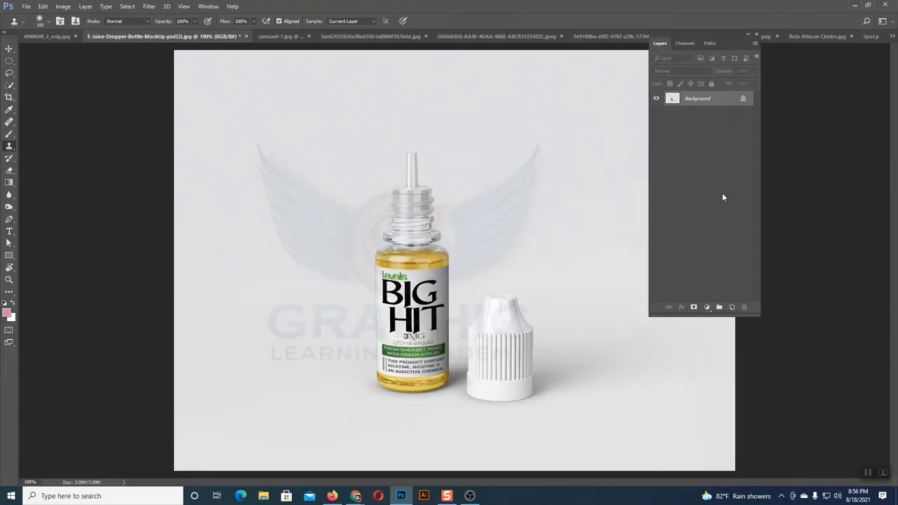
click(732, 307)
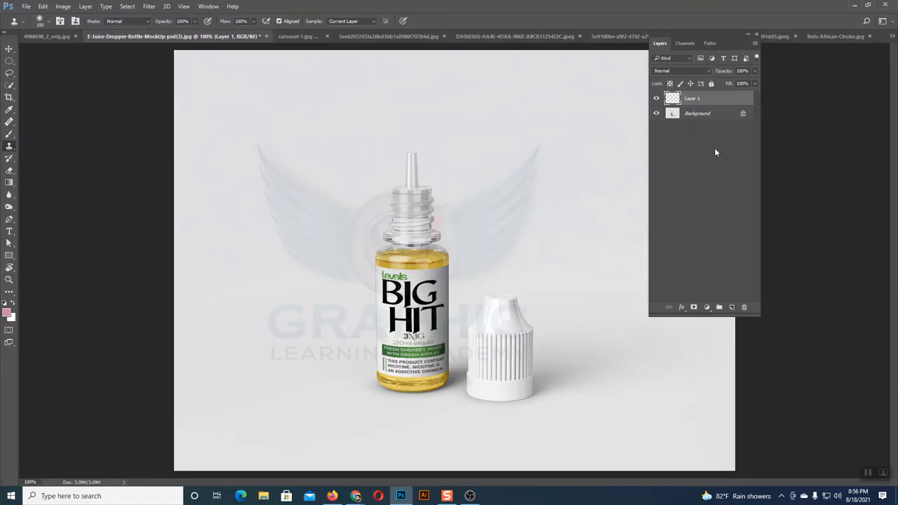
drag(710, 33, 828, 58)
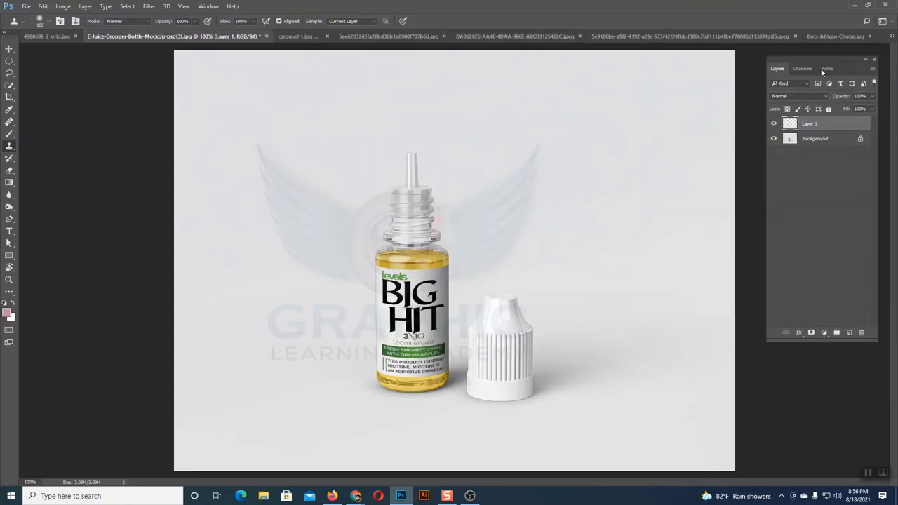
mouse_move(509, 135)
mouse_down()
mouse_move(632, 133)
mouse_move(527, 132)
mouse_move(632, 120)
mouse_move(527, 150)
mouse_move(576, 94)
mouse_move(605, 155)
mouse_move(555, 189)
mouse_move(494, 158)
mouse_move(618, 211)
mouse_move(563, 92)
mouse_move(585, 60)
mouse_move(645, 120)
mouse_move(571, 225)
mouse_move(519, 96)
mouse_move(484, 162)
mouse_move(603, 232)
mouse_up()
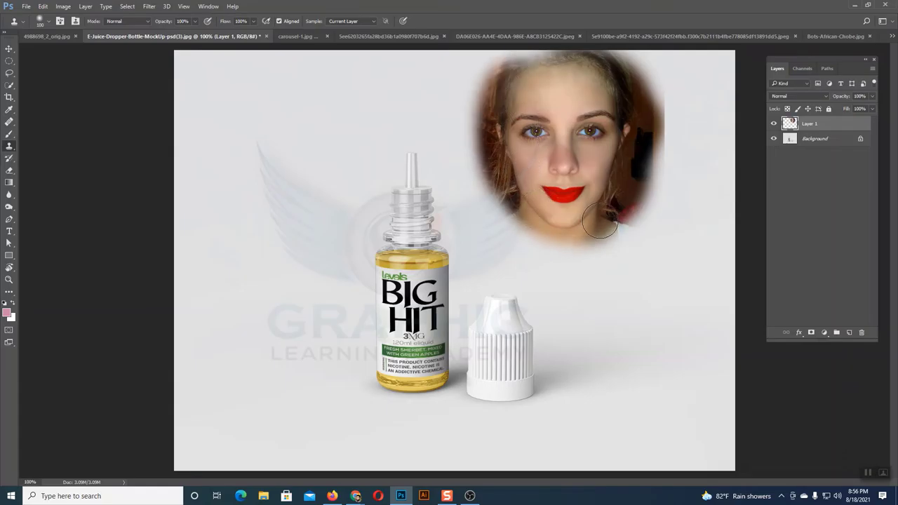
click(10, 49)
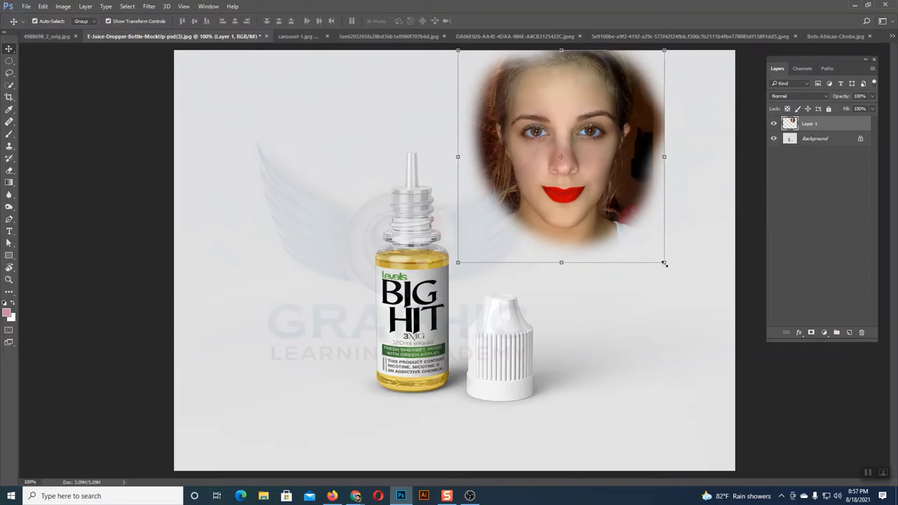
- Enlarge the cloned face layer and move it down and left
drag(663, 263, 754, 337)
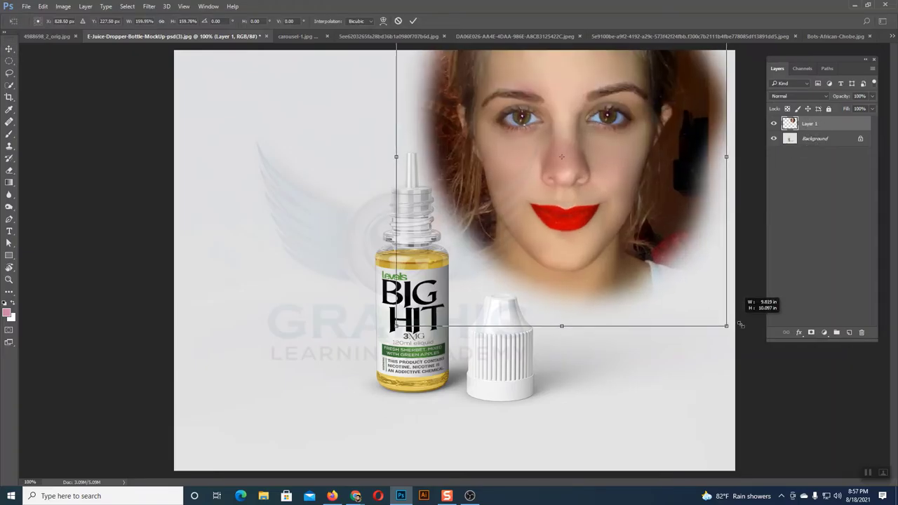
mouse_move(616, 207)
mouse_down()
mouse_move(602, 307)
mouse_move(603, 289)
mouse_up()
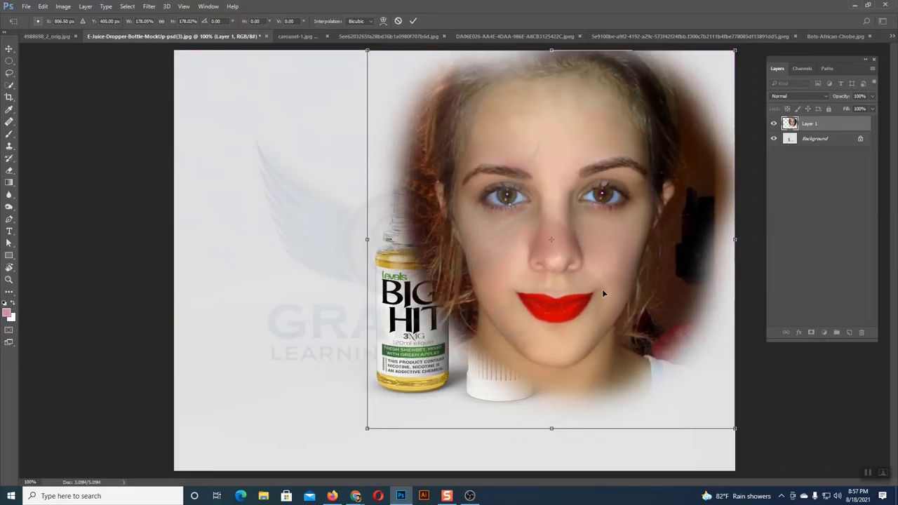
key(Return)
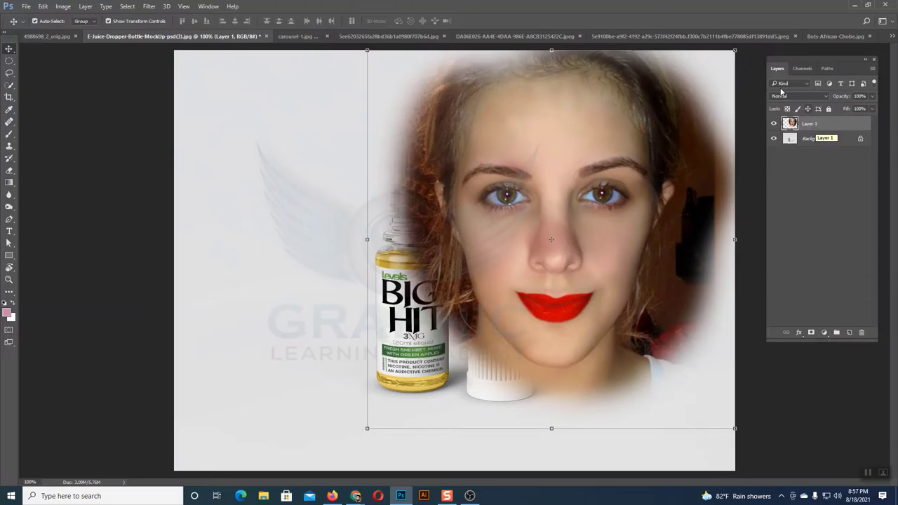
- Shrink the face to about a third of its size, then undo to remove it
key(ctrl+t)
mouse_move(735, 50)
mouse_down()
mouse_move(614, 209)
mouse_move(616, 172)
mouse_up()
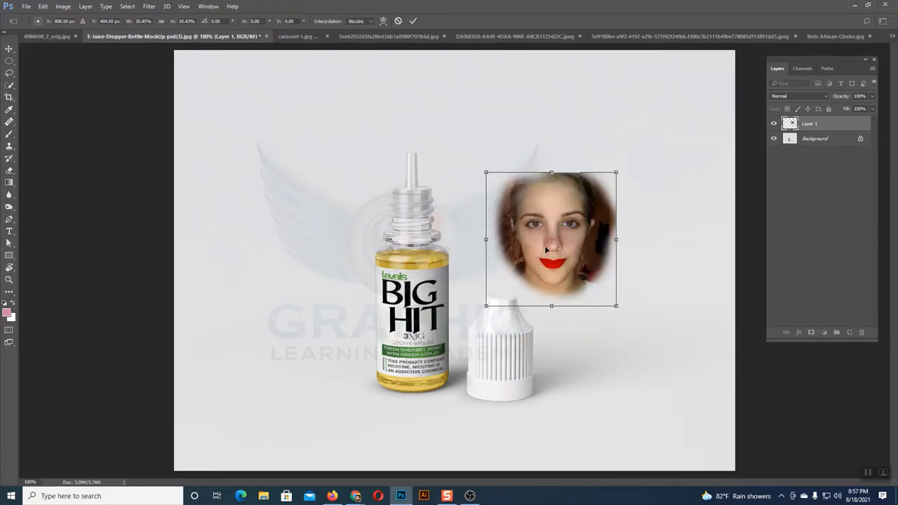
key(Return)
key(ctrl+e)
key(ctrl+z)
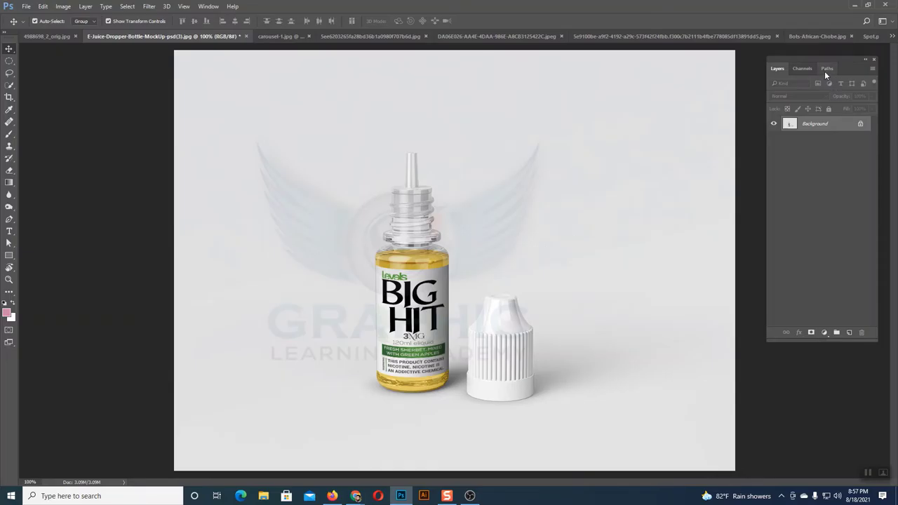
click(871, 36)
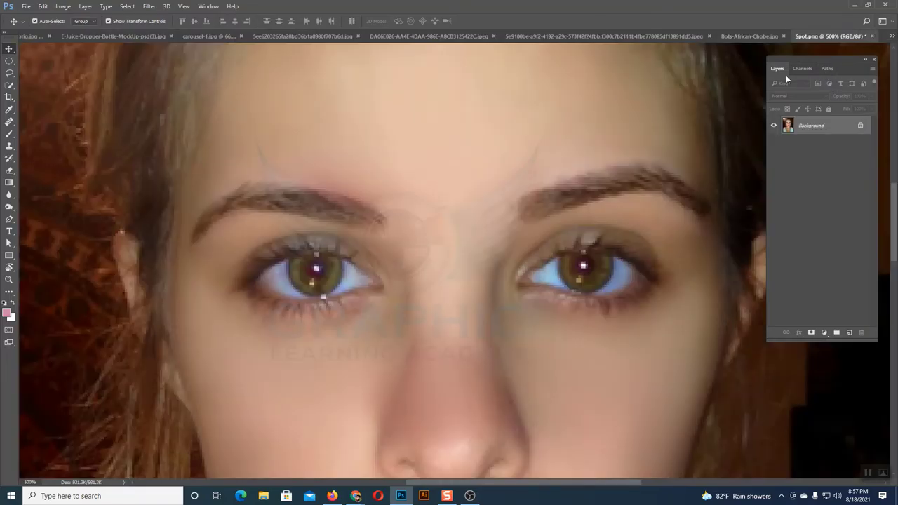
- On Spot.png, undo a stray clone dab and shrink the clone brush to 40 px, showing its hardness settings
click(9, 146)
click(294, 253)
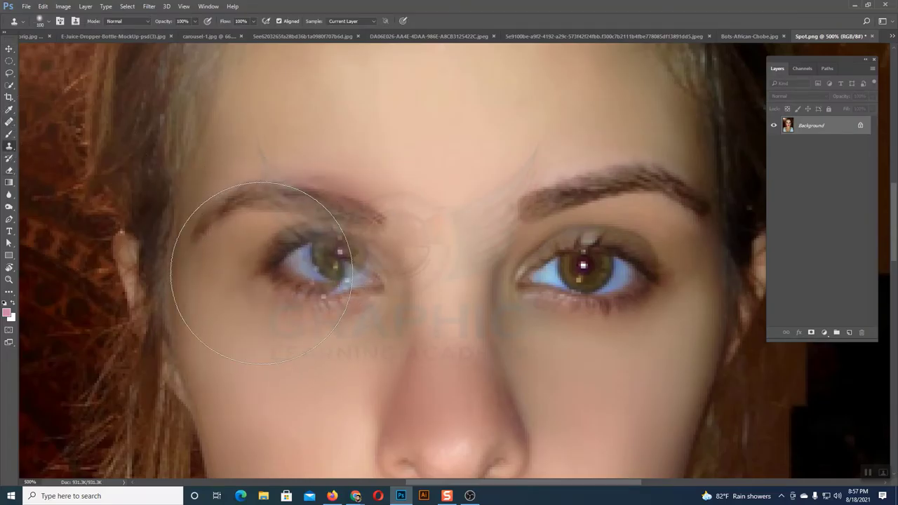
key(ctrl+z)
key(bracketleft)
key(bracketleft)
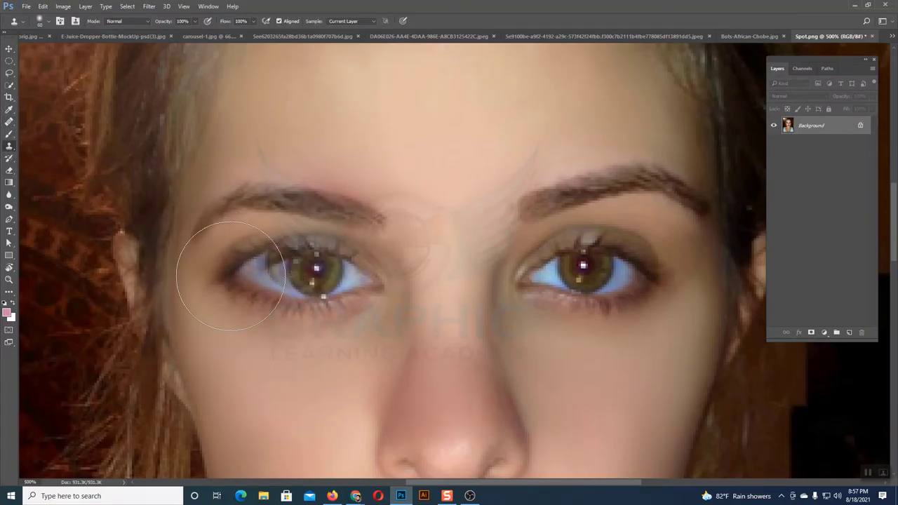
key(bracketleft)
key(bracketleft)
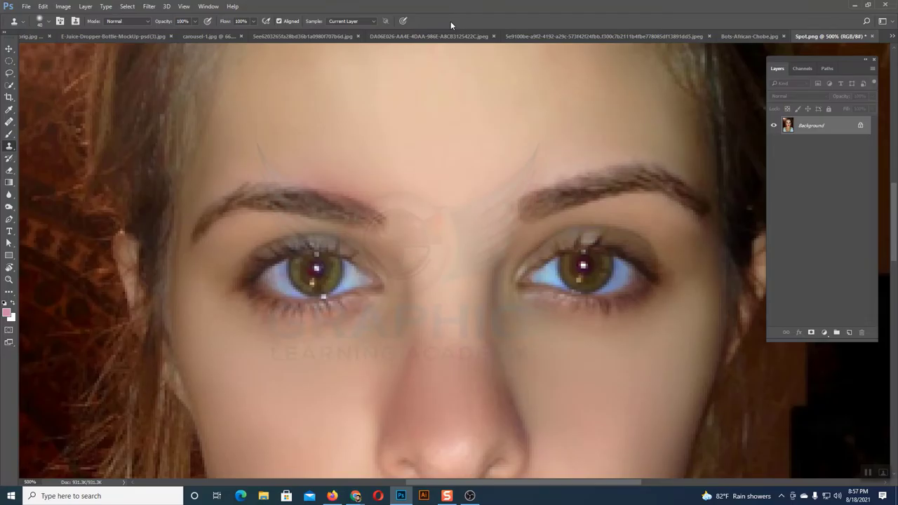
click(50, 22)
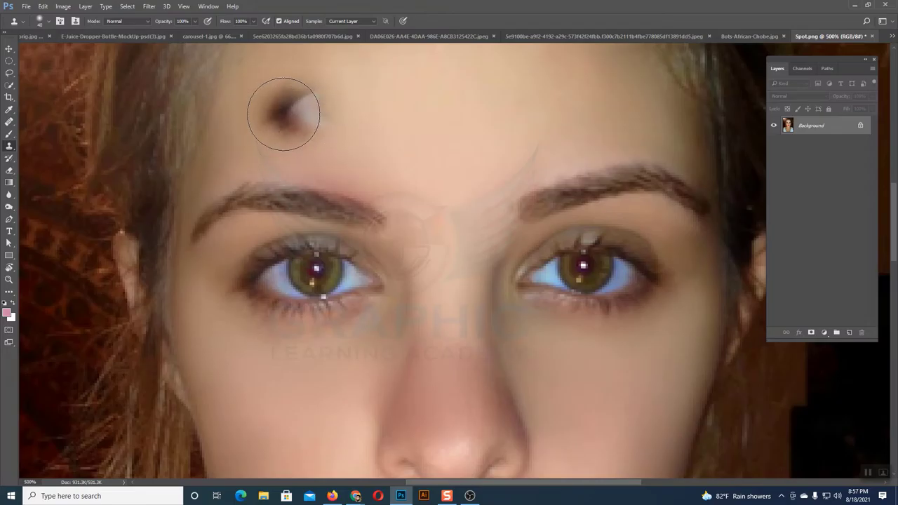
click(48, 23)
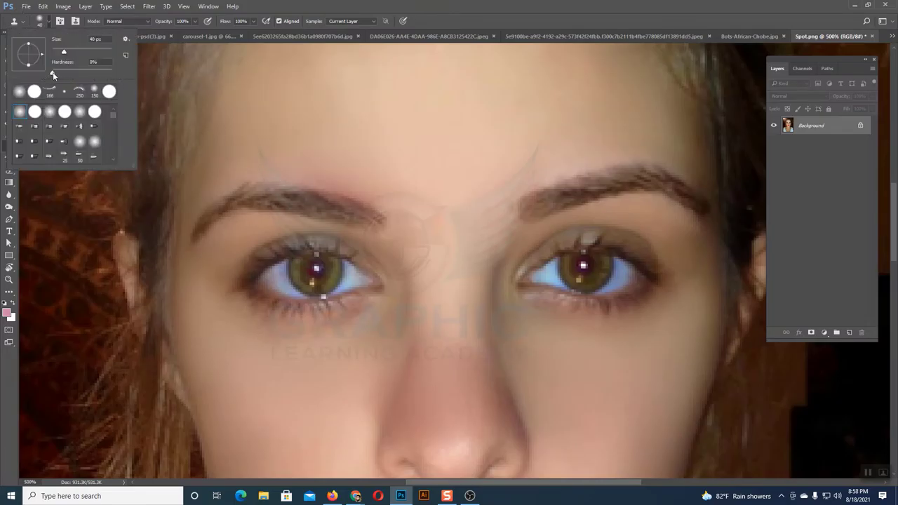
- Set brush hardness to 100%, clone the eye across the forehead, then undo it
drag(53, 73, 122, 73)
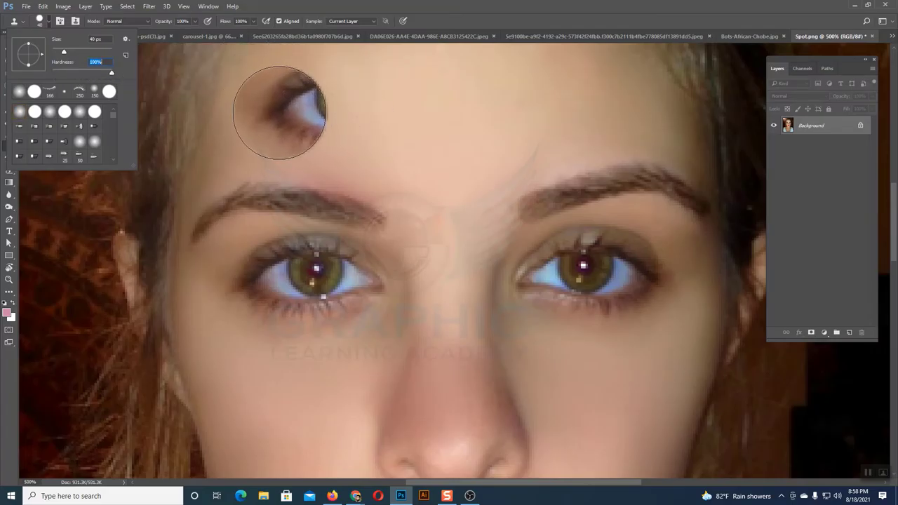
click(297, 111)
mouse_move(298, 109)
mouse_down()
mouse_move(292, 106)
mouse_move(321, 130)
mouse_up()
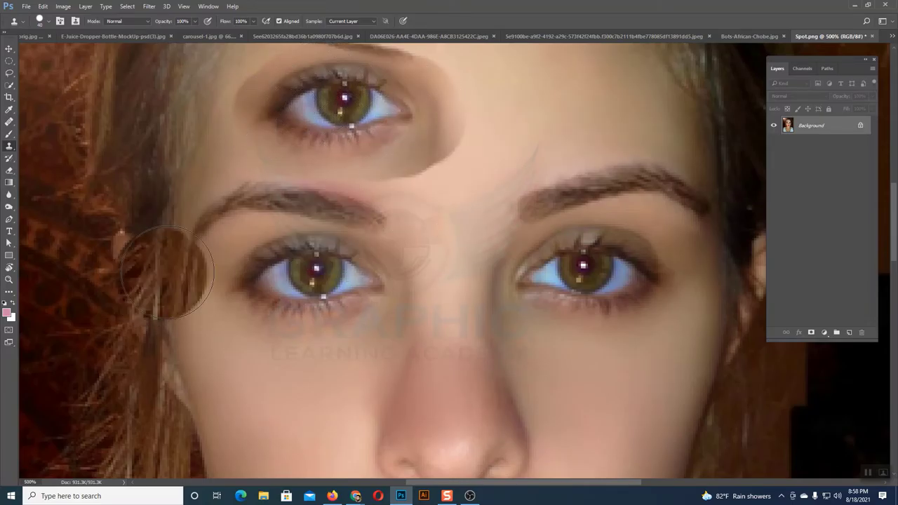
click(9, 49)
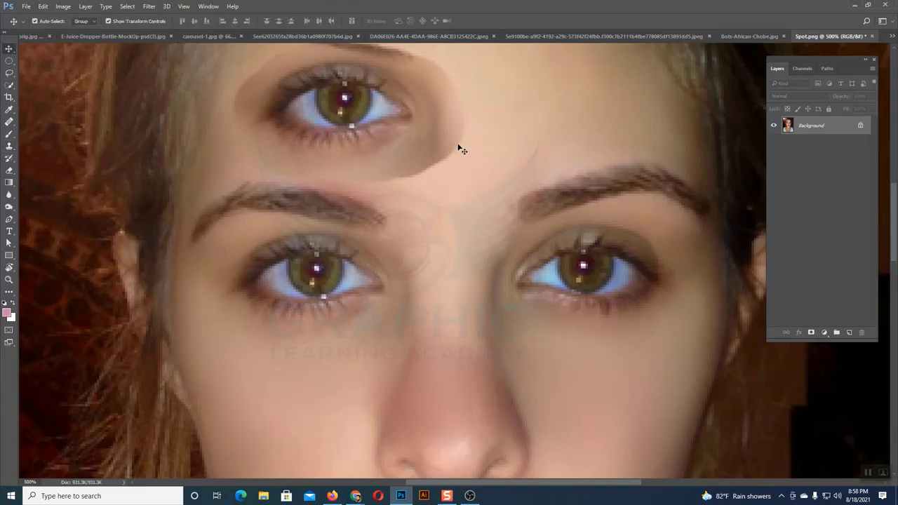
key(ctrl+z)
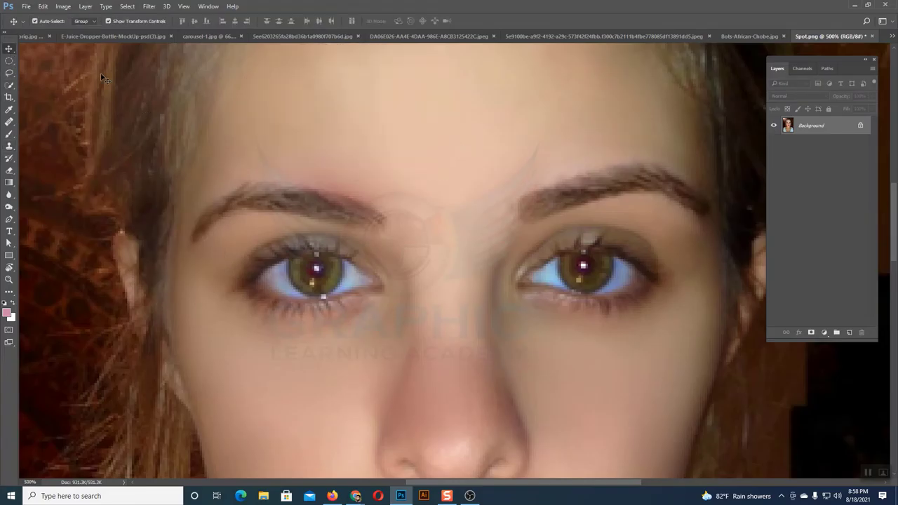
- Clone a soft-edged copy of the eye onto the forehead with the 40 px brush
click(9, 146)
click(47, 22)
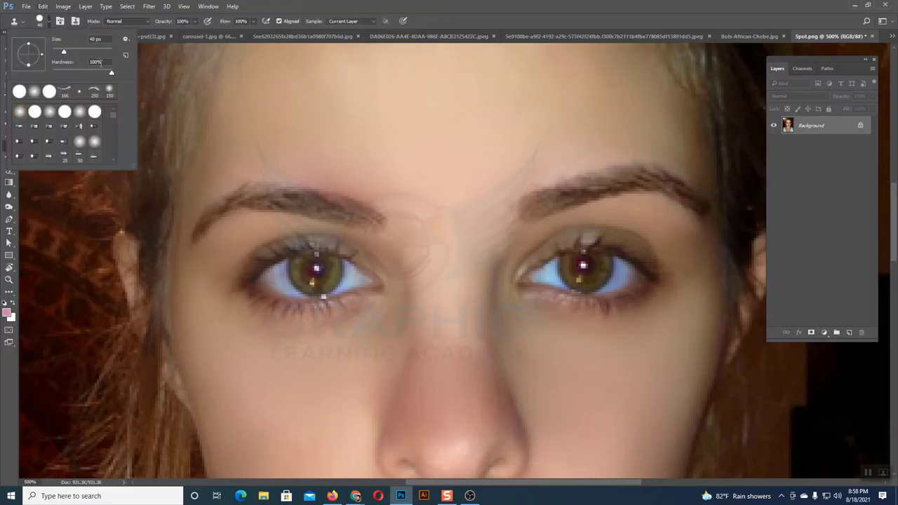
drag(341, 101, 328, 105)
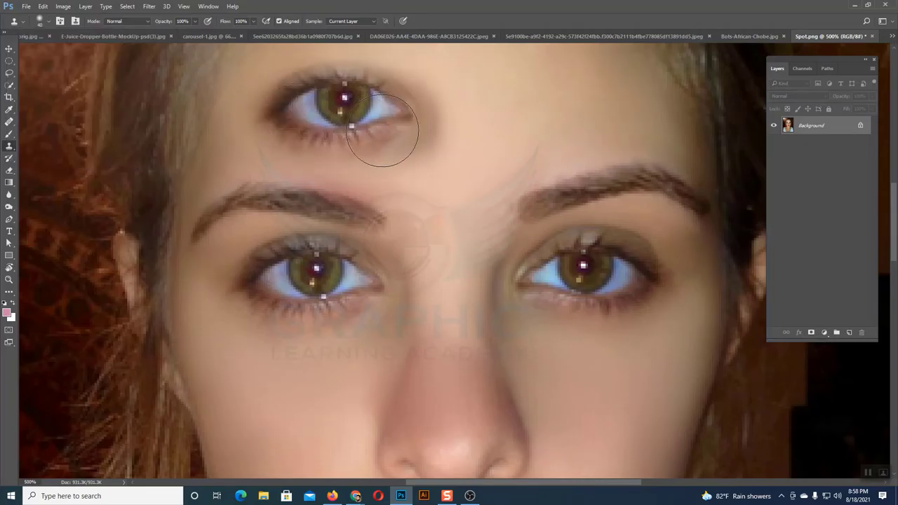
click(8, 48)
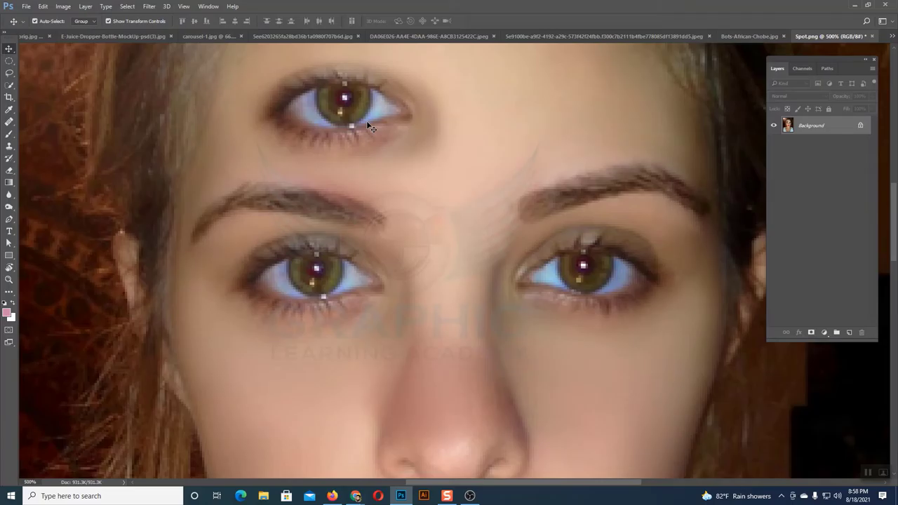
click(9, 146)
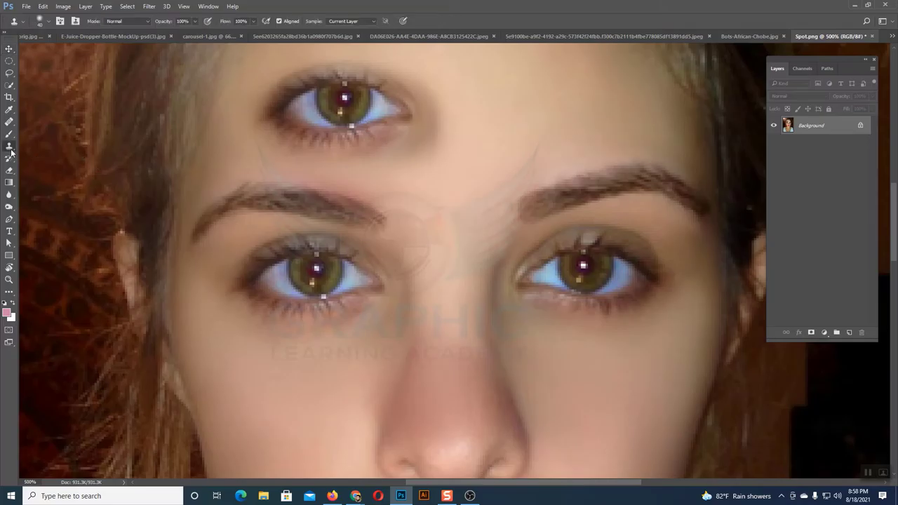
click(49, 24)
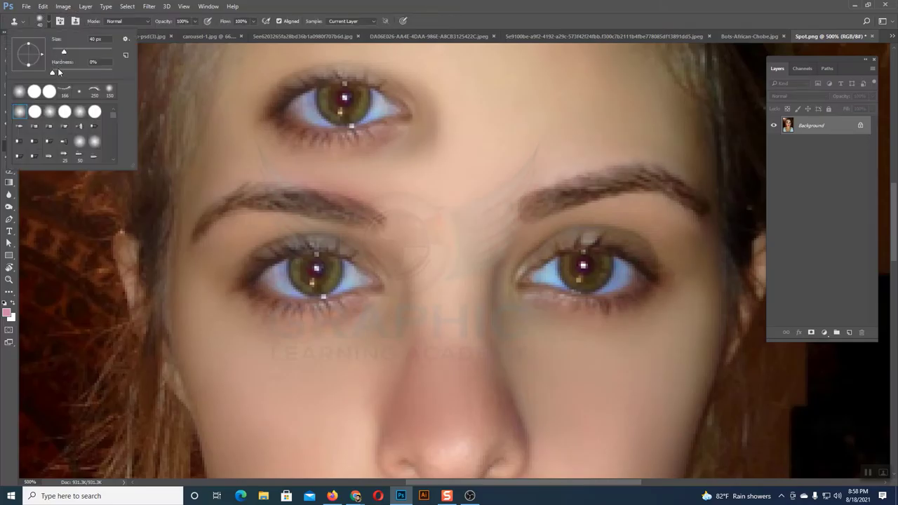
click(50, 21)
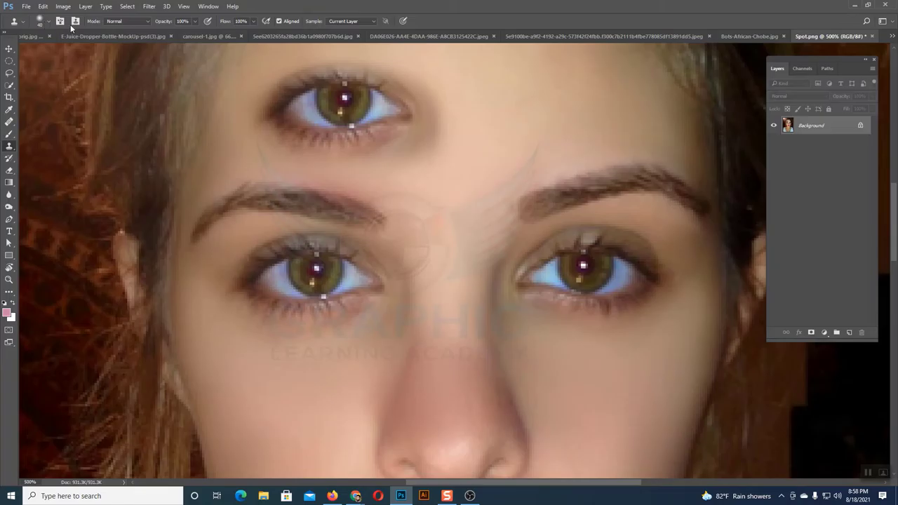
- Clear the cloned eye and leftover smudge from the forehead
click(135, 23)
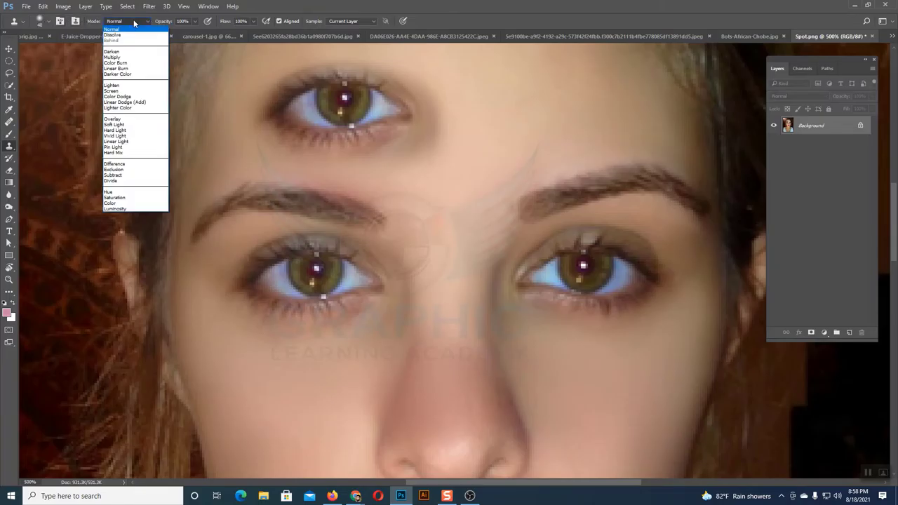
click(134, 24)
click(135, 23)
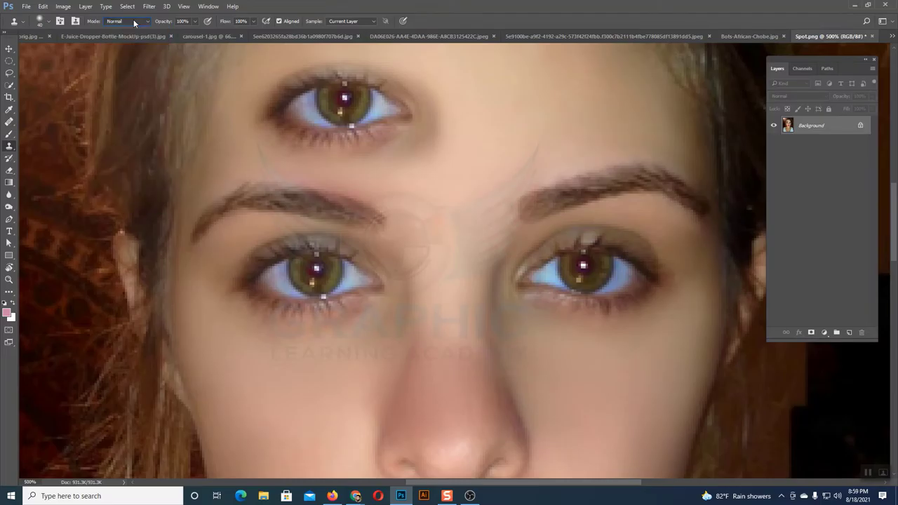
key(ctrl+z)
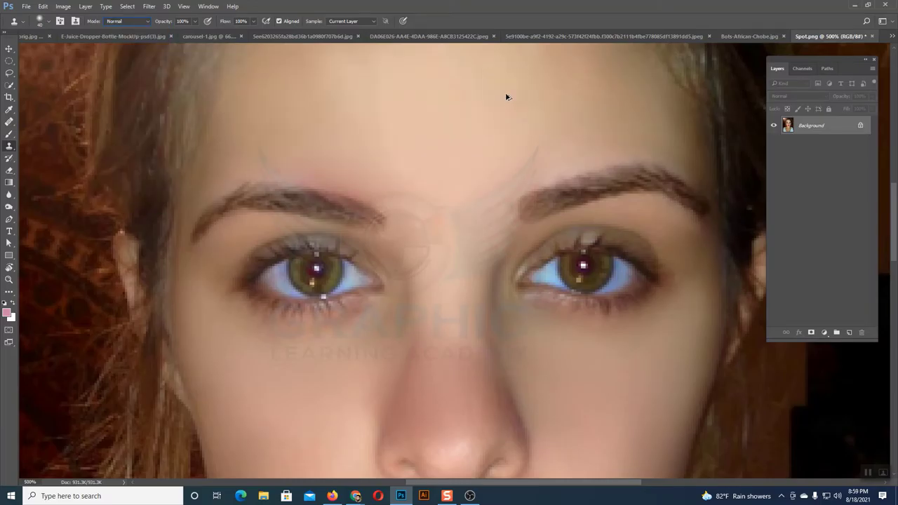
key(ctrl+z)
- Set the Clone Stamp mode to Multiply, test a darker forehead eye clone, and undo it
click(114, 22)
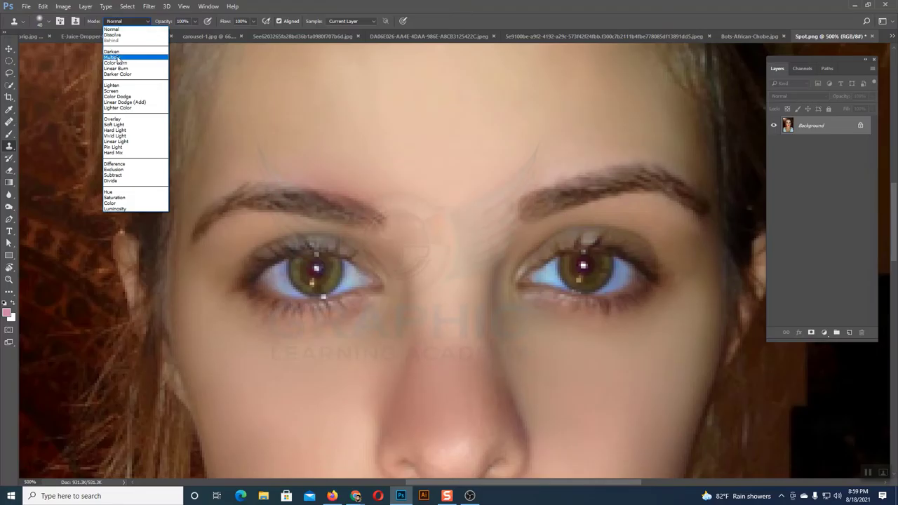
click(117, 57)
mouse_move(238, 116)
mouse_down()
mouse_move(378, 117)
mouse_move(302, 93)
mouse_up()
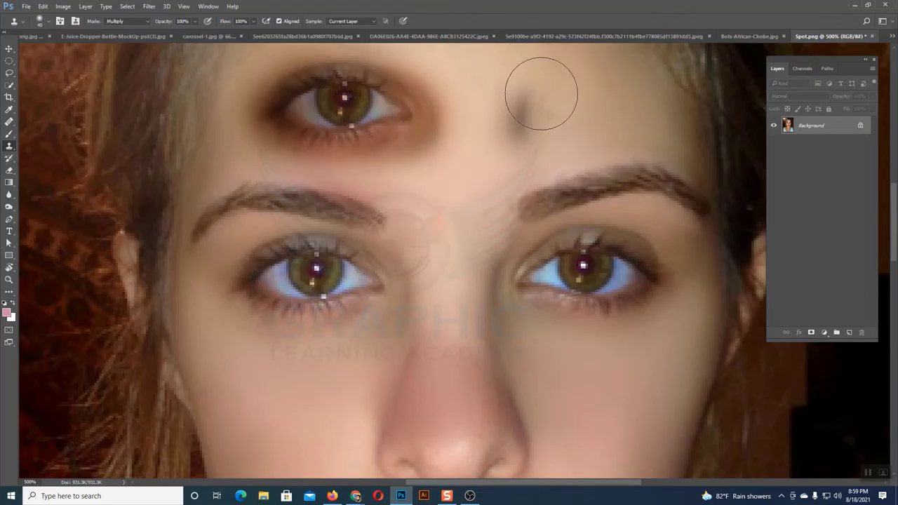
drag(285, 105, 375, 110)
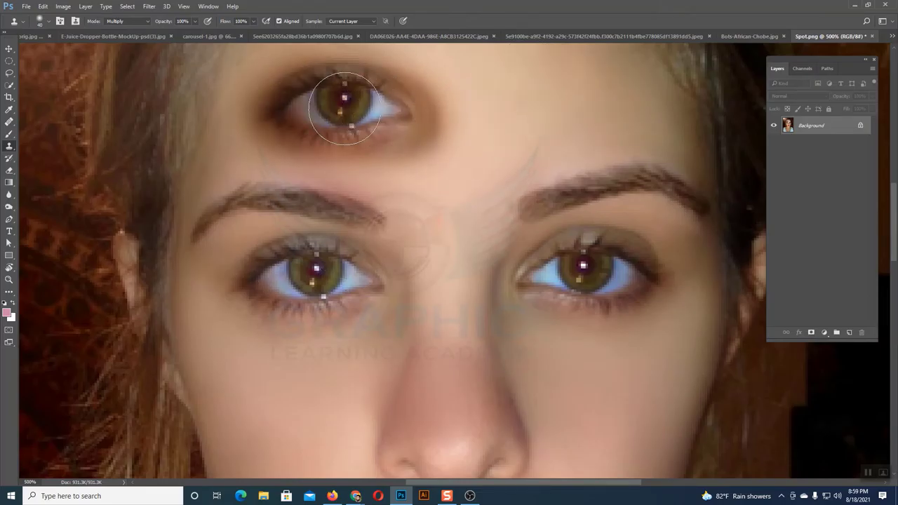
key(ctrl+z)
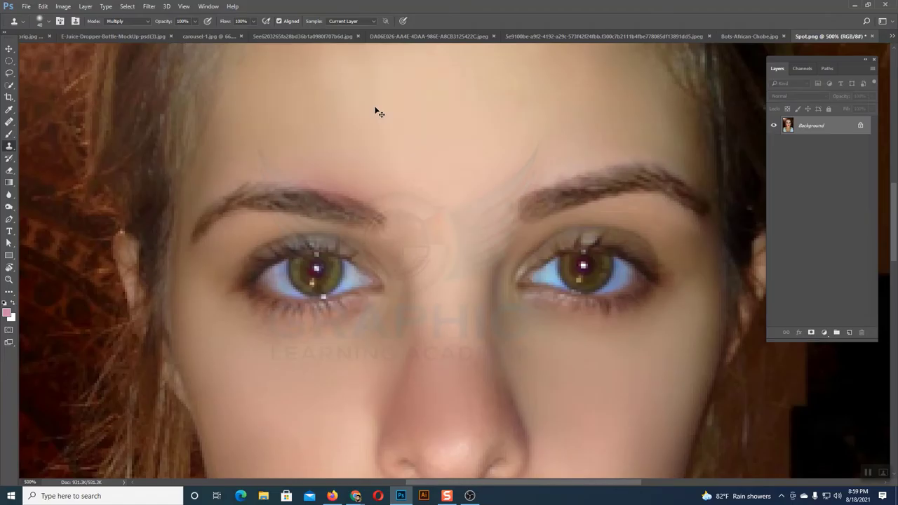
click(850, 332)
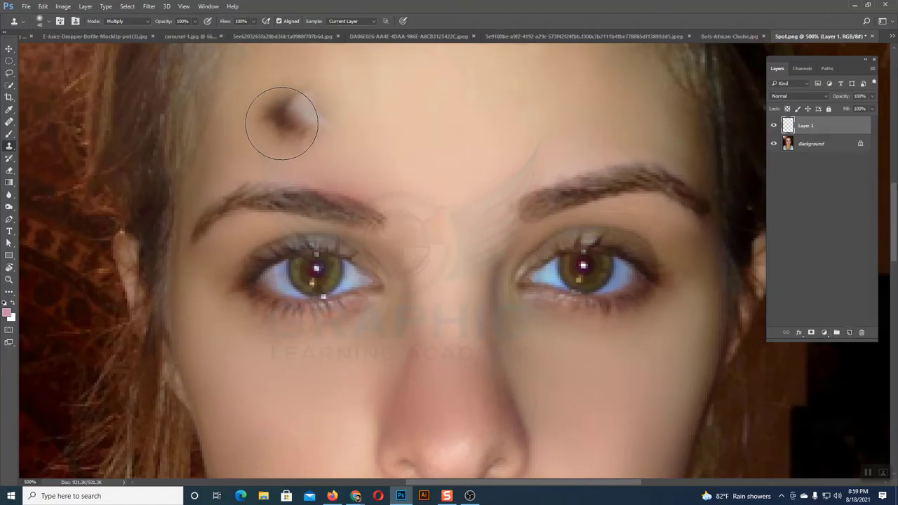
- Clone the eye onto the forehead on Layer 1, trying Color Dodge clone mode before restoring Normal
mouse_move(281, 120)
mouse_down()
mouse_move(327, 137)
mouse_move(288, 97)
mouse_up()
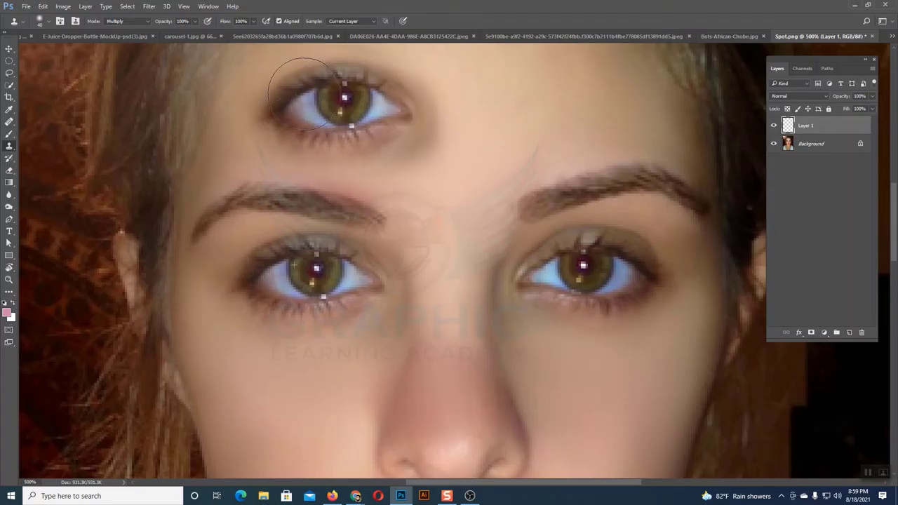
click(9, 49)
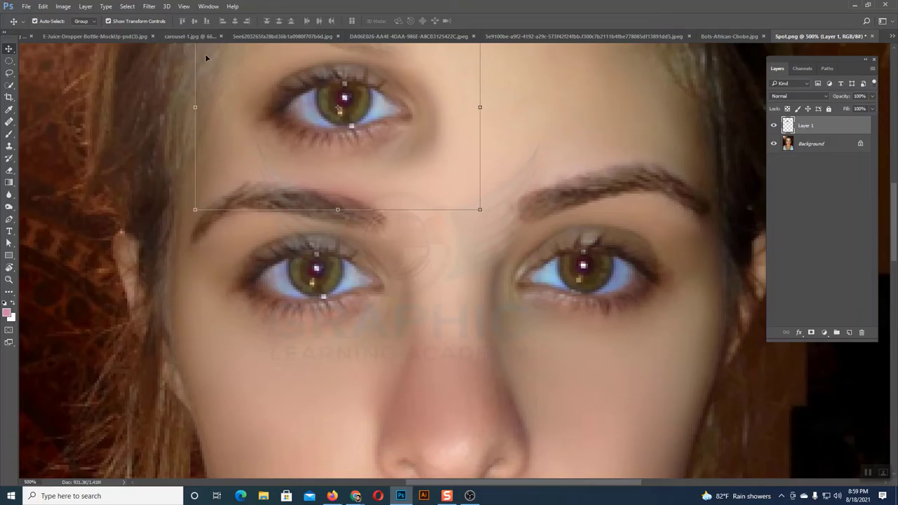
click(9, 146)
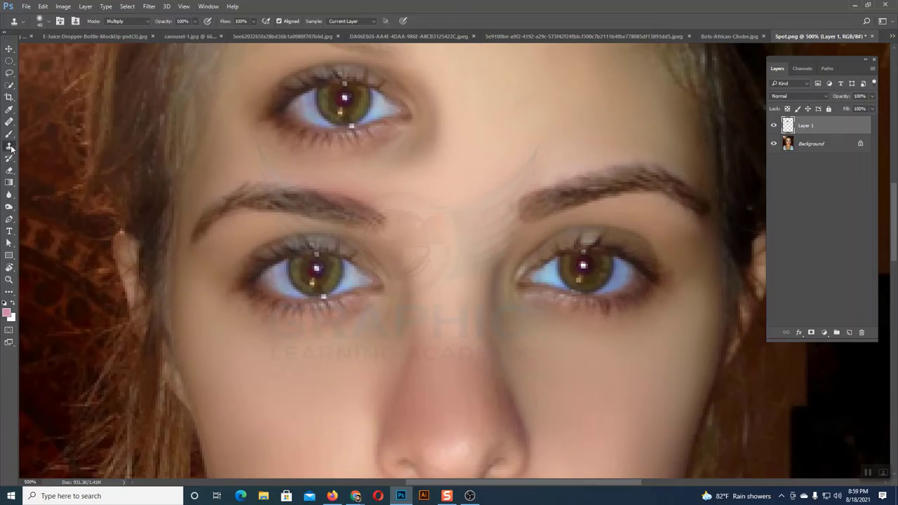
click(140, 22)
click(122, 90)
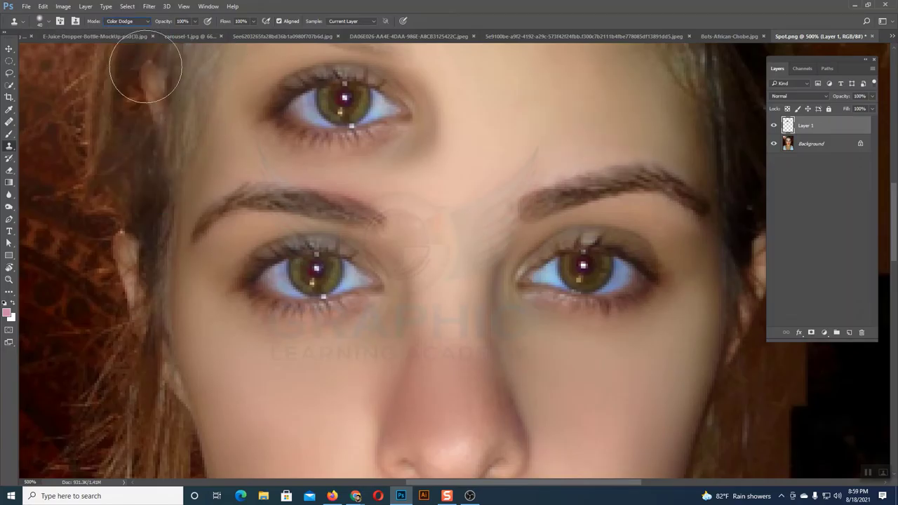
click(126, 21)
click(120, 30)
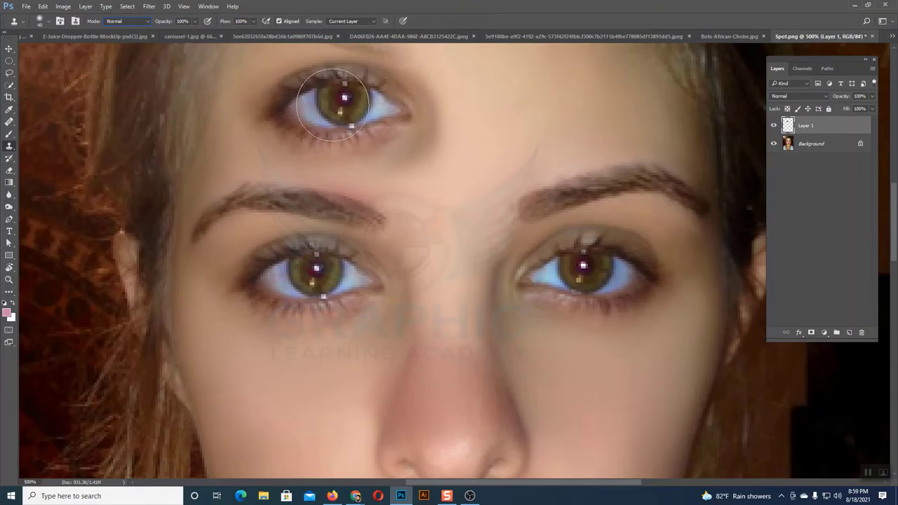
click(597, 112)
key(ctrl+z)
- Cycle Layer 1's blend modes starting from Multiply, reset it to Normal, and delete the layer
click(798, 94)
click(796, 123)
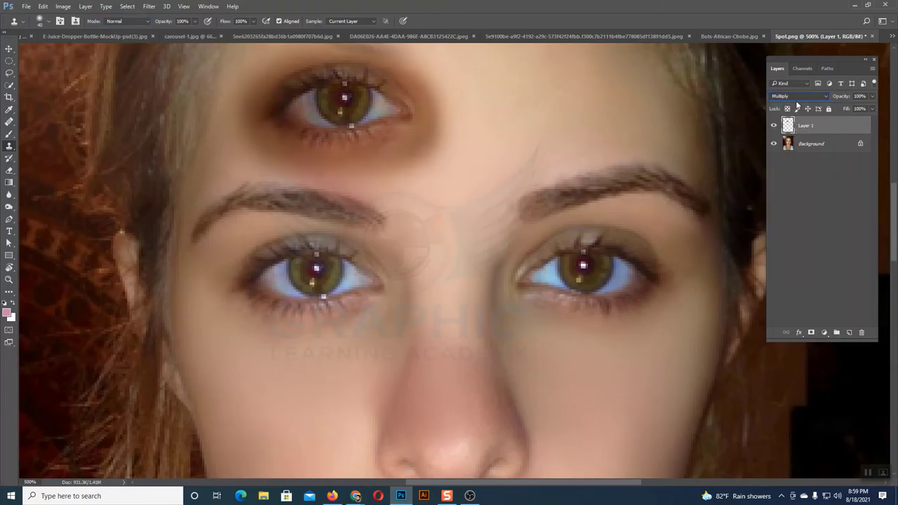
scroll(797, 97, down, 1)
scroll(797, 97, down, 1)
scroll(797, 97, down, 2)
scroll(798, 97, down, 2)
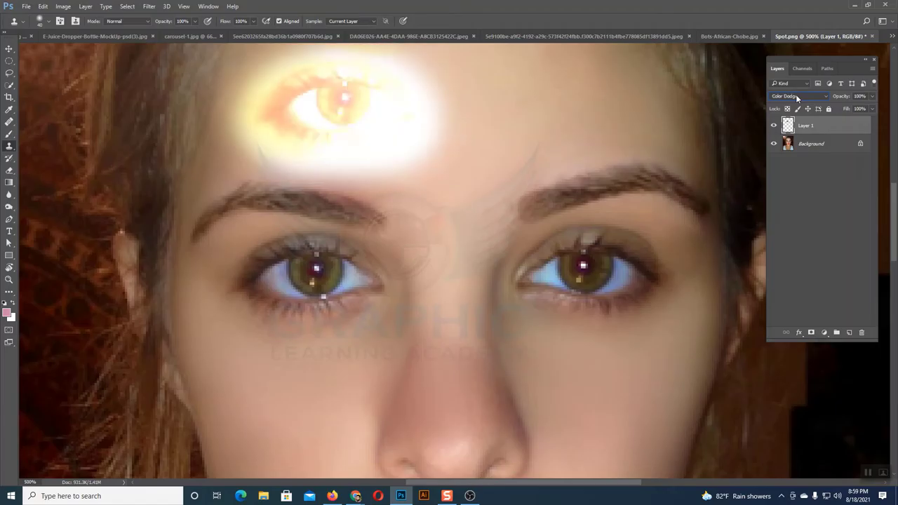
scroll(798, 96, down, 2)
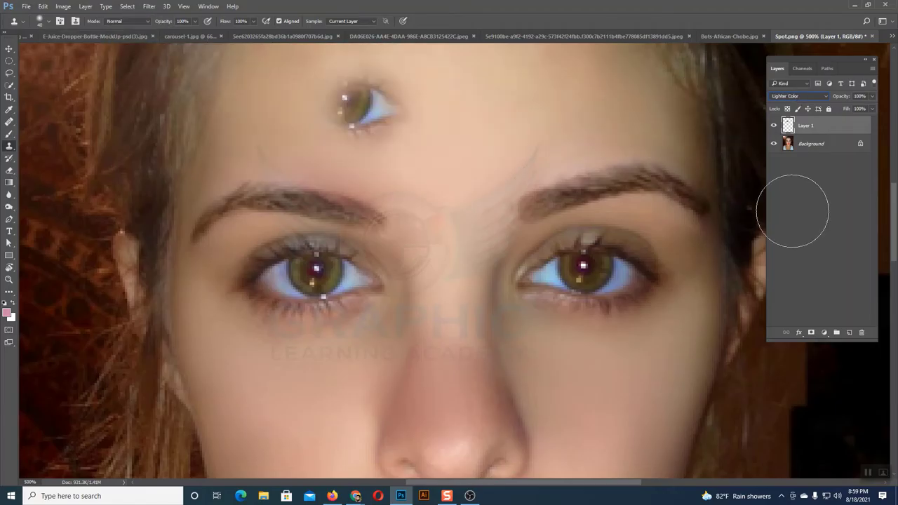
key(ctrl+z)
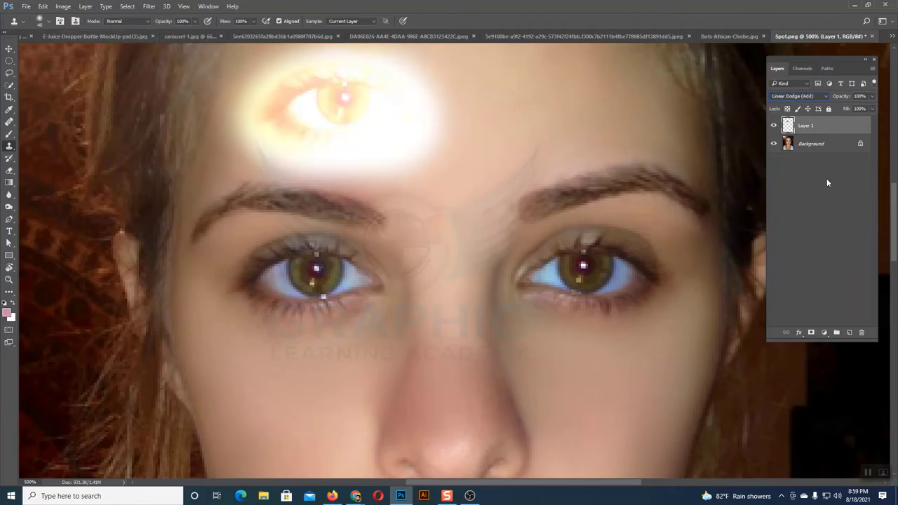
click(797, 97)
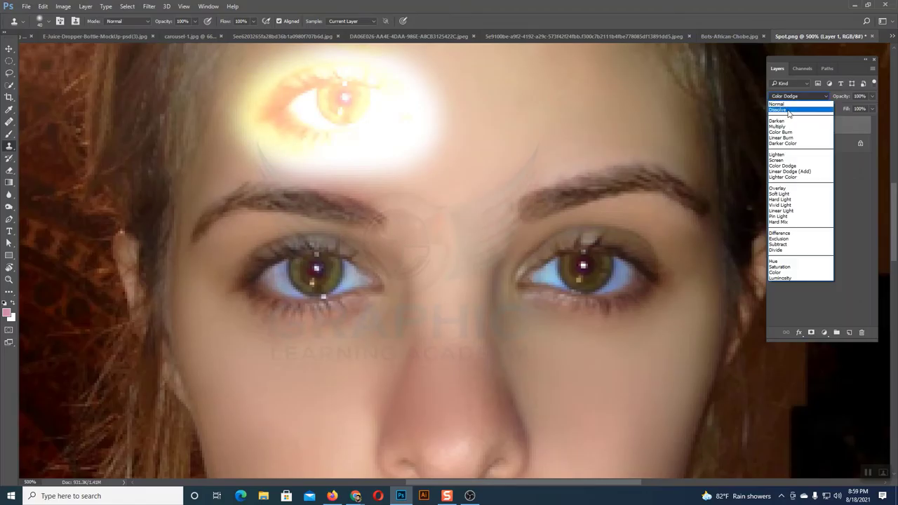
click(789, 105)
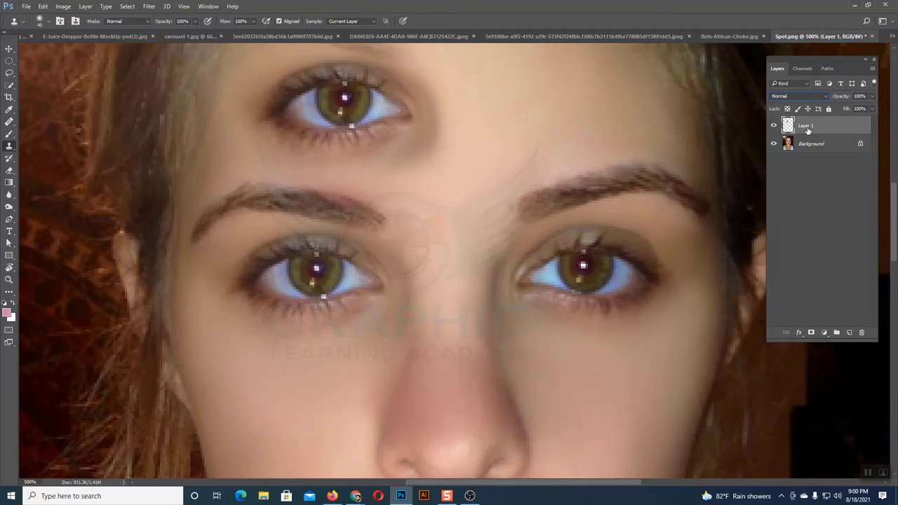
click(9, 48)
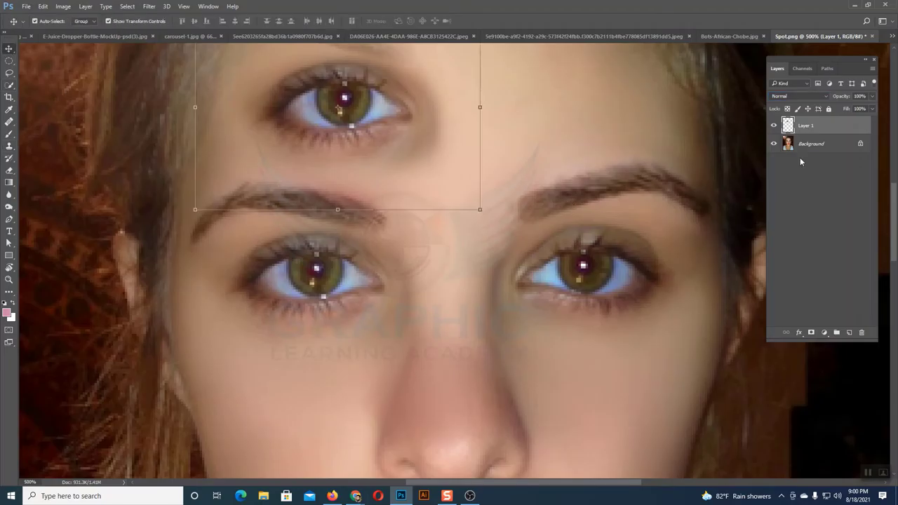
key(Delete)
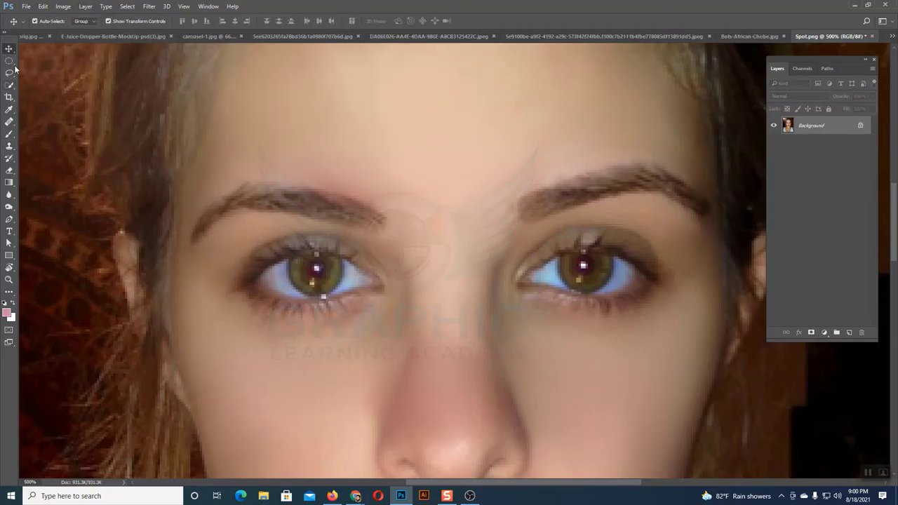
- Clone eye copies onto the left forehead and the upper-right forehead
click(9, 146)
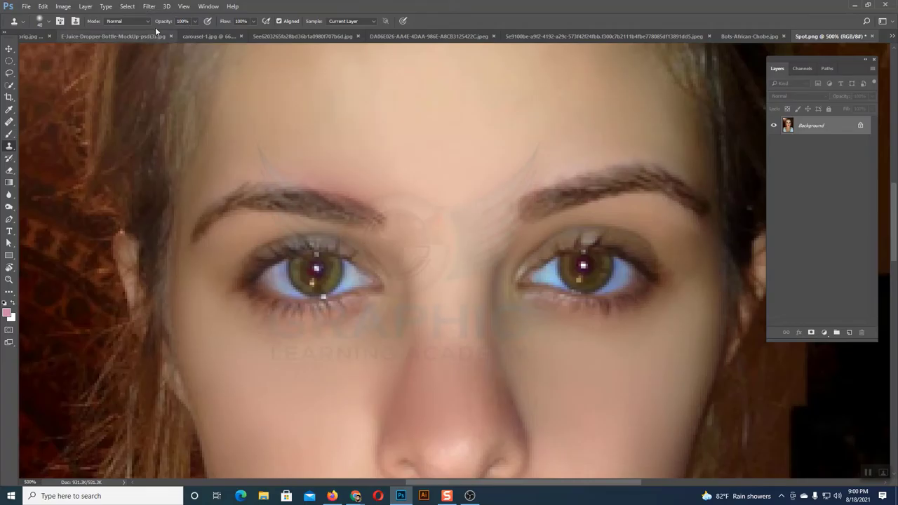
click(242, 21)
text(50)
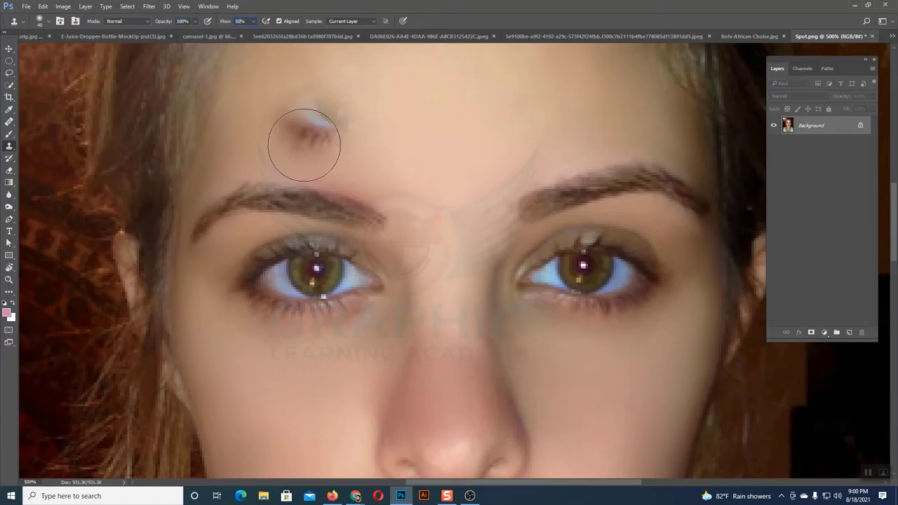
mouse_move(288, 128)
mouse_down()
mouse_move(327, 98)
mouse_move(281, 120)
mouse_move(401, 136)
mouse_move(395, 91)
mouse_move(281, 114)
mouse_up()
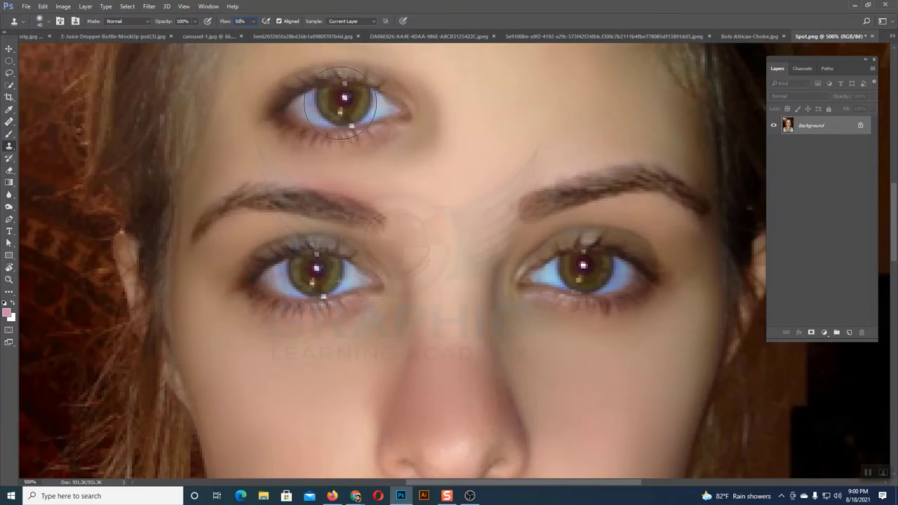
mouse_move(572, 124)
mouse_down()
mouse_move(563, 110)
mouse_move(628, 100)
mouse_move(636, 112)
mouse_move(612, 94)
mouse_move(526, 104)
mouse_move(636, 115)
mouse_move(653, 140)
mouse_move(576, 105)
mouse_move(592, 140)
mouse_move(608, 132)
mouse_up()
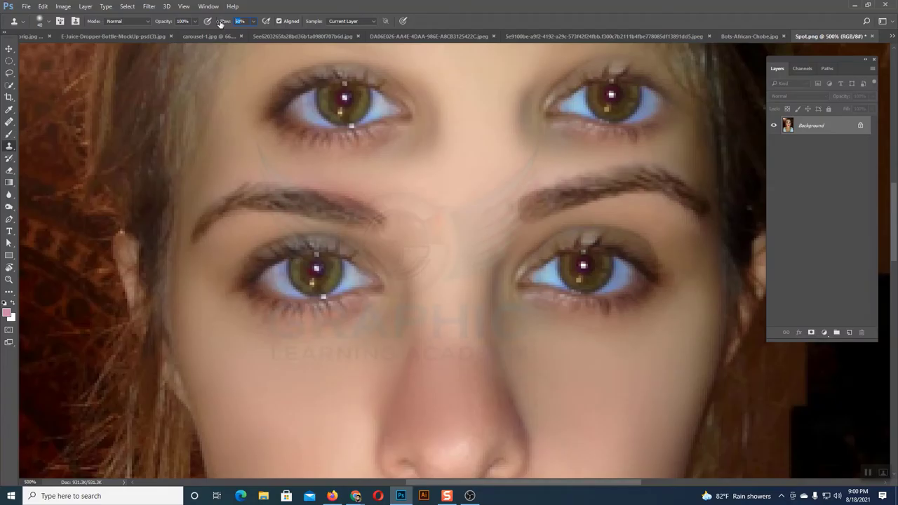
- Set Flow to 100% and undo the upper-right forehead eye
text(100)
key(Return)
click(9, 49)
key(ctrl+z)
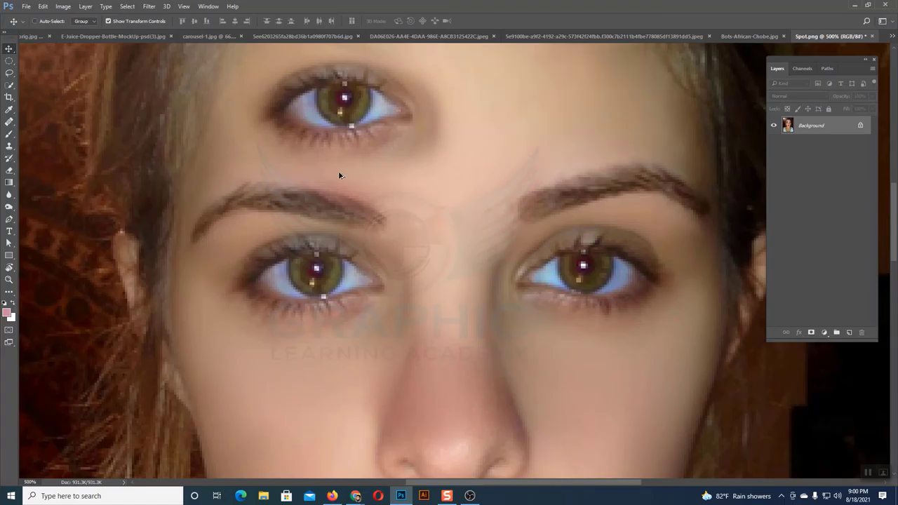
- Undo the cloned forehead eye, then retry and undo a clone stroke above the left eyebrow
key(ctrl+z)
click(9, 146)
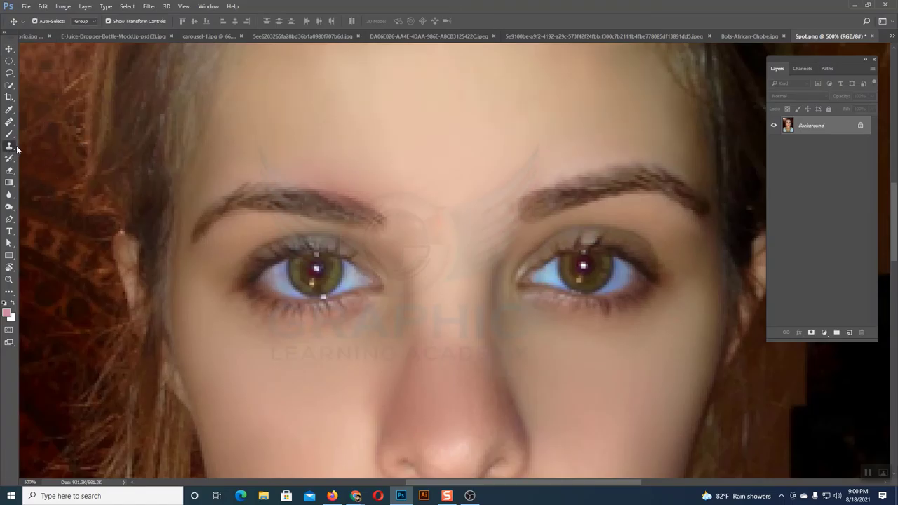
mouse_move(273, 116)
mouse_down()
mouse_move(360, 104)
mouse_move(281, 103)
mouse_up()
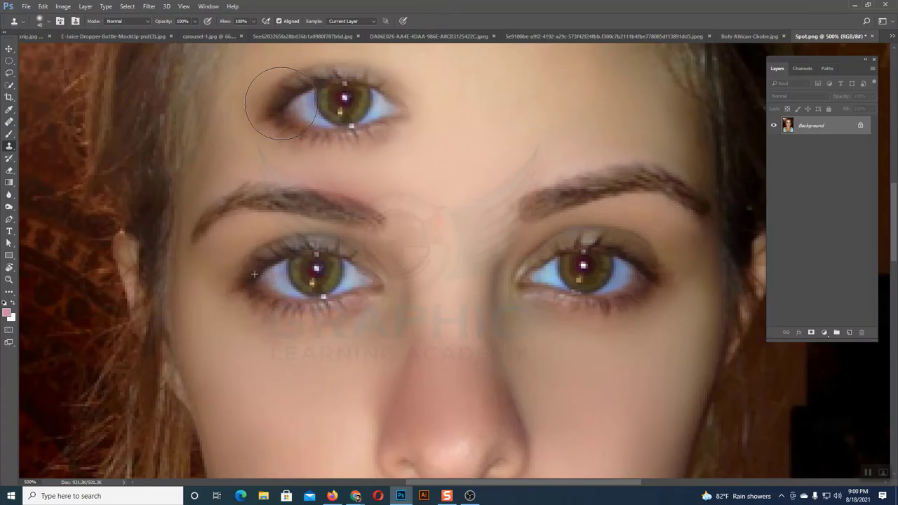
key(ctrl+z)
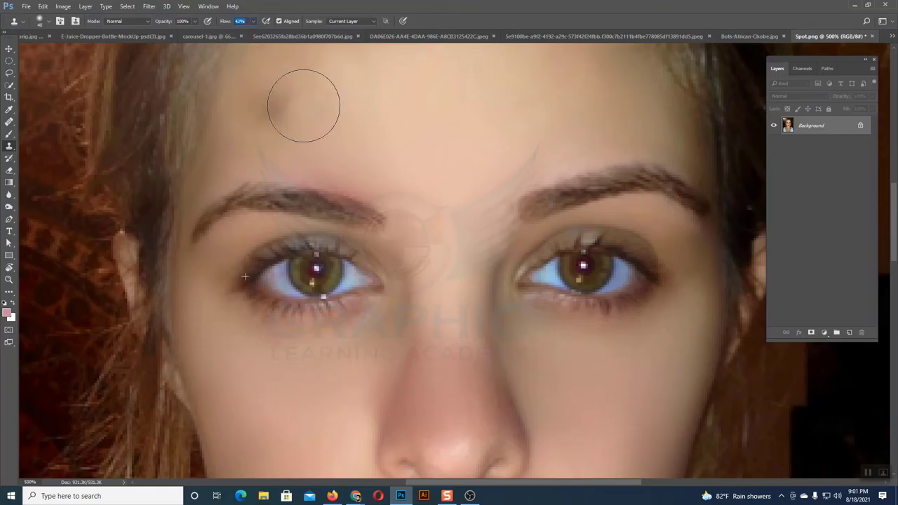
- Retry cloned-eye strokes across the forehead and undo each, leaving plain skin
mouse_move(301, 104)
mouse_down()
mouse_move(371, 111)
mouse_move(268, 107)
mouse_move(400, 103)
mouse_move(369, 96)
mouse_up()
drag(424, 113, 301, 109)
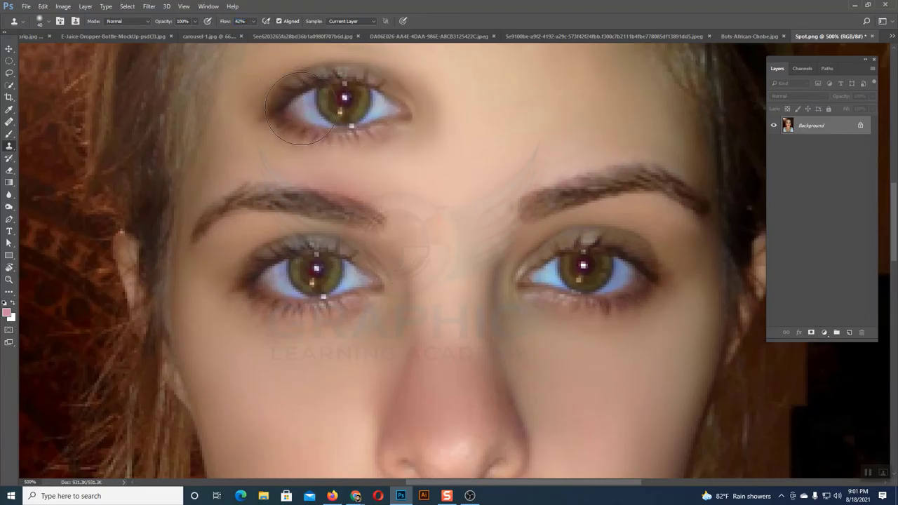
key(ctrl+z)
drag(304, 106, 275, 153)
key(ctrl+z)
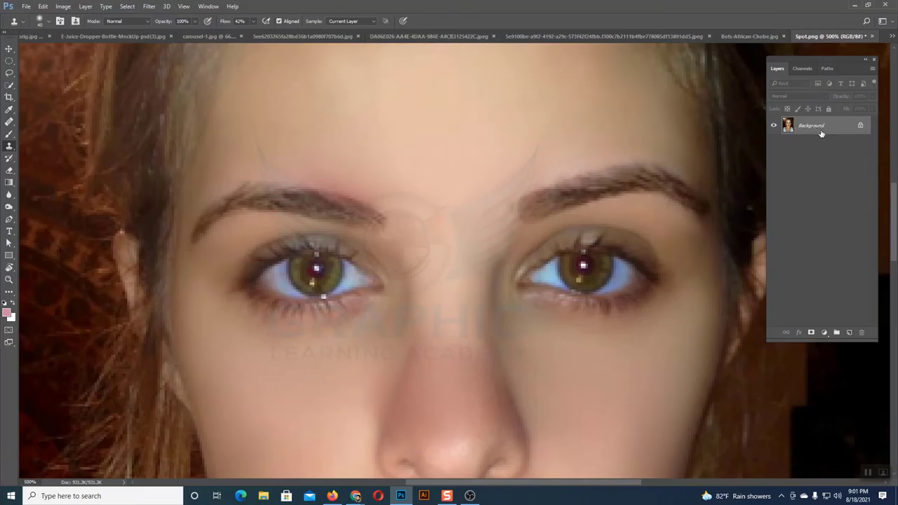
click(372, 21)
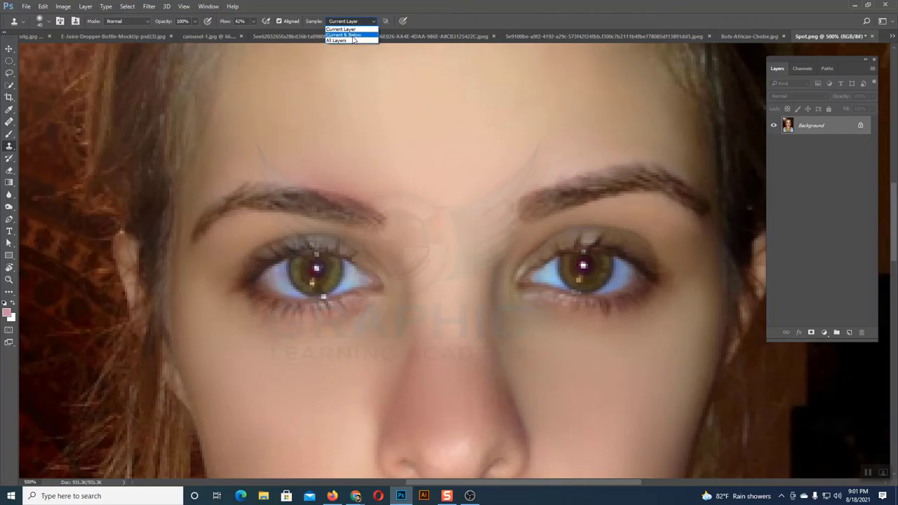
- Set Sample to Current & Below and test a forehead clone stroke, then undo it
click(353, 35)
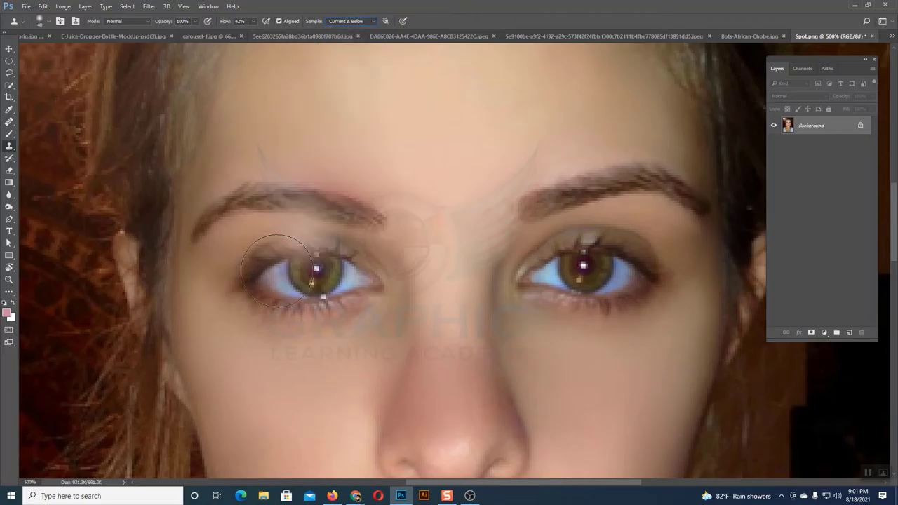
alt+click(251, 282)
mouse_move(289, 111)
mouse_down()
mouse_move(316, 99)
mouse_move(386, 131)
mouse_move(398, 80)
mouse_move(403, 90)
mouse_up()
key(ctrl+z)
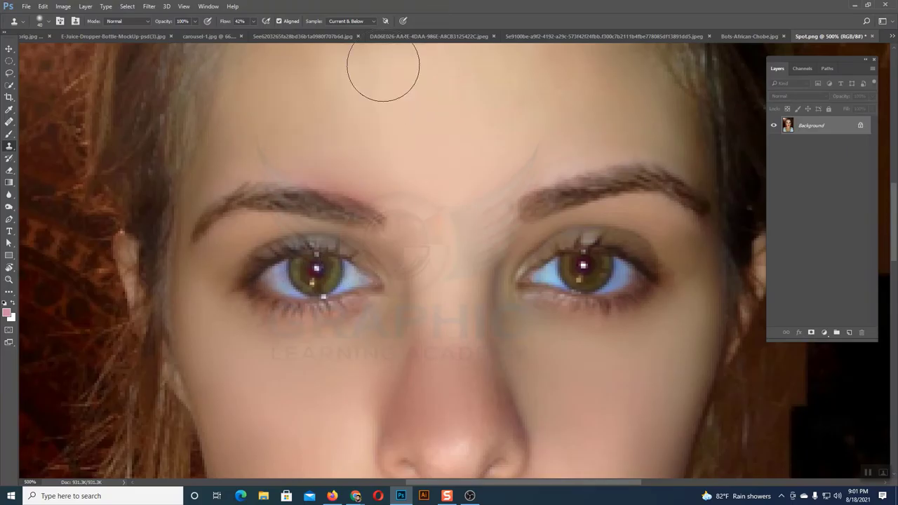
- Try Current Layer sampling with an undone dab, then dock the Layers panel using Move
click(376, 21)
click(341, 29)
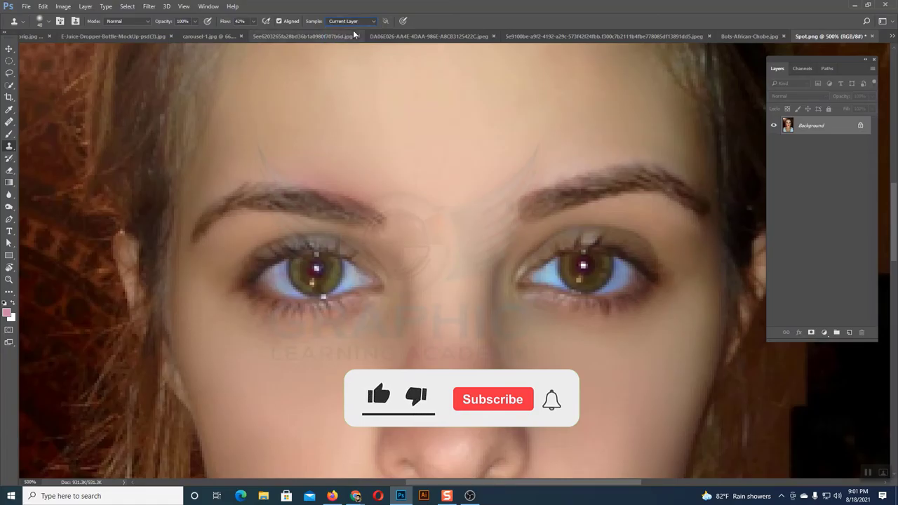
click(358, 76)
key(ctrl+z)
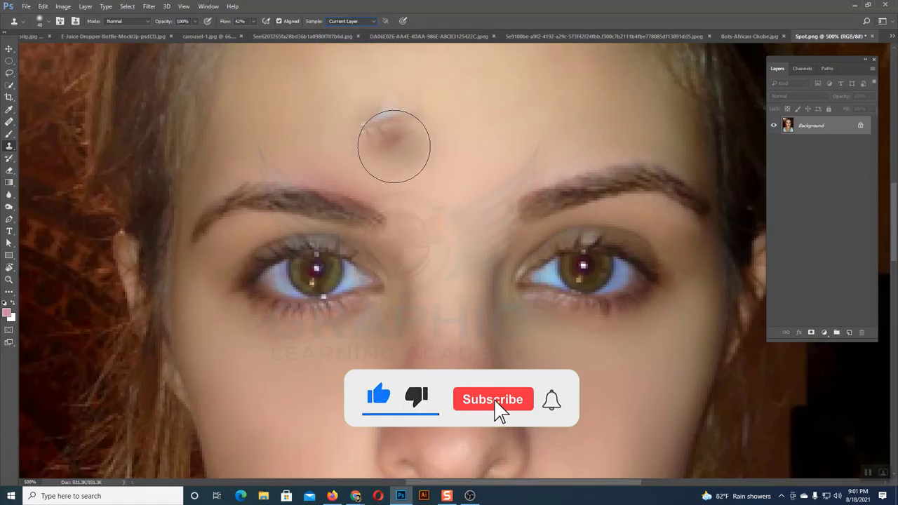
click(9, 49)
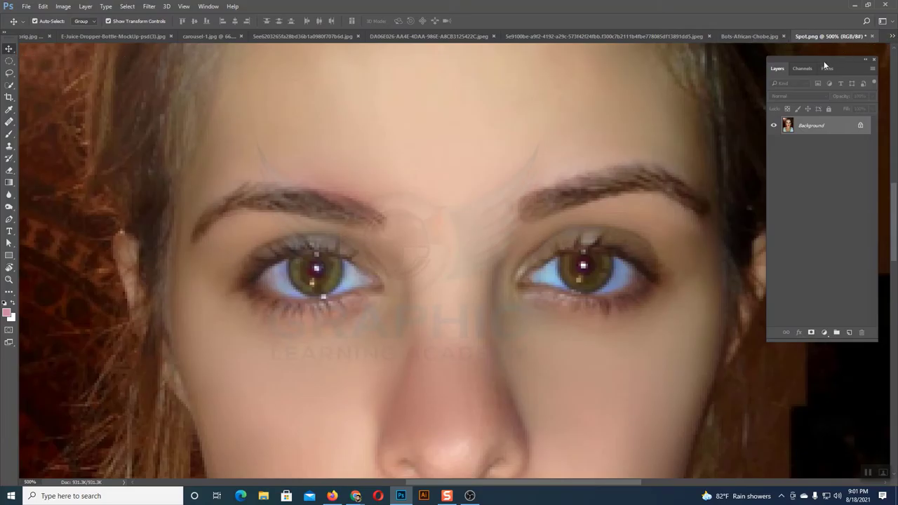
drag(824, 66, 892, 37)
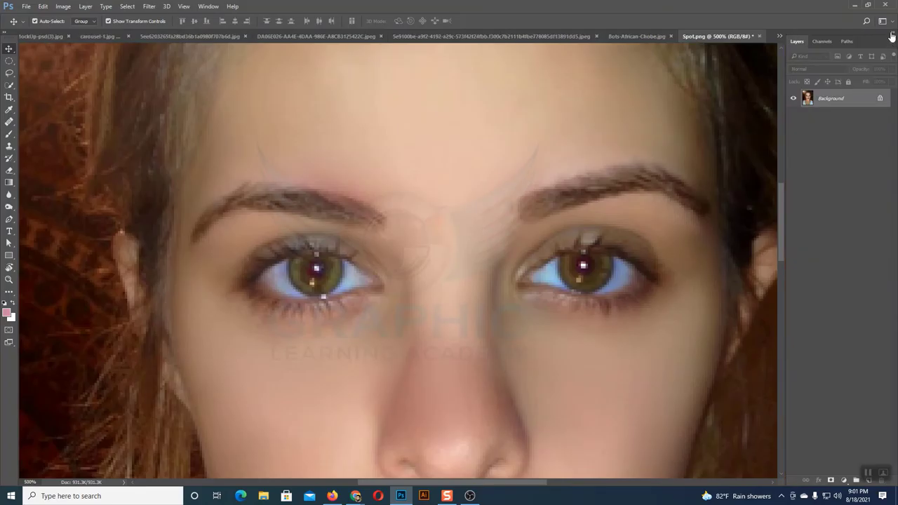
- Switch to pelicans-edit.jpg from the open-documents overflow list
click(779, 36)
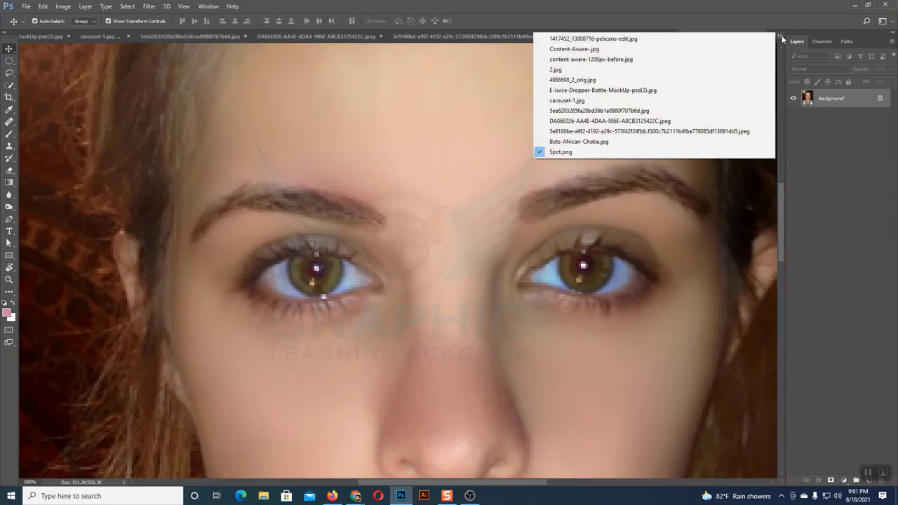
click(583, 37)
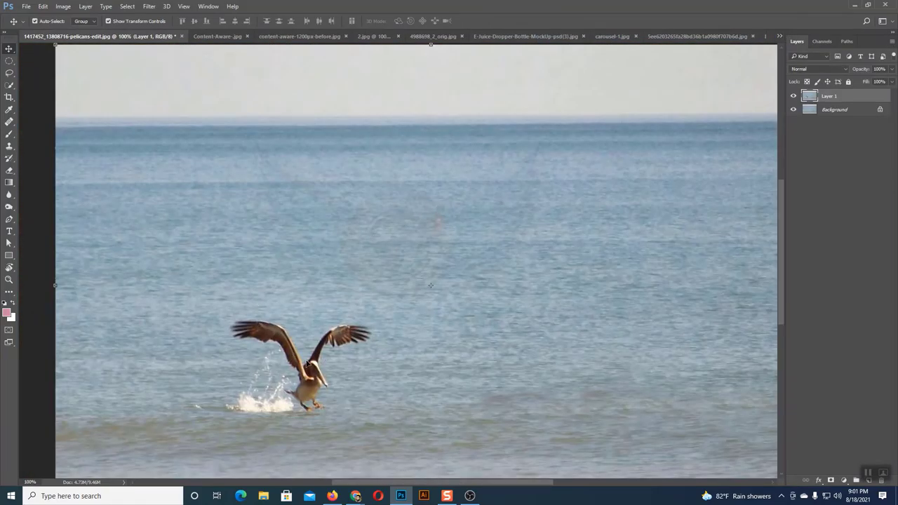
scroll(308, 363, down, 2)
scroll(393, 341, down, 3)
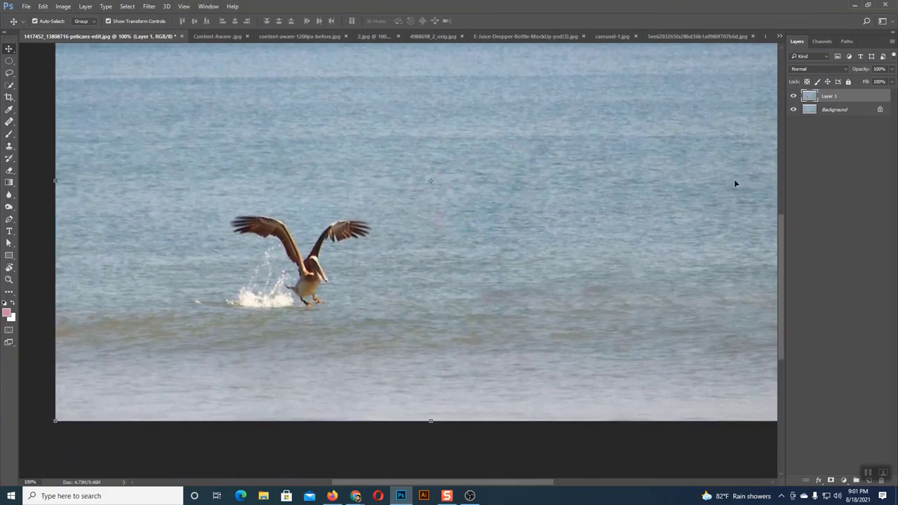
- Zoom the pelican photo to 200% and set the Clone Stamp brush to size 70
key(ctrl+plus)
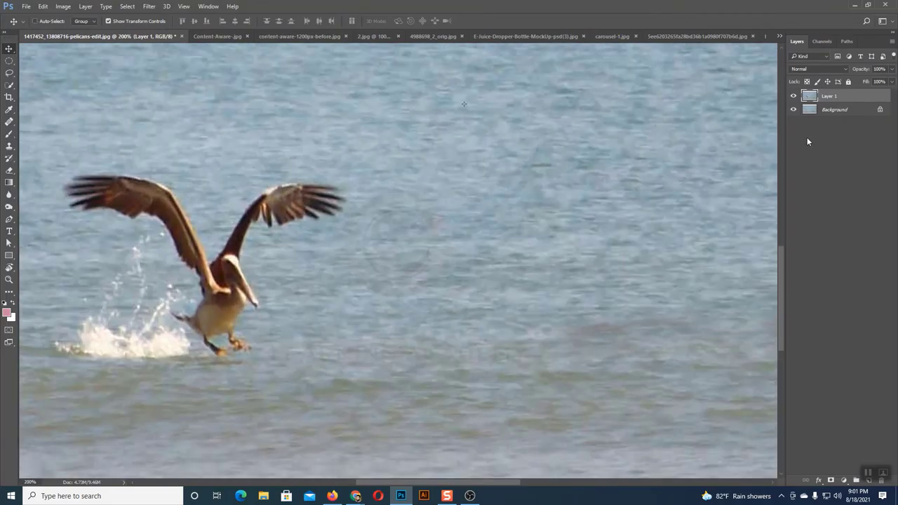
drag(433, 222, 554, 249)
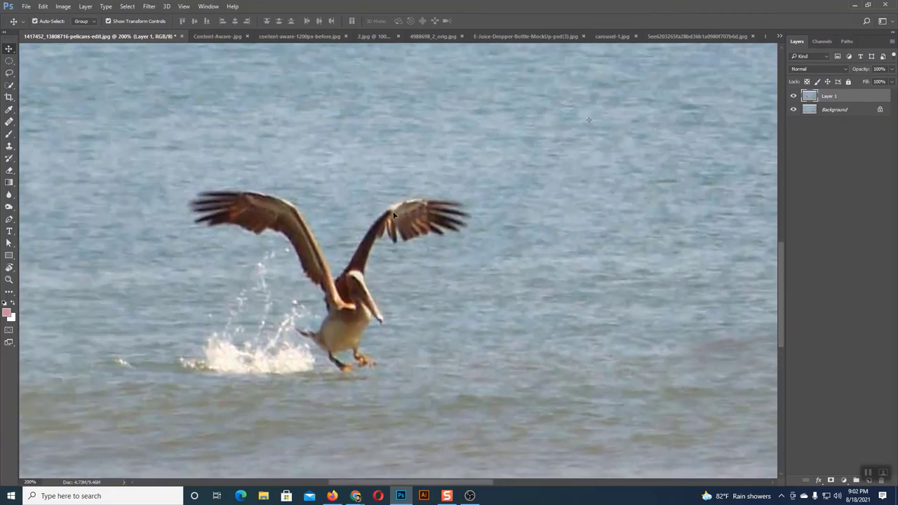
click(10, 147)
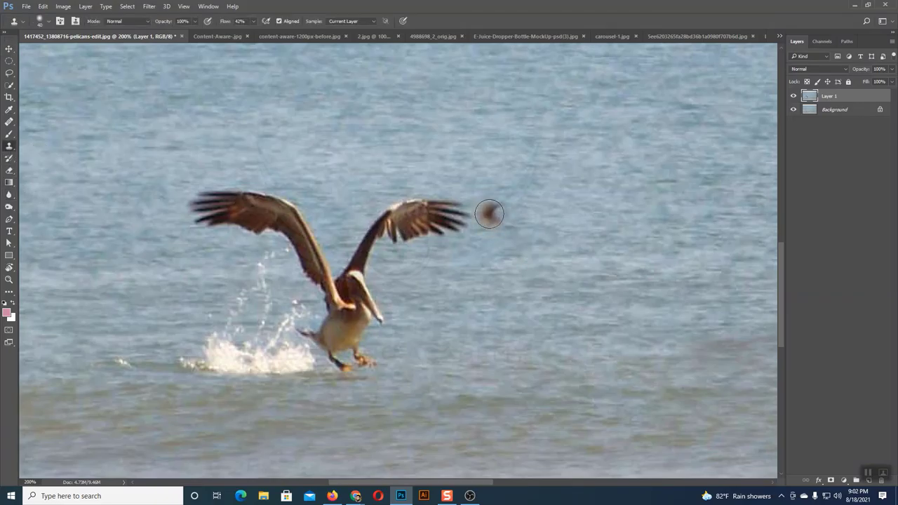
key(bracketright)
key(bracketright)
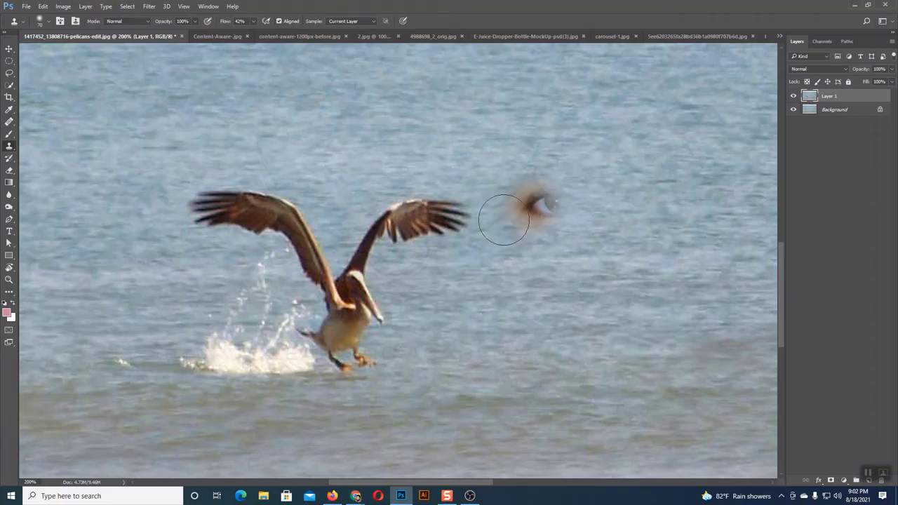
- Sample plain water as the clone source and paint over the right wing tip, undoing the smear
click(516, 214)
alt+click(516, 214)
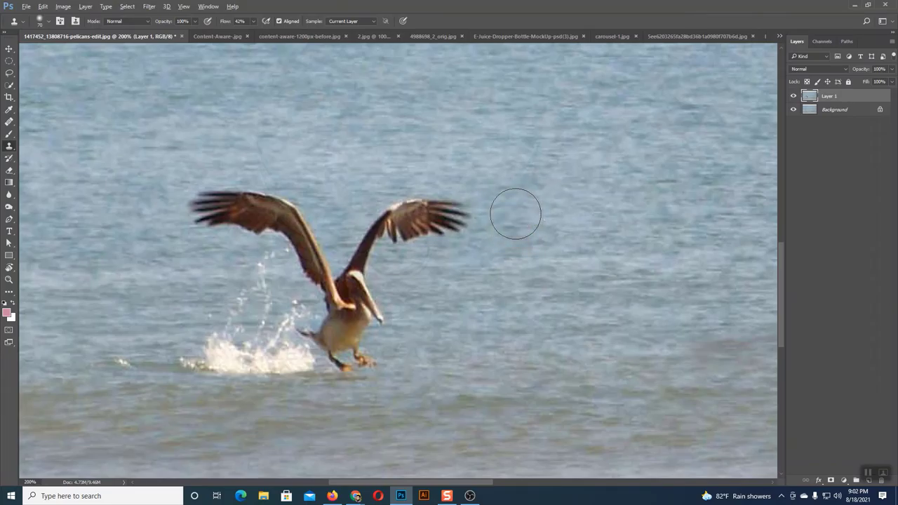
mouse_move(478, 206)
mouse_down()
mouse_move(461, 220)
mouse_move(445, 209)
mouse_move(384, 224)
mouse_up()
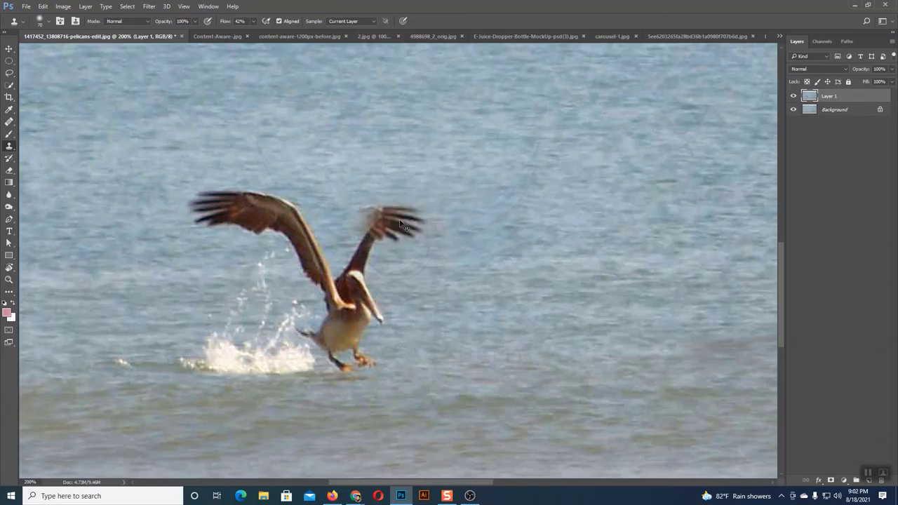
key(ctrl+z)
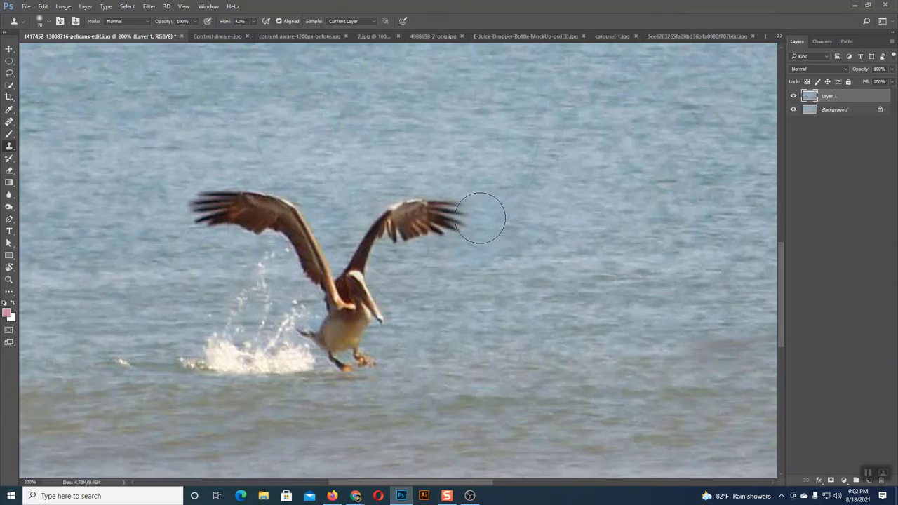
- Repaint water over the right wing tip, then undo the last clone stroke
mouse_move(466, 206)
mouse_down()
mouse_move(455, 216)
mouse_move(479, 217)
mouse_move(445, 220)
mouse_up()
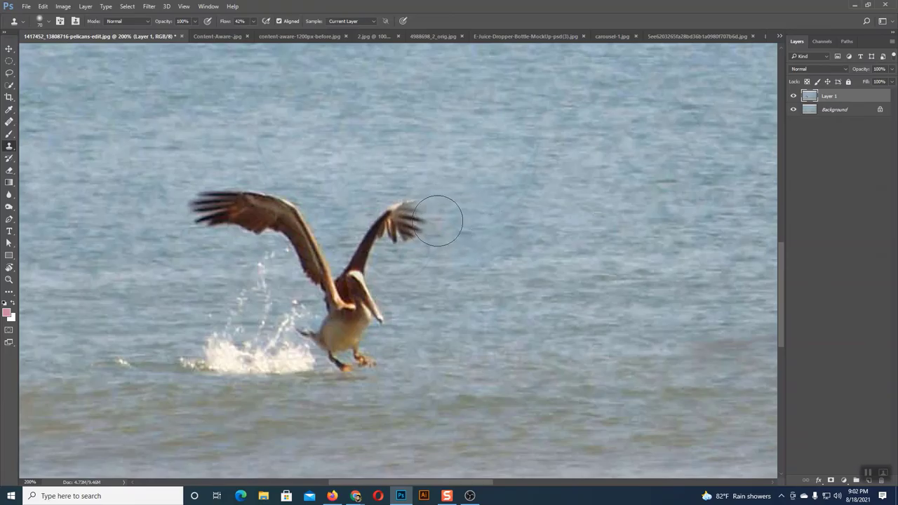
mouse_move(418, 224)
mouse_down()
mouse_move(361, 217)
mouse_move(413, 216)
mouse_move(347, 226)
mouse_move(406, 227)
mouse_up()
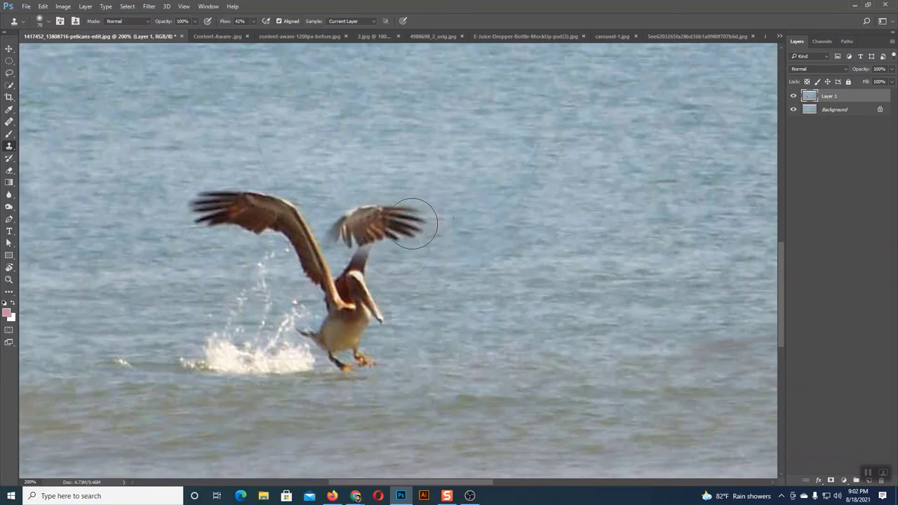
click(414, 223)
key(ctrl+z)
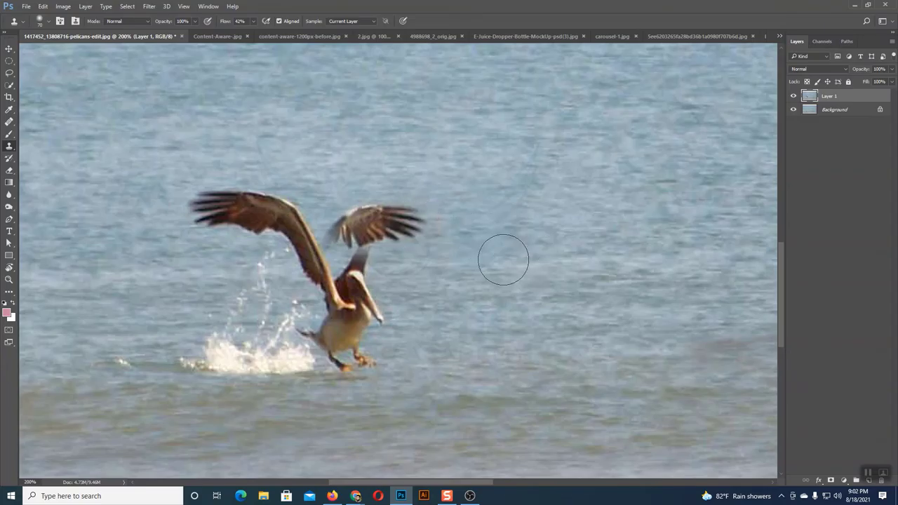
scroll(500, 225, up, 1)
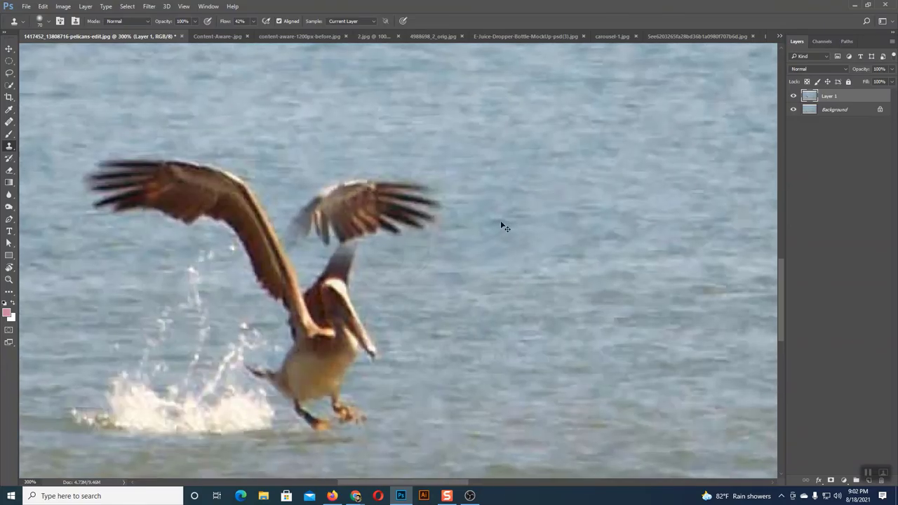
- Try several clone-water strokes over the upper wing tip, undoing the hazy results
scroll(500, 224, up, 1)
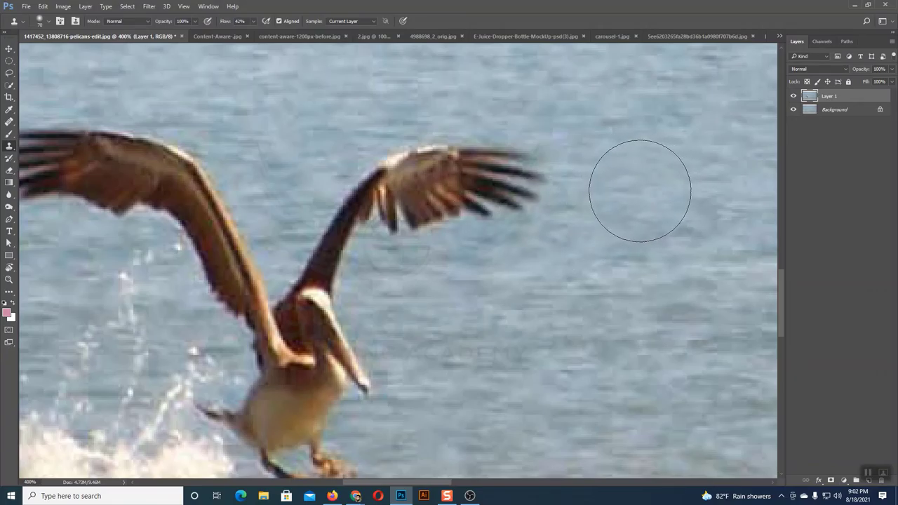
click(640, 191)
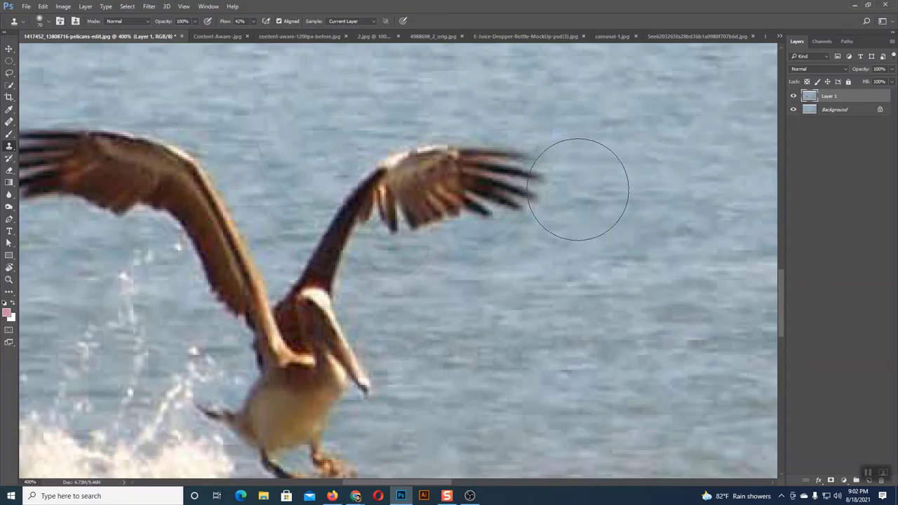
mouse_move(508, 183)
mouse_down()
mouse_move(502, 171)
mouse_move(522, 176)
mouse_move(405, 193)
mouse_move(397, 185)
mouse_move(424, 186)
mouse_move(371, 184)
mouse_move(427, 181)
mouse_move(361, 185)
mouse_move(386, 186)
mouse_move(345, 170)
mouse_move(400, 176)
mouse_up()
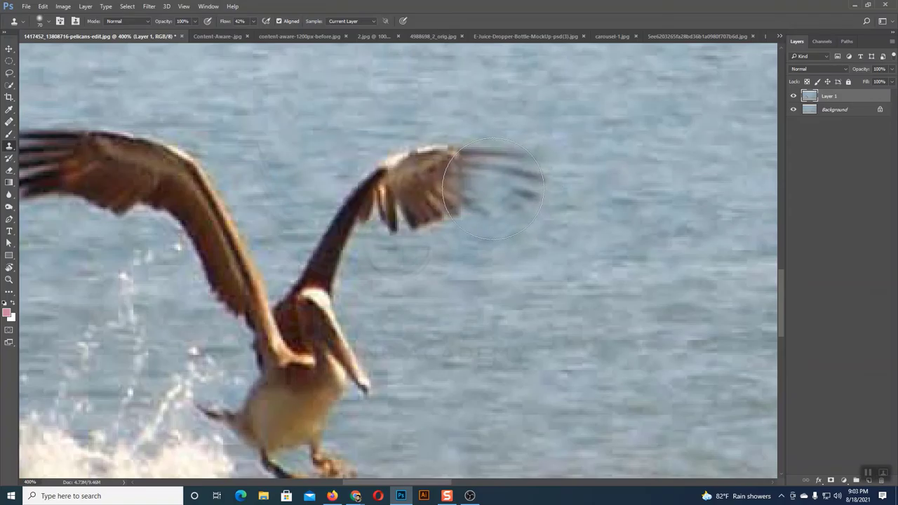
key(ctrl+z)
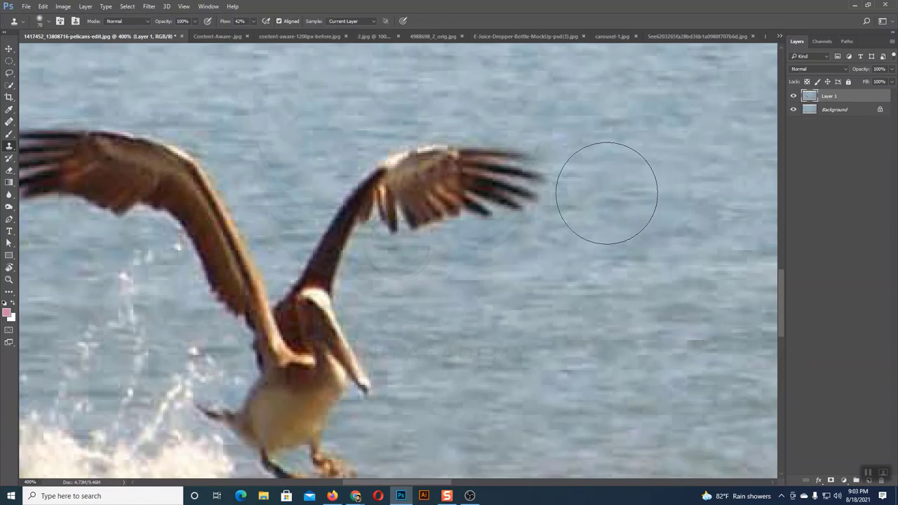
drag(435, 190, 496, 189)
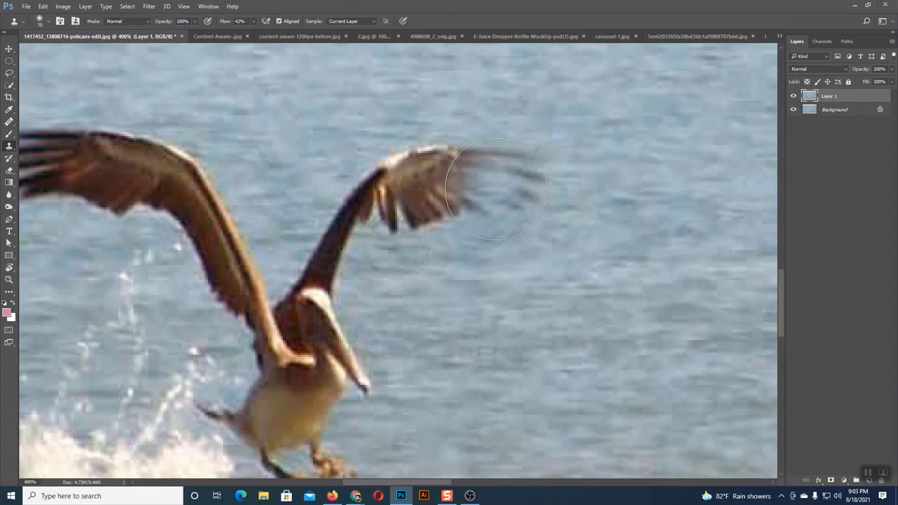
key(ctrl+z)
key(ctrl+z)
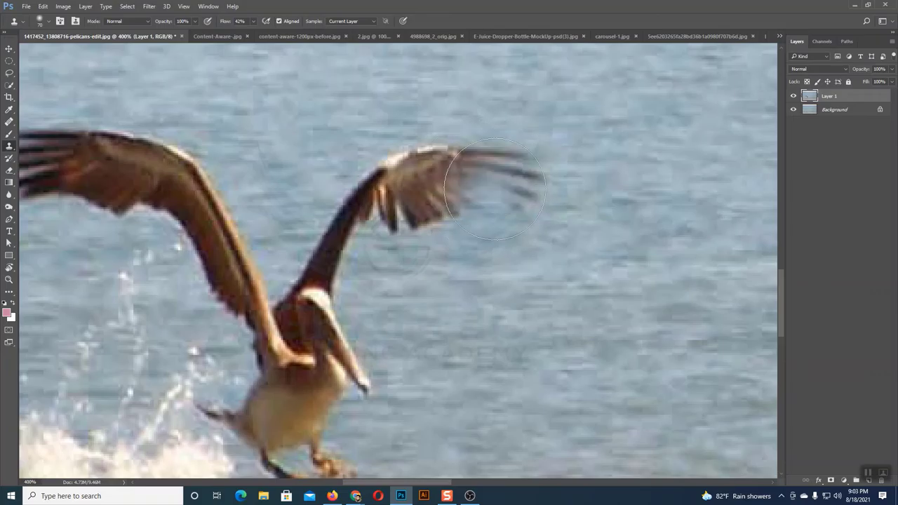
key(ctrl+z)
mouse_move(531, 186)
mouse_down()
mouse_move(479, 221)
mouse_move(485, 157)
mouse_move(472, 184)
mouse_up()
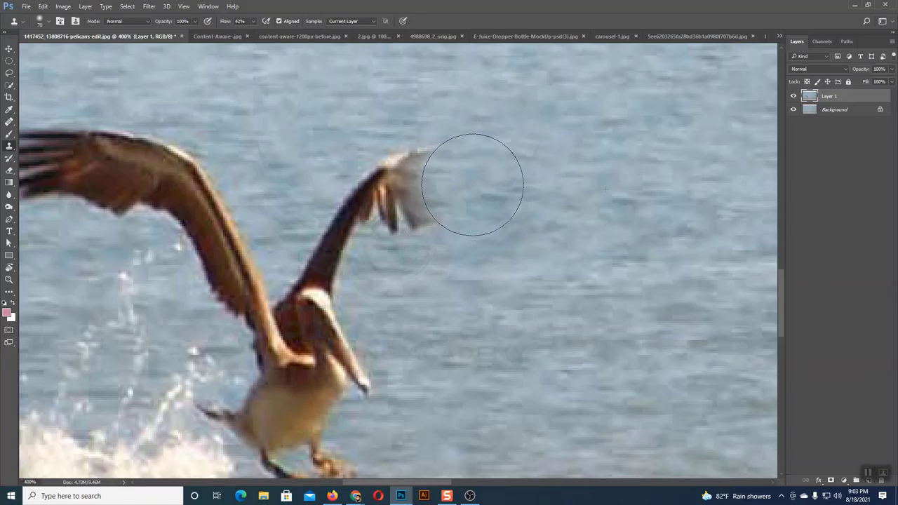
key(ctrl+z)
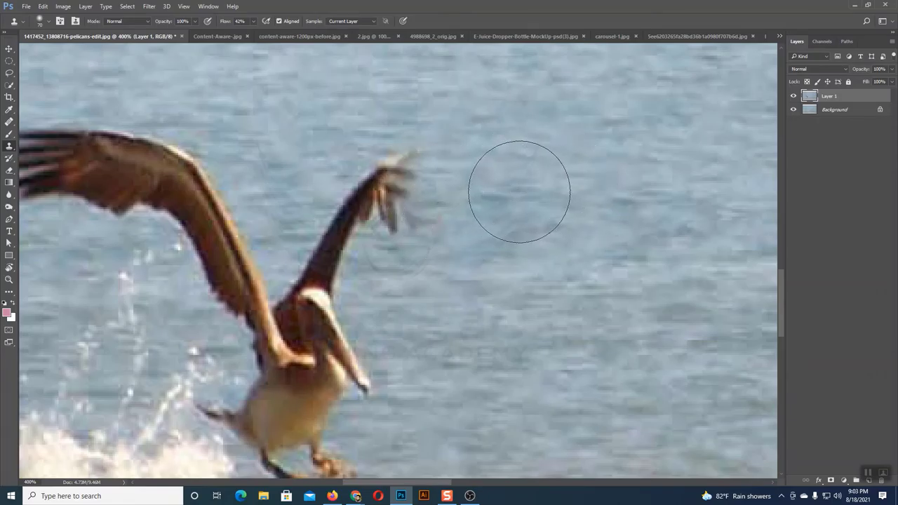
- Clone water over the upper wing, head, beak and left wing tips, then set Flow to 100%
alt+click(517, 191)
mouse_move(442, 171)
mouse_down()
mouse_move(398, 176)
mouse_move(391, 208)
mouse_move(361, 205)
mouse_move(353, 250)
mouse_move(377, 224)
mouse_up()
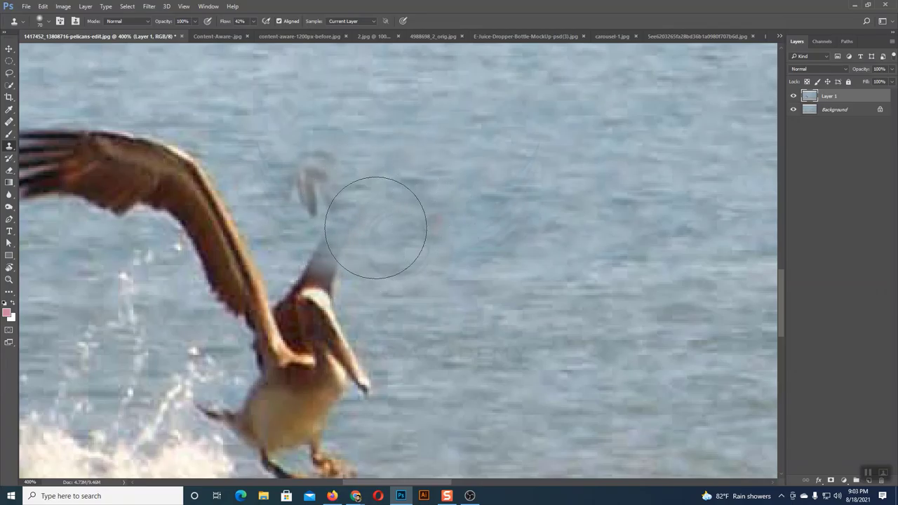
drag(310, 184, 319, 169)
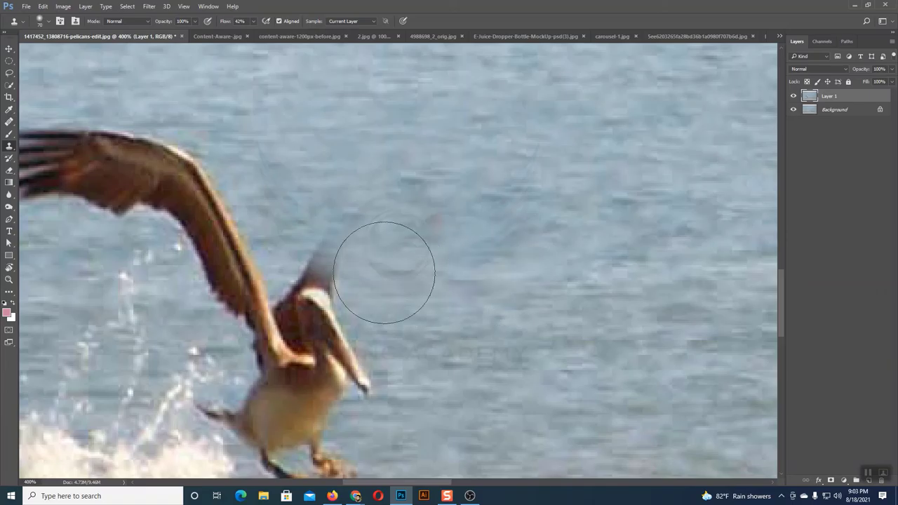
mouse_move(383, 280)
mouse_down()
mouse_move(367, 311)
mouse_move(395, 341)
mouse_move(376, 365)
mouse_up()
drag(501, 357, 728, 361)
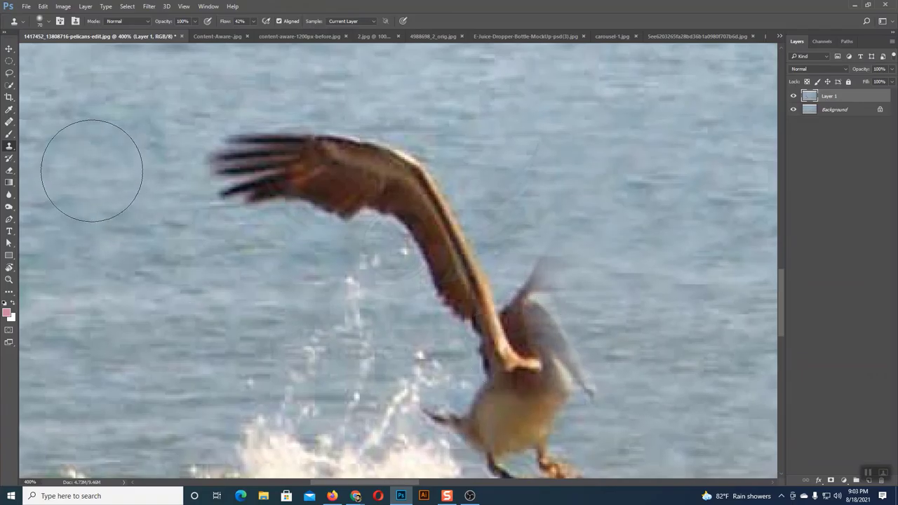
mouse_move(319, 172)
mouse_down()
mouse_move(236, 164)
mouse_move(280, 170)
mouse_move(253, 176)
mouse_up()
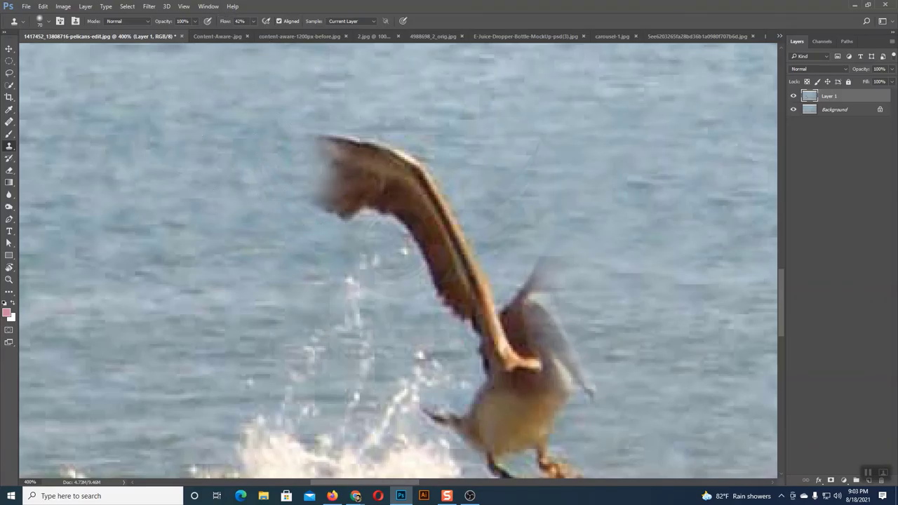
click(253, 21)
text(100)
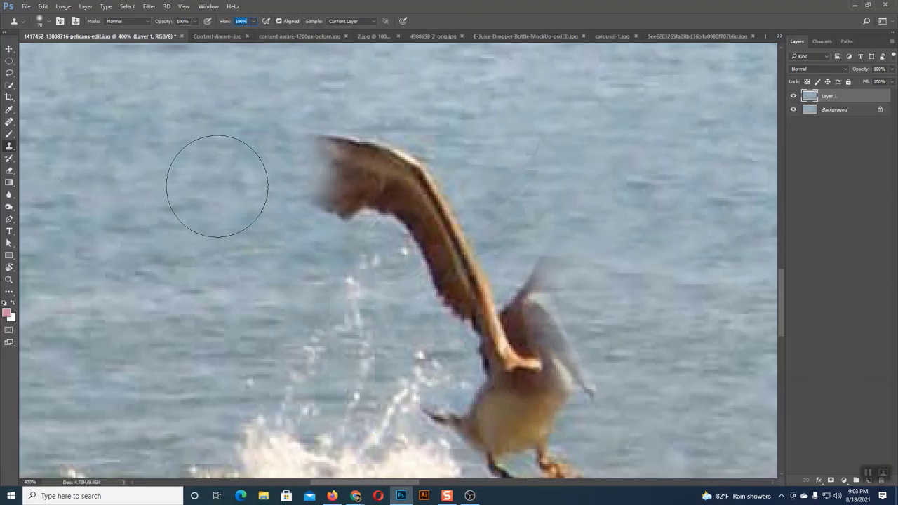
- Paint cloned water down the pelican's left wing tip
mouse_move(252, 216)
mouse_down()
mouse_move(311, 221)
mouse_move(275, 180)
mouse_move(290, 144)
mouse_move(317, 185)
mouse_up()
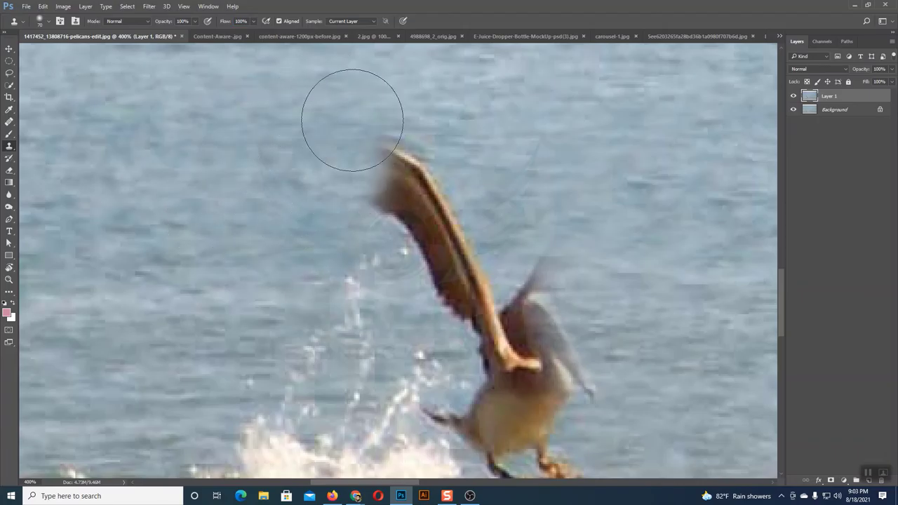
scroll(353, 117, up, 2)
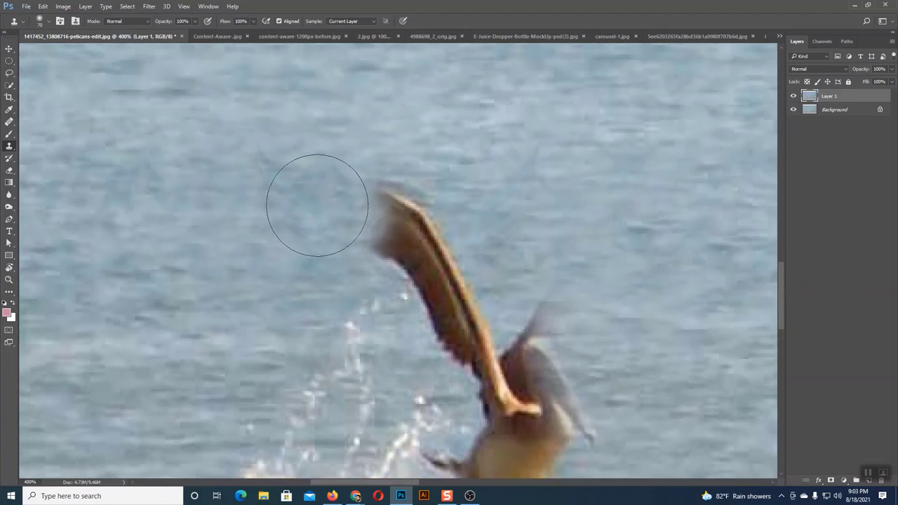
mouse_move(316, 206)
mouse_down()
mouse_move(373, 210)
mouse_move(371, 240)
mouse_move(395, 227)
mouse_move(393, 207)
mouse_move(372, 261)
mouse_up()
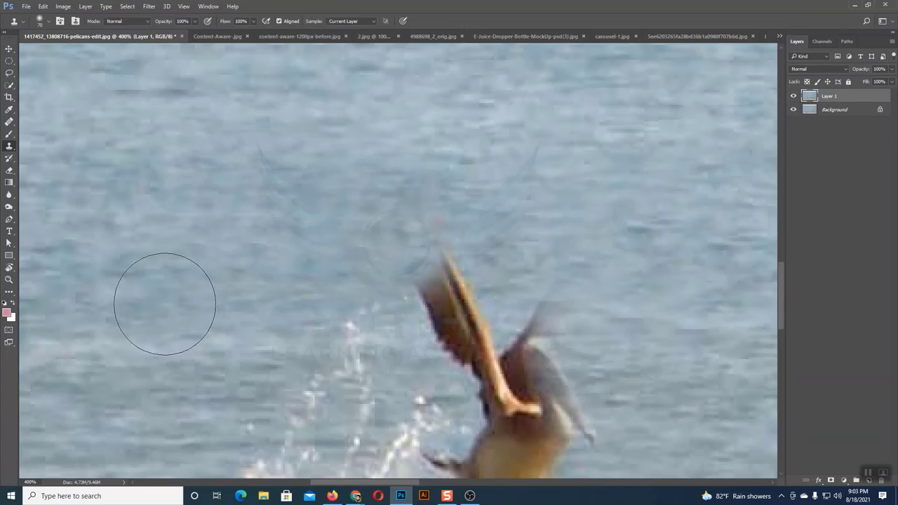
mouse_move(332, 201)
mouse_down()
mouse_move(426, 225)
mouse_move(433, 277)
mouse_up()
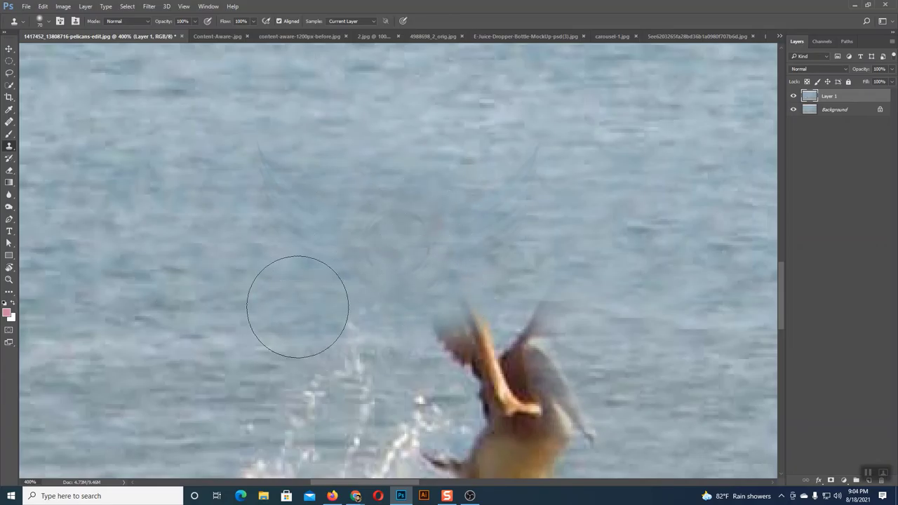
scroll(298, 307, down, 2)
scroll(274, 250, down, 2)
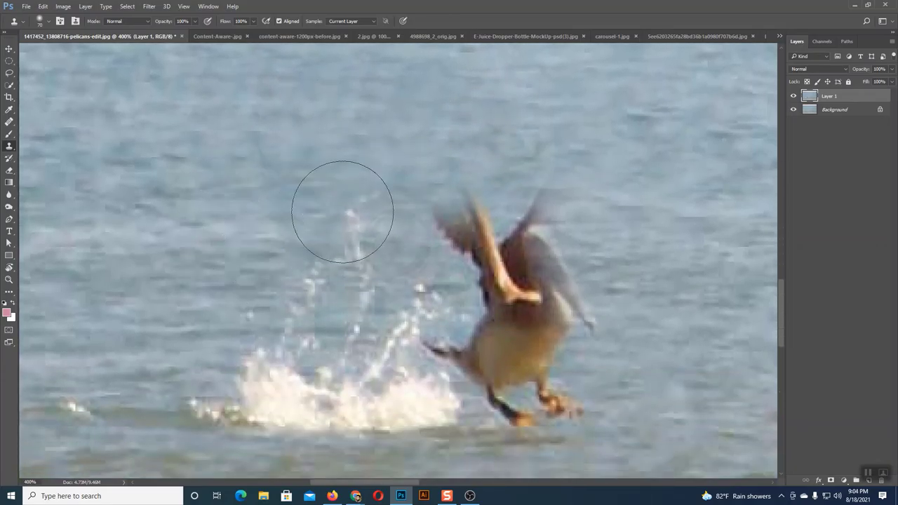
- Clone water over the vertical splash streak and the small splash
drag(343, 212, 381, 213)
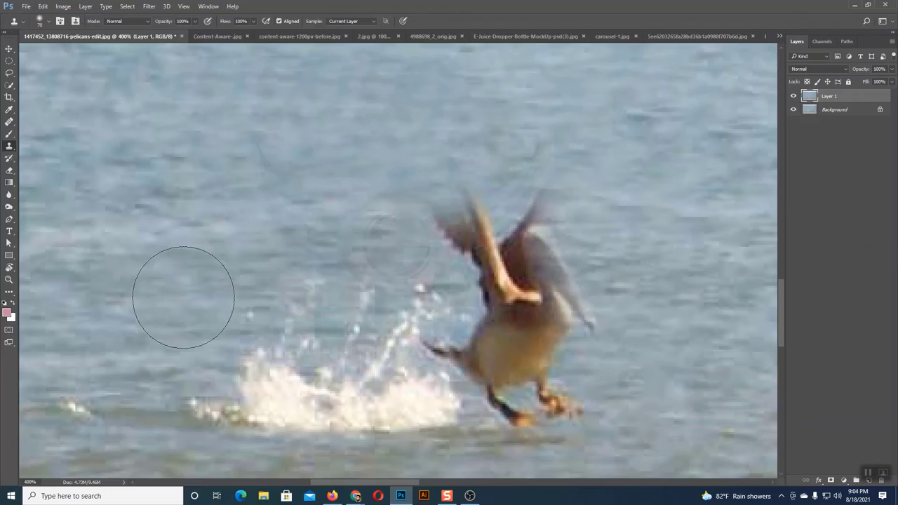
mouse_move(251, 305)
mouse_down()
mouse_move(287, 315)
mouse_move(351, 311)
mouse_up()
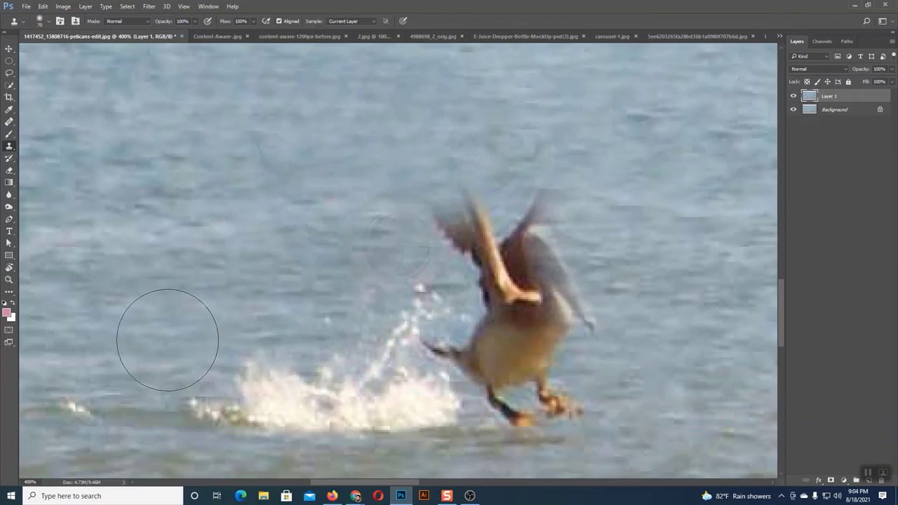
scroll(165, 333, down, 1)
scroll(165, 334, left, 3)
scroll(211, 295, down, 1)
scroll(211, 295, left, 1)
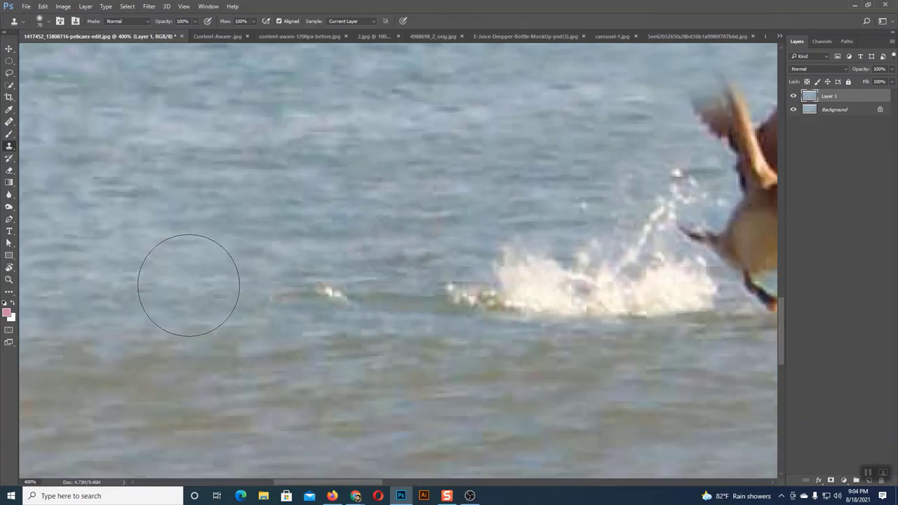
alt+click(188, 285)
drag(321, 297, 437, 299)
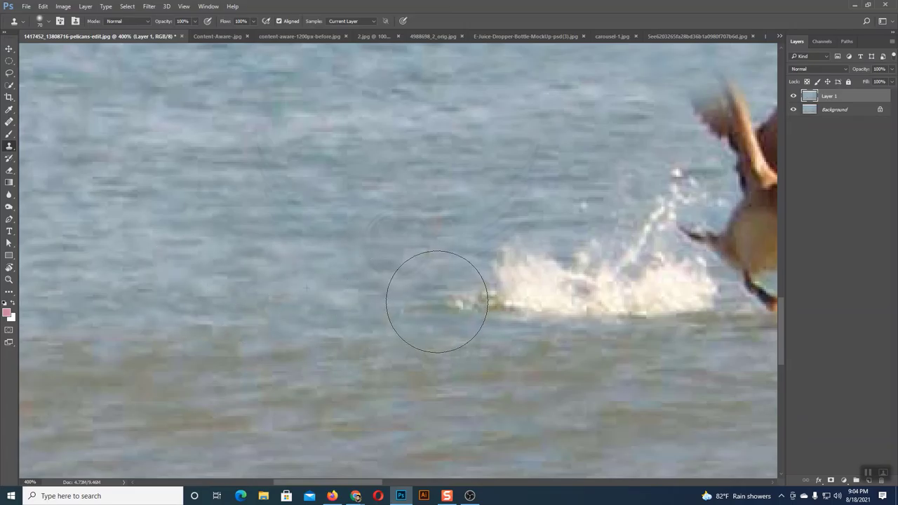
mouse_move(487, 311)
mouse_down()
mouse_move(507, 301)
mouse_move(470, 326)
mouse_up()
scroll(433, 363, right, 1)
scroll(433, 363, right, 2)
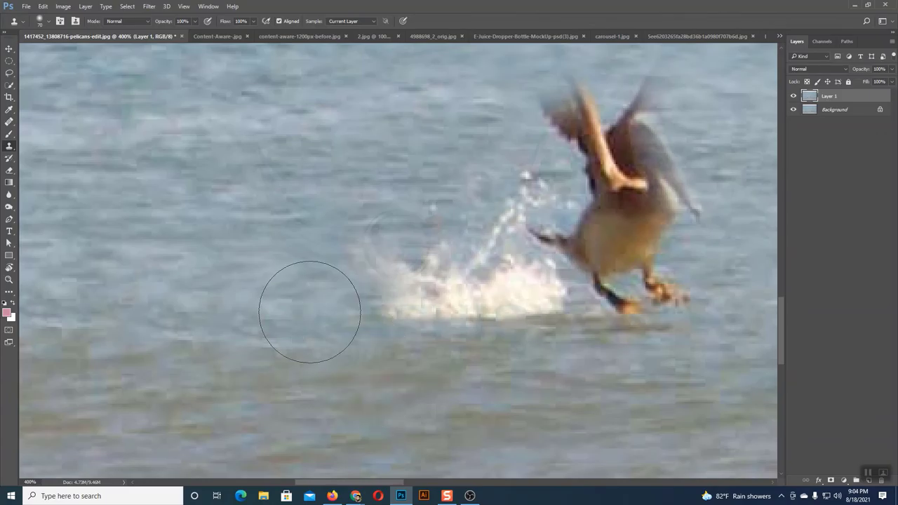
mouse_move(327, 294)
mouse_down()
mouse_move(383, 276)
mouse_move(397, 301)
mouse_up()
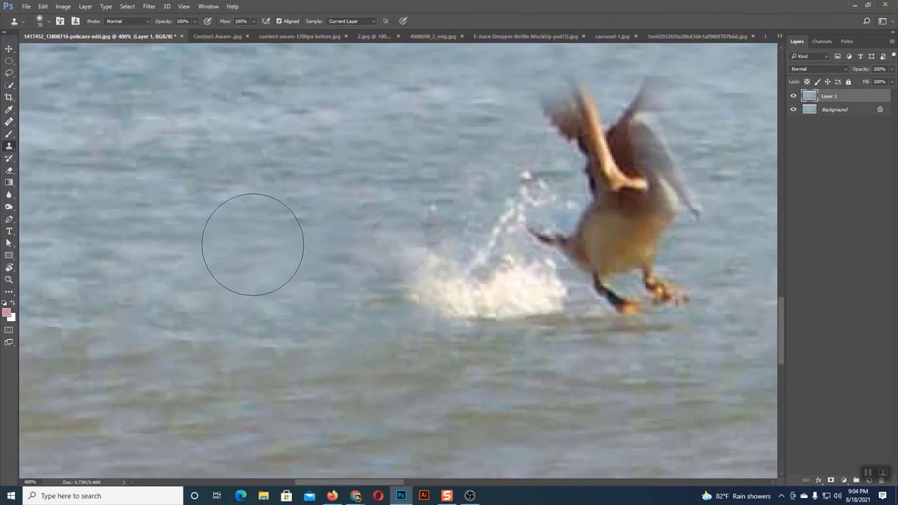
- Shrink the brush, resample water, and clone over the splash's left part and spray
key(bracketleft)
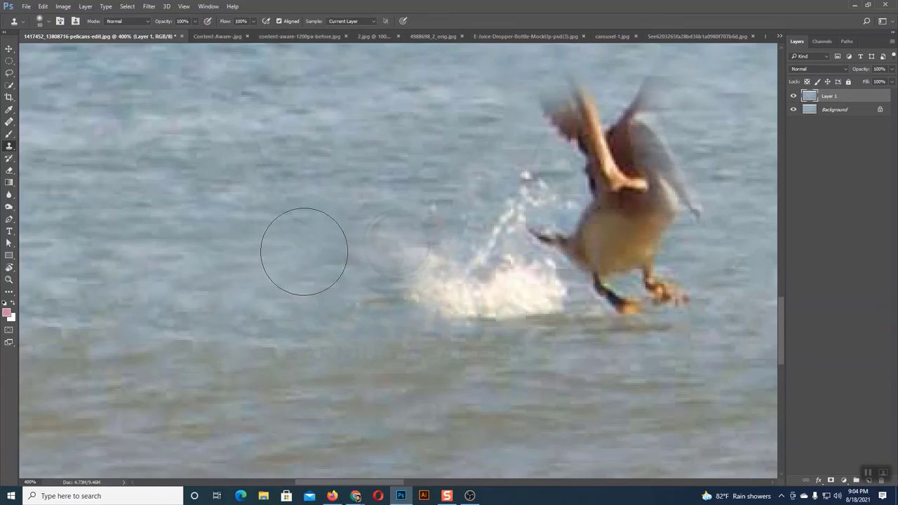
key(bracketleft)
mouse_move(397, 265)
mouse_down()
mouse_move(393, 297)
mouse_move(445, 304)
mouse_move(407, 355)
mouse_move(359, 319)
mouse_up()
scroll(359, 319, up, 2)
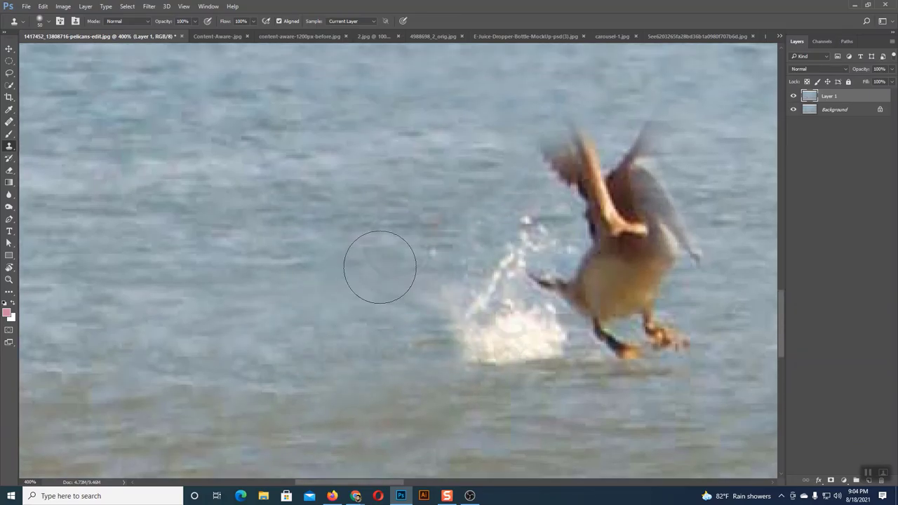
alt+click(374, 251)
click(523, 237)
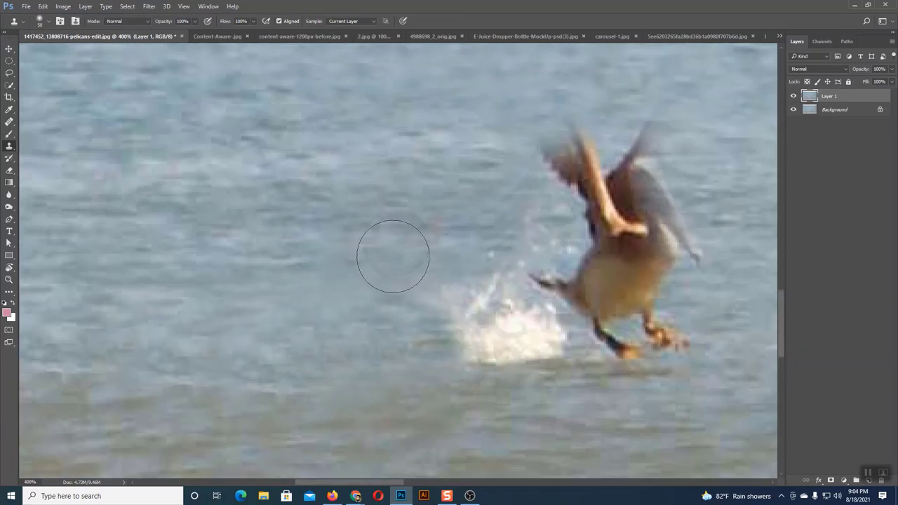
mouse_move(375, 300)
mouse_down()
mouse_move(459, 306)
mouse_move(465, 382)
mouse_up()
drag(389, 414, 133, 359)
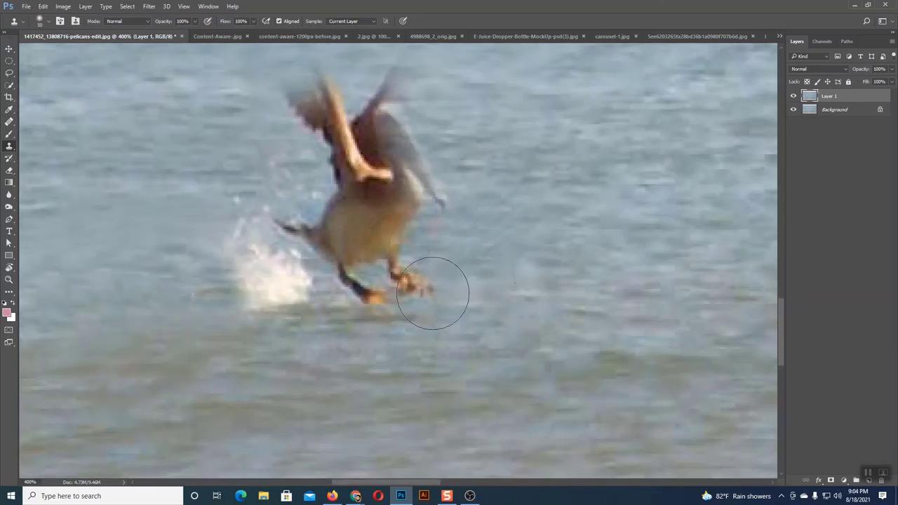
- Paint water over the pelican's right foot, remaining wing and faint white streak
mouse_move(431, 291)
mouse_down()
mouse_move(416, 100)
mouse_move(401, 100)
mouse_move(407, 208)
mouse_move(393, 315)
mouse_up()
scroll(470, 334, up, 1)
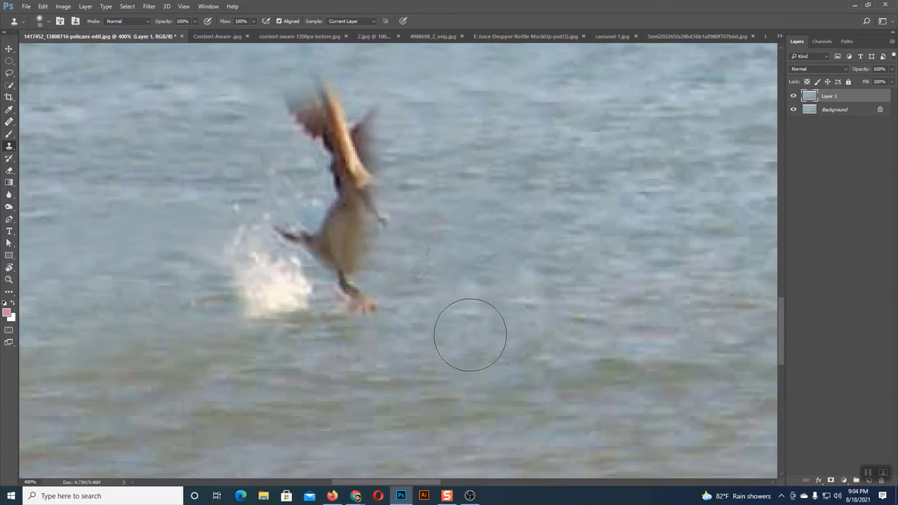
scroll(470, 332, up, 2)
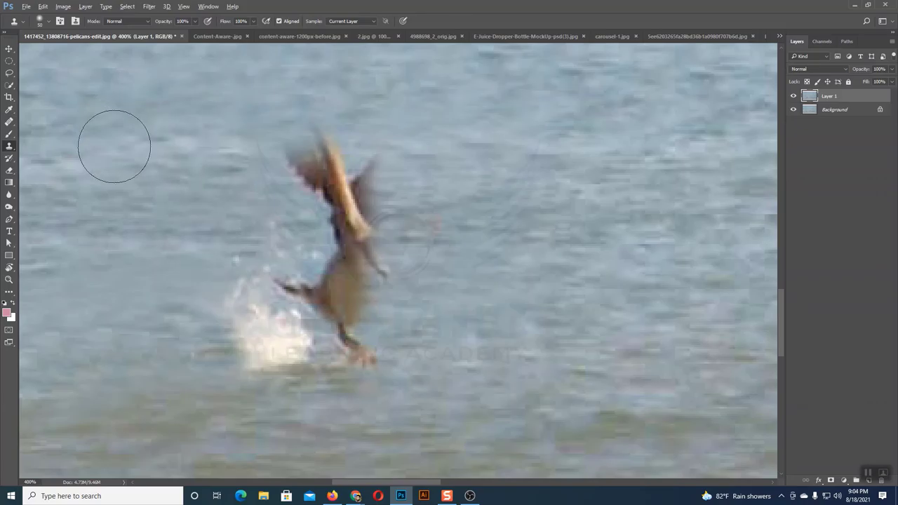
mouse_move(271, 141)
mouse_down()
mouse_move(254, 275)
mouse_move(261, 367)
mouse_move(281, 311)
mouse_move(286, 116)
mouse_move(290, 301)
mouse_move(311, 367)
mouse_move(324, 161)
mouse_move(350, 249)
mouse_move(353, 375)
mouse_move(372, 214)
mouse_move(383, 386)
mouse_up()
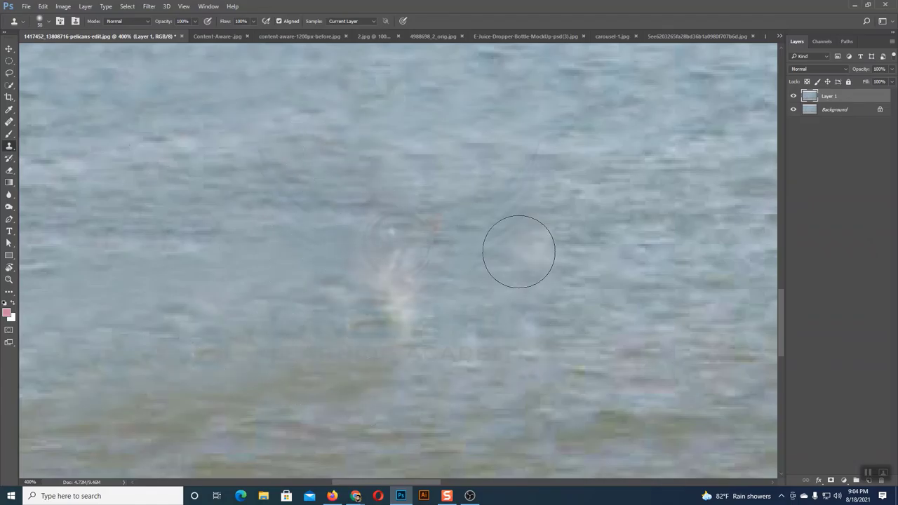
mouse_move(407, 206)
mouse_down()
mouse_move(400, 333)
mouse_move(341, 327)
mouse_move(231, 355)
mouse_up()
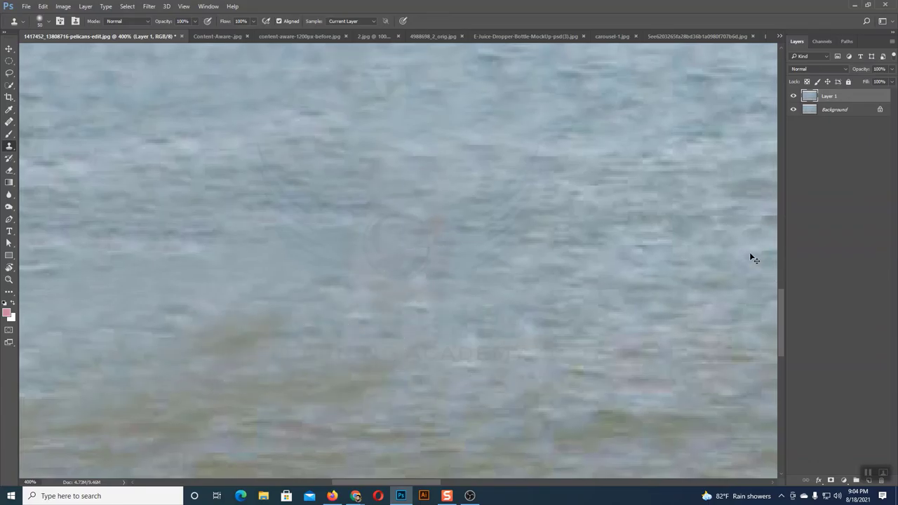
scroll(750, 254, down, 3)
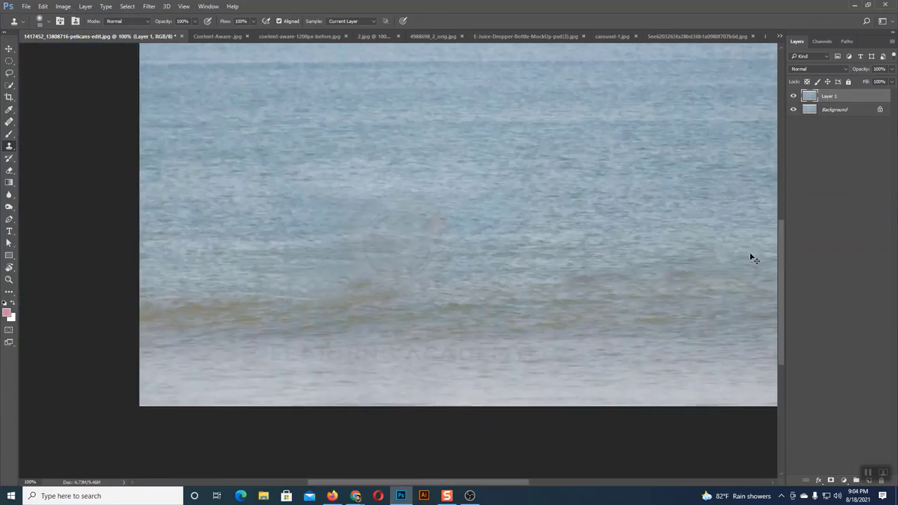
scroll(750, 252, up, 2)
scroll(749, 252, down, 2)
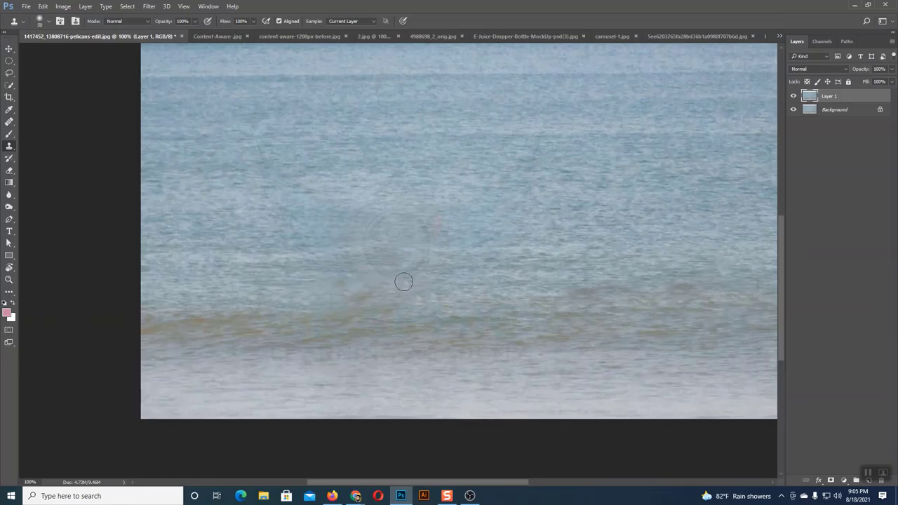
click(793, 96)
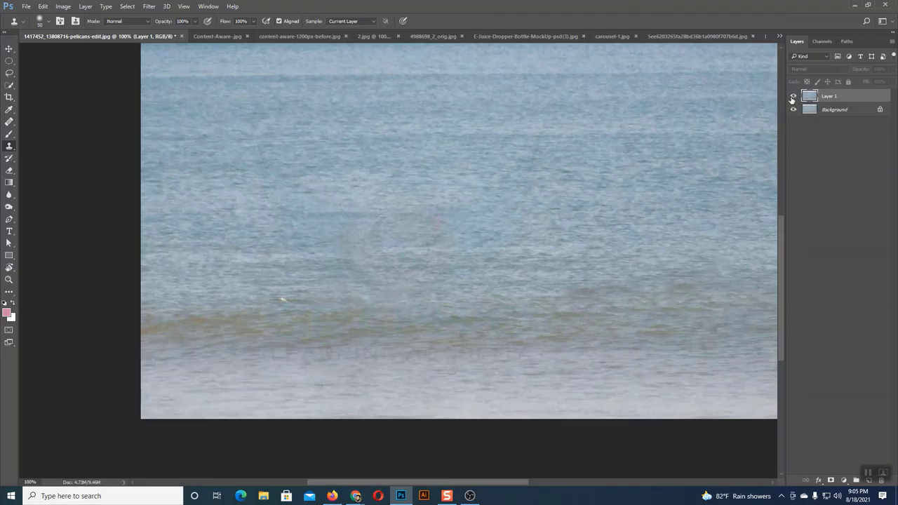
click(793, 97)
click(794, 98)
click(793, 98)
key(ctrl+plus)
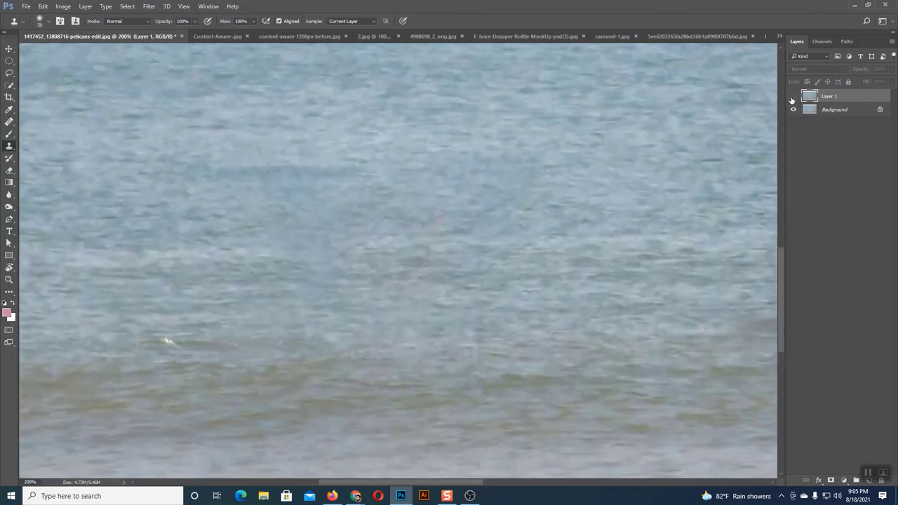
click(834, 109)
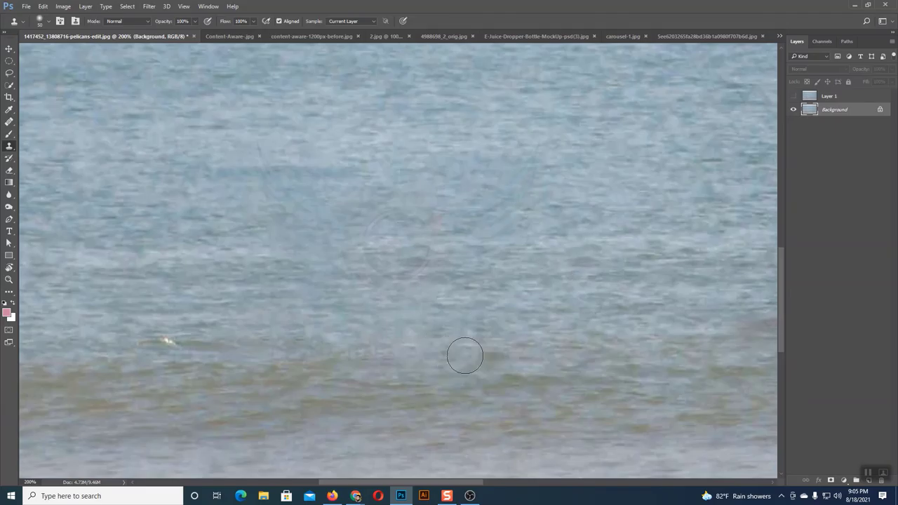
- Fit the pelican photo to the window and switch to content-aware-1200px-before.jpg
alt+click(528, 361)
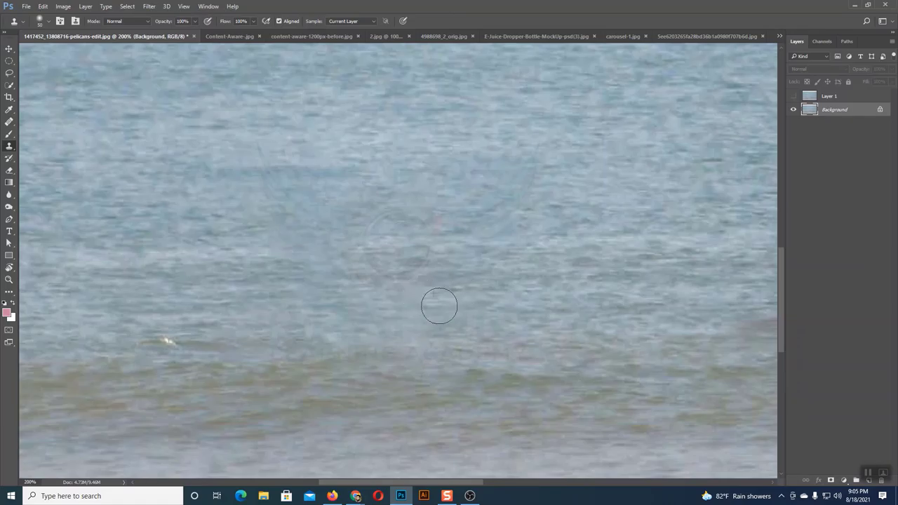
scroll(630, 363, up, 1)
key(ctrl+0)
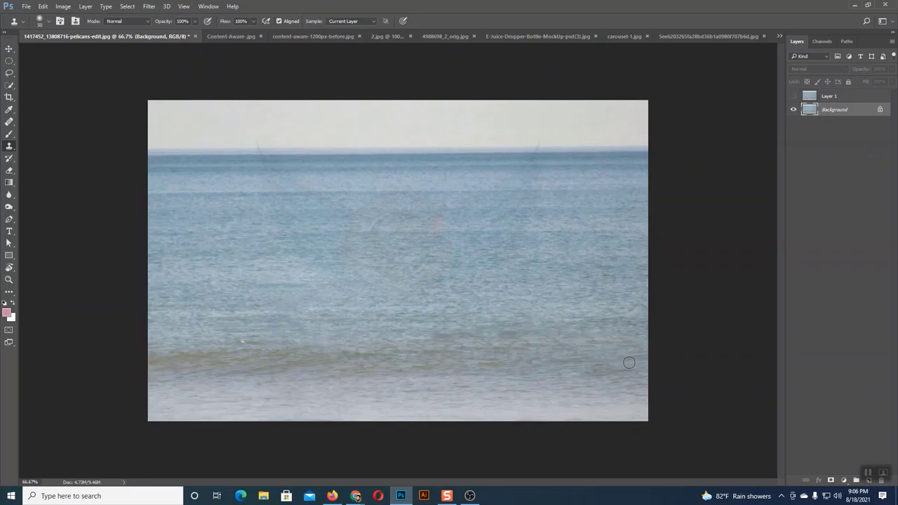
click(310, 35)
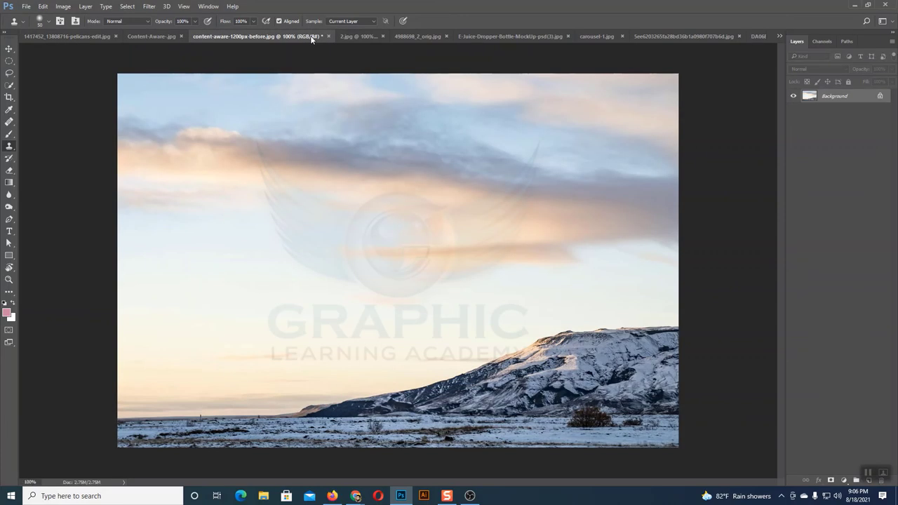
- Open Content-Aware.jpg, centre the dog, hide Layer 1, select Background and zoom to 300%
click(165, 35)
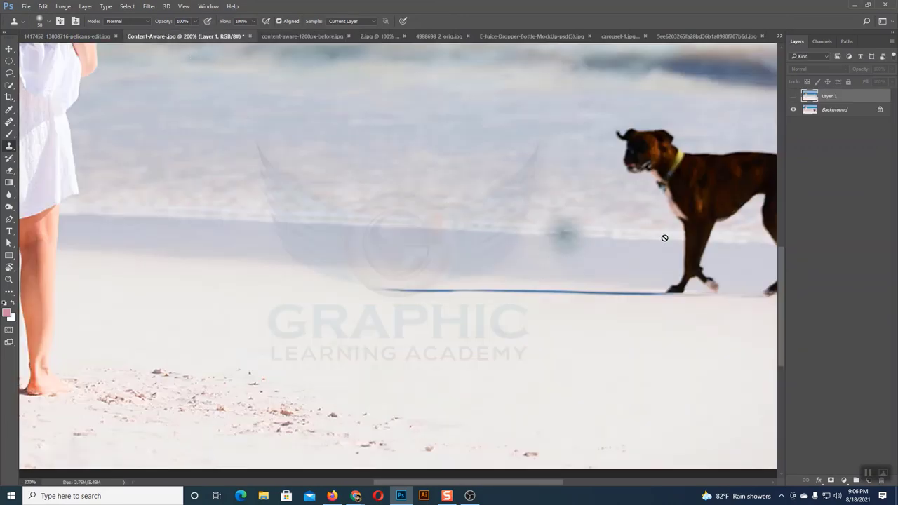
drag(680, 211, 335, 302)
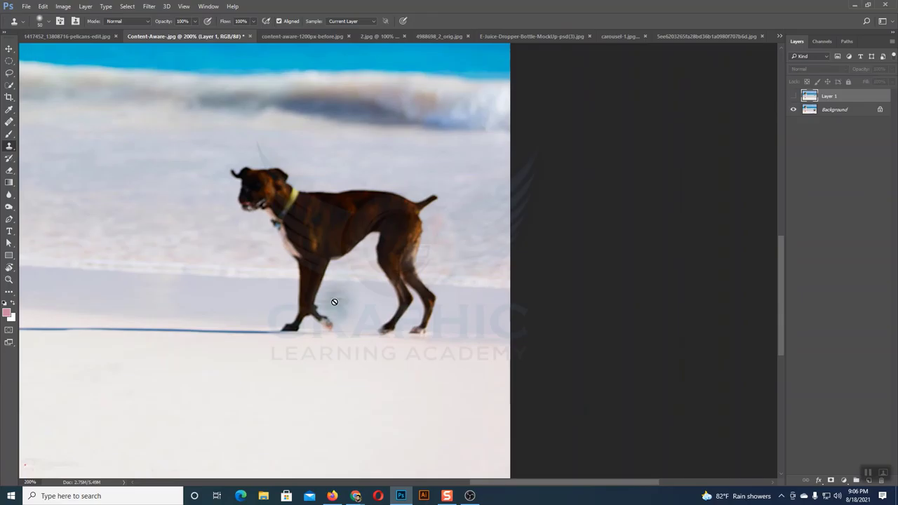
drag(355, 257, 517, 234)
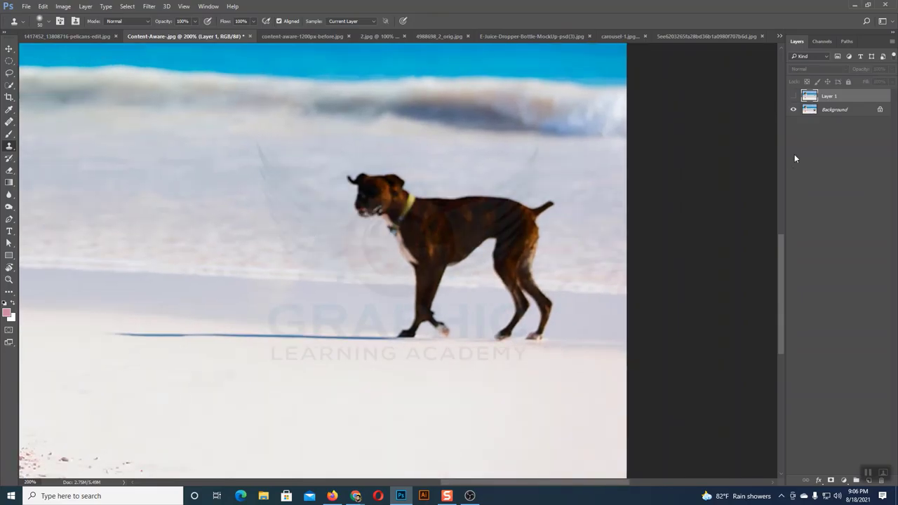
click(794, 98)
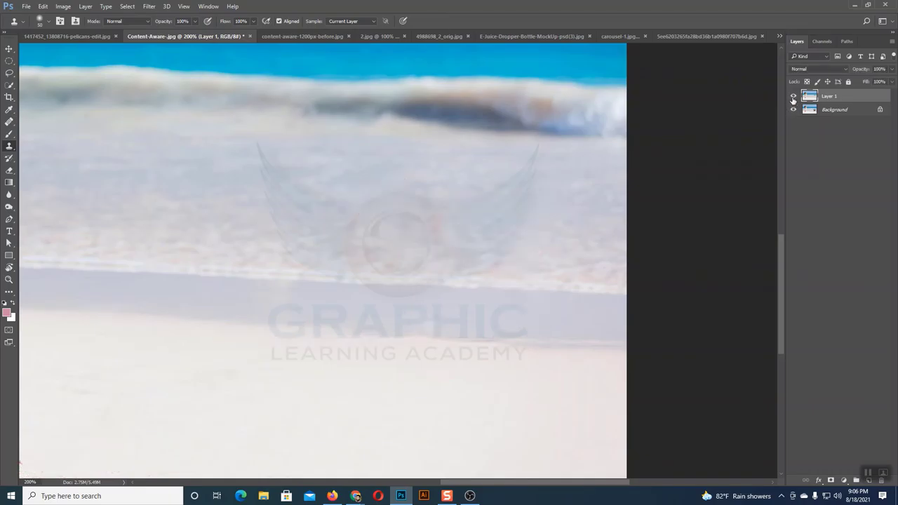
click(794, 97)
click(826, 111)
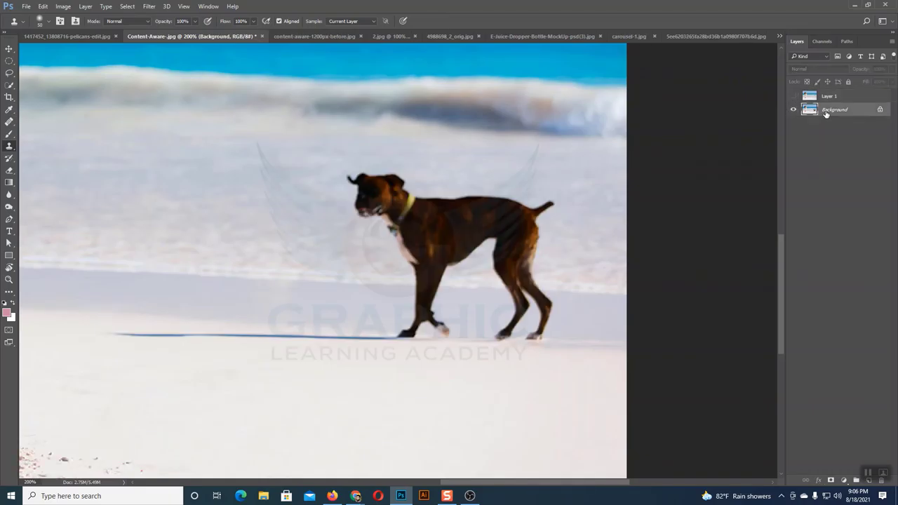
key(ctrl+plus)
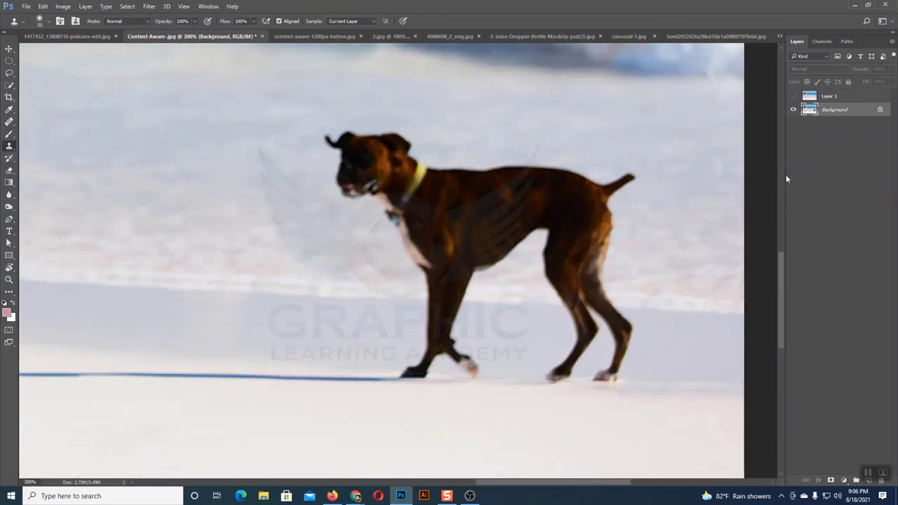
- Resize the brush and clone sand over the dog's tail, rear edge and hind leg
scroll(381, 260, right, 2)
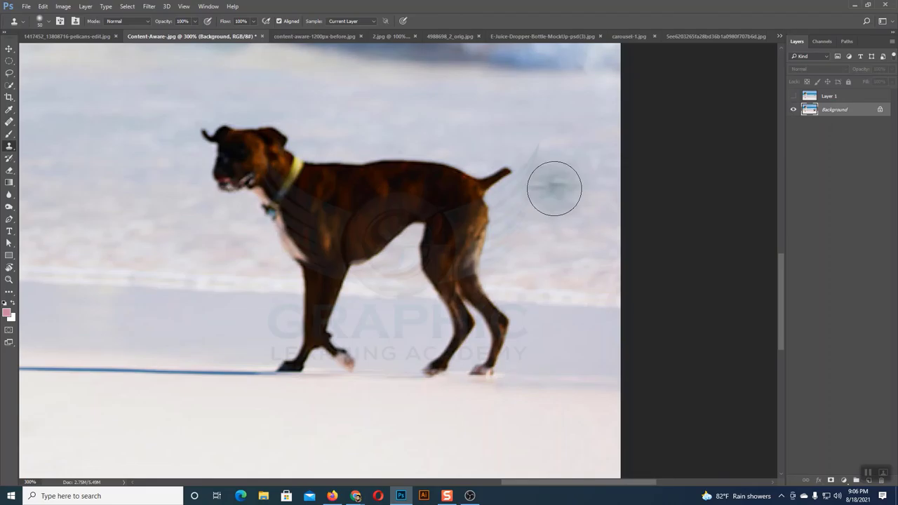
key(bracketleft)
key(bracketleft)
key(bracketleft)
key(bracketleft)
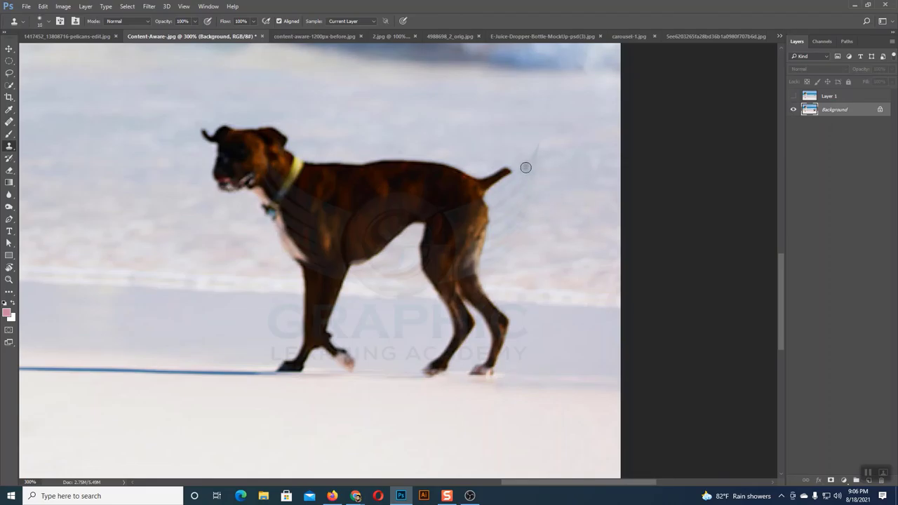
key(bracketright)
key(bracketright)
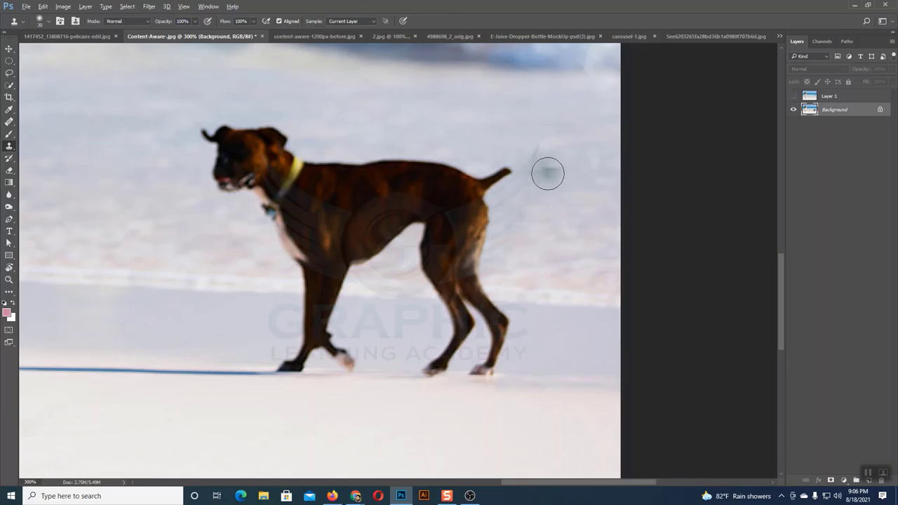
drag(514, 174, 501, 194)
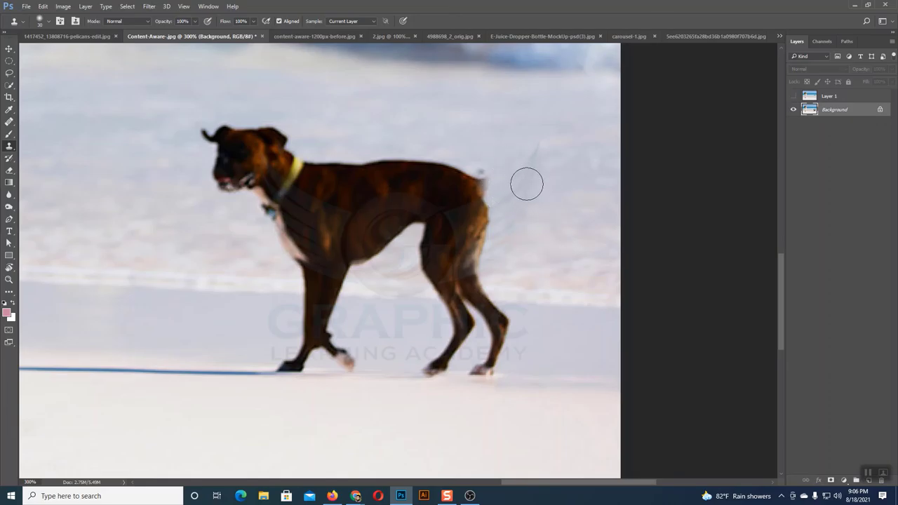
mouse_move(507, 182)
mouse_down()
mouse_move(504, 320)
mouse_move(499, 171)
mouse_move(519, 181)
mouse_move(481, 175)
mouse_move(495, 301)
mouse_move(490, 374)
mouse_move(475, 150)
mouse_move(492, 175)
mouse_move(469, 165)
mouse_move(471, 377)
mouse_move(474, 164)
mouse_up()
alt+click(494, 178)
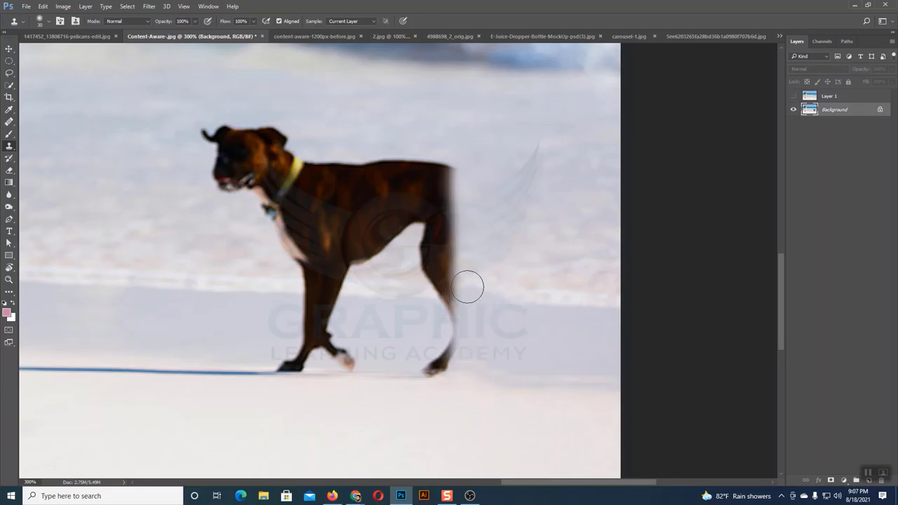
key(ctrl+shift+z)
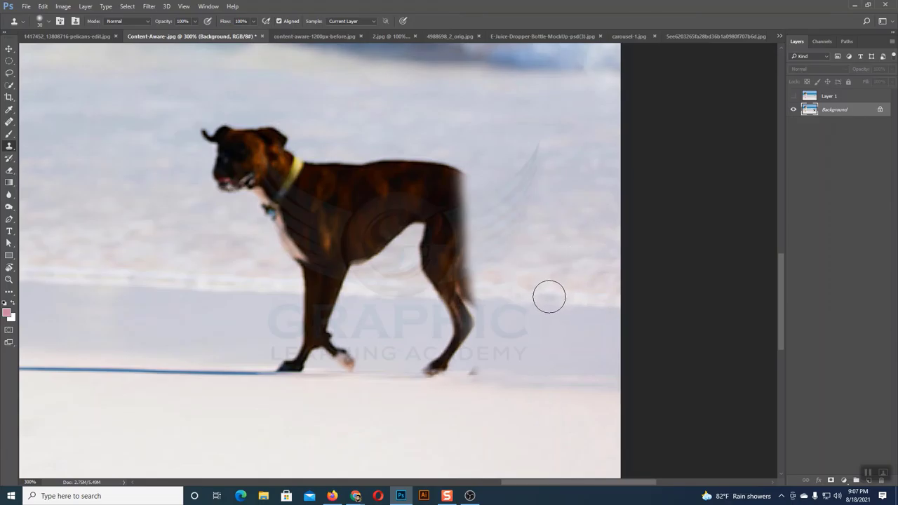
mouse_move(549, 296)
mouse_down()
mouse_move(438, 297)
mouse_move(471, 267)
mouse_move(473, 168)
mouse_move(426, 186)
mouse_move(459, 267)
mouse_move(473, 263)
mouse_up()
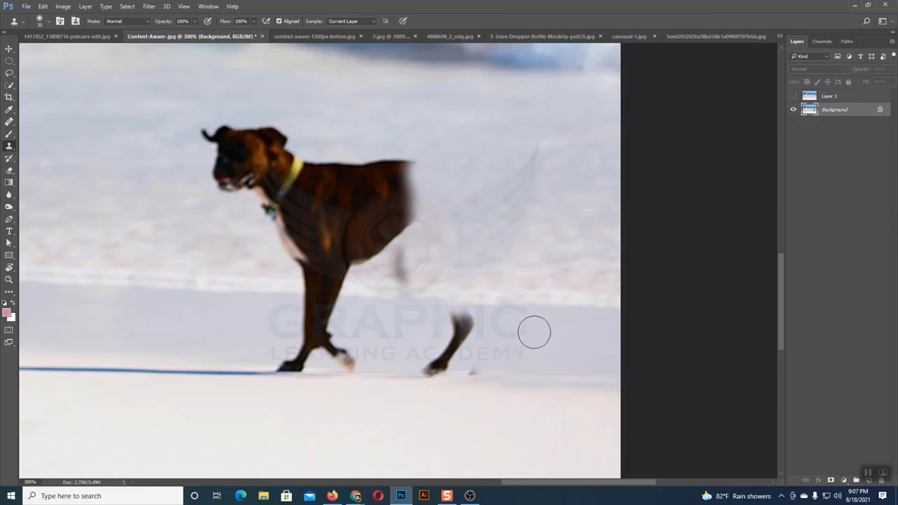
mouse_move(489, 325)
mouse_down()
mouse_move(444, 321)
mouse_move(471, 329)
mouse_move(475, 345)
mouse_move(467, 361)
mouse_move(433, 367)
mouse_move(483, 372)
mouse_up()
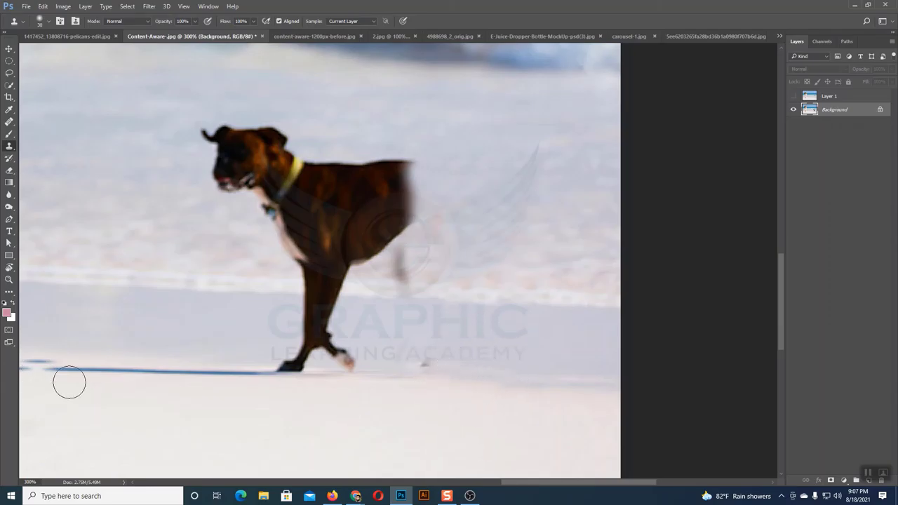
- Clone sand over the blue shadow line from the left edge up to the dog's paw
drag(350, 412, 437, 407)
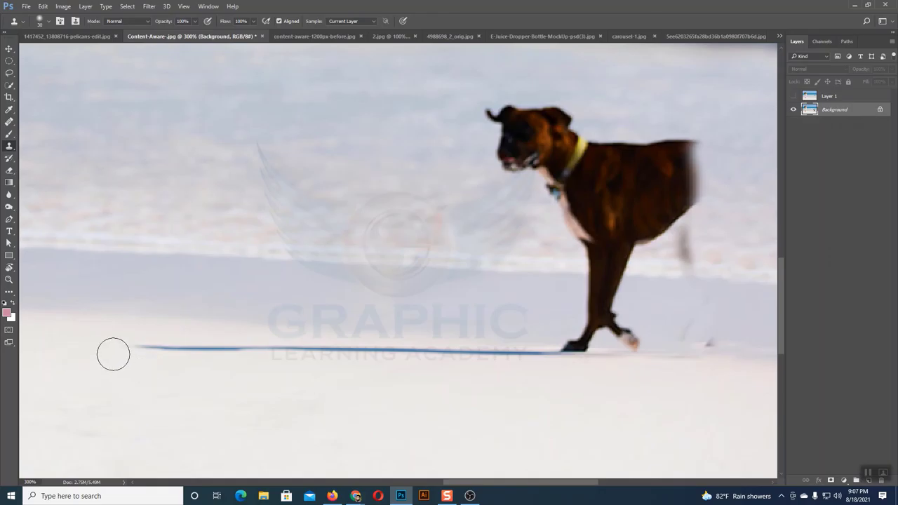
drag(113, 355, 451, 355)
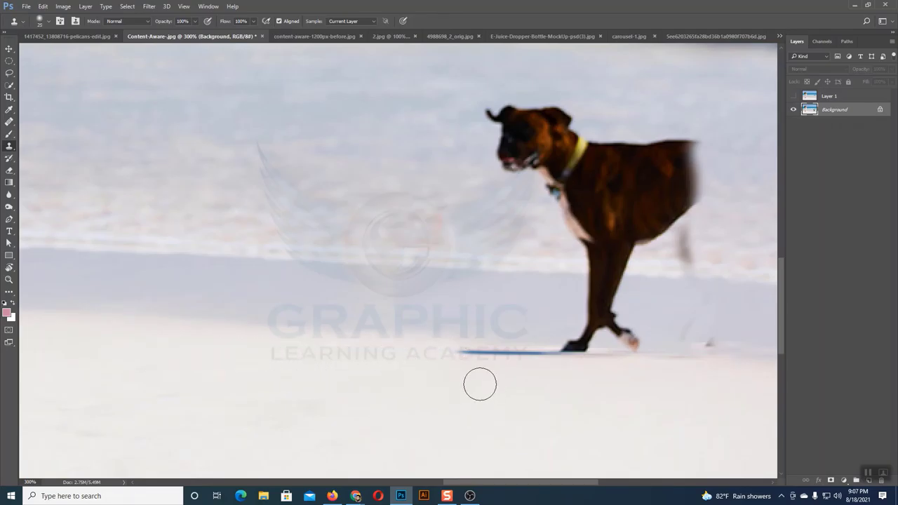
drag(452, 355, 584, 358)
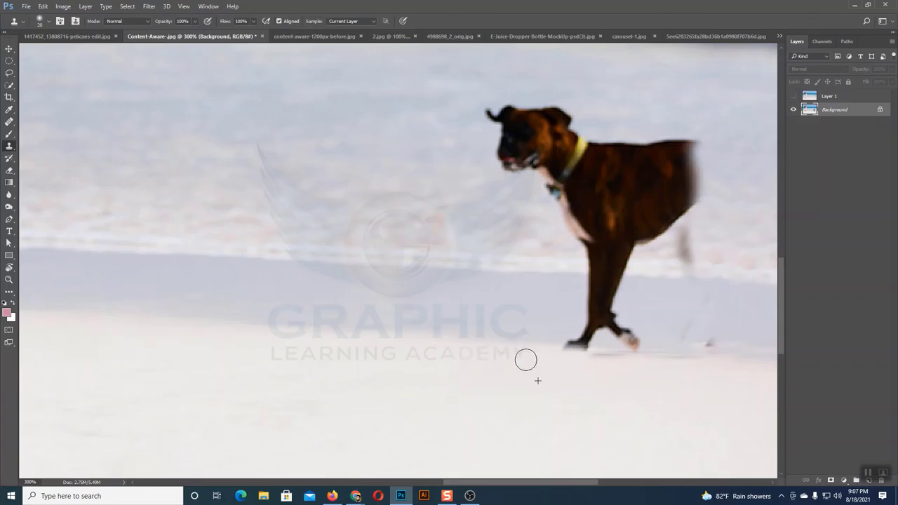
drag(454, 373, 342, 472)
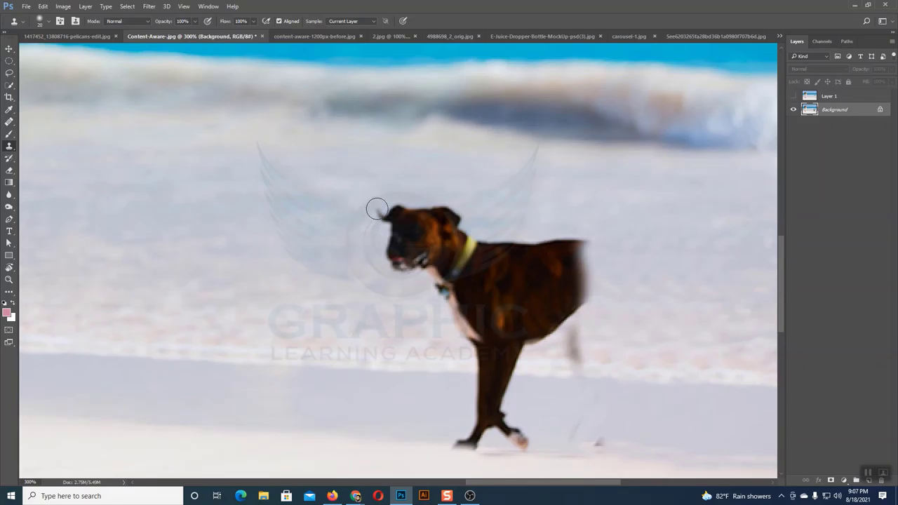
- Clone sand and background over the dog's head and neck edge
drag(377, 203, 385, 212)
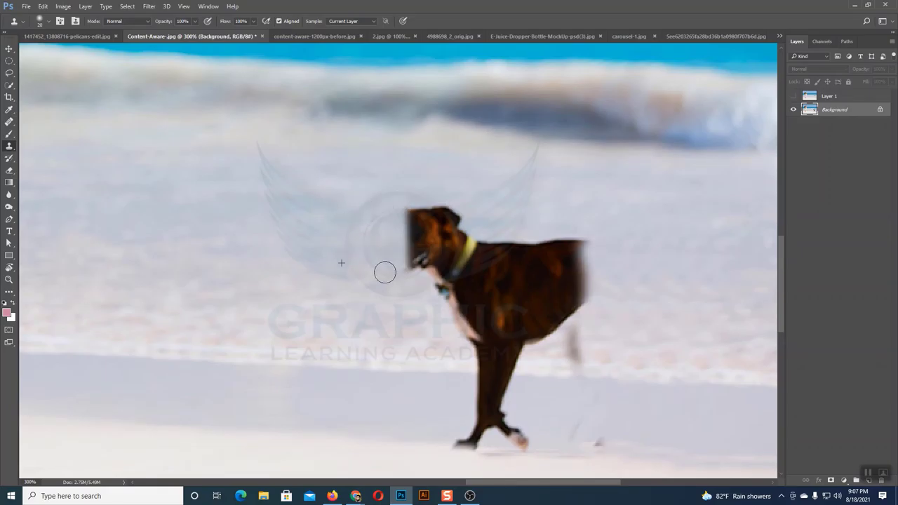
drag(385, 213, 403, 273)
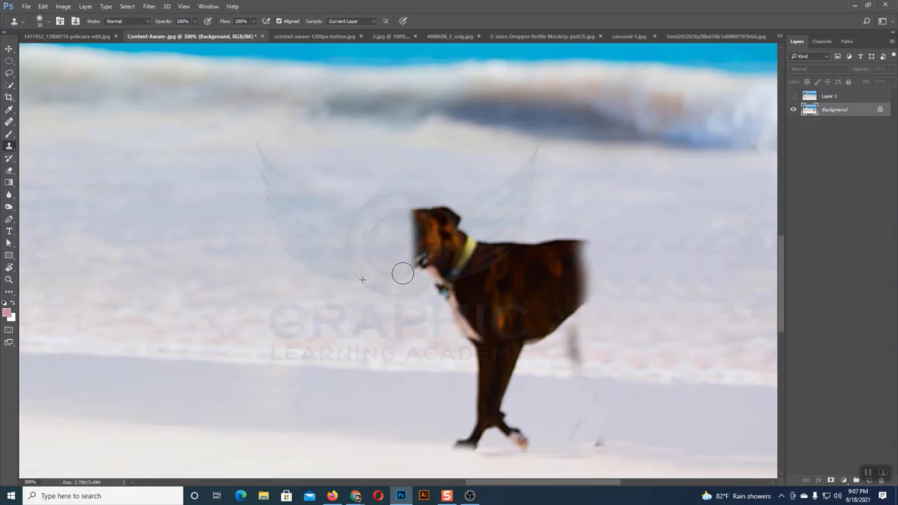
mouse_move(408, 208)
mouse_down()
mouse_move(417, 262)
mouse_move(405, 233)
mouse_move(425, 287)
mouse_move(431, 243)
mouse_move(440, 279)
mouse_move(449, 201)
mouse_move(445, 311)
mouse_up()
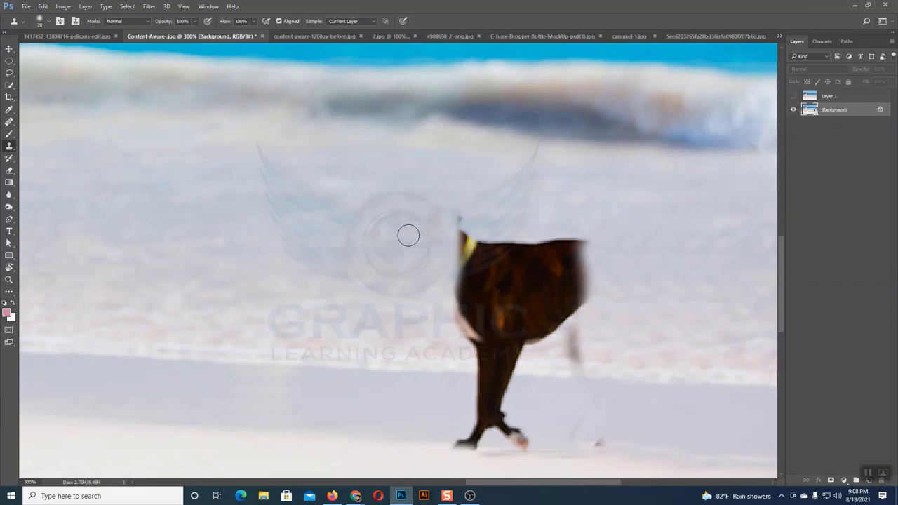
mouse_move(449, 212)
mouse_down()
mouse_move(457, 337)
mouse_move(465, 212)
mouse_move(472, 345)
mouse_up()
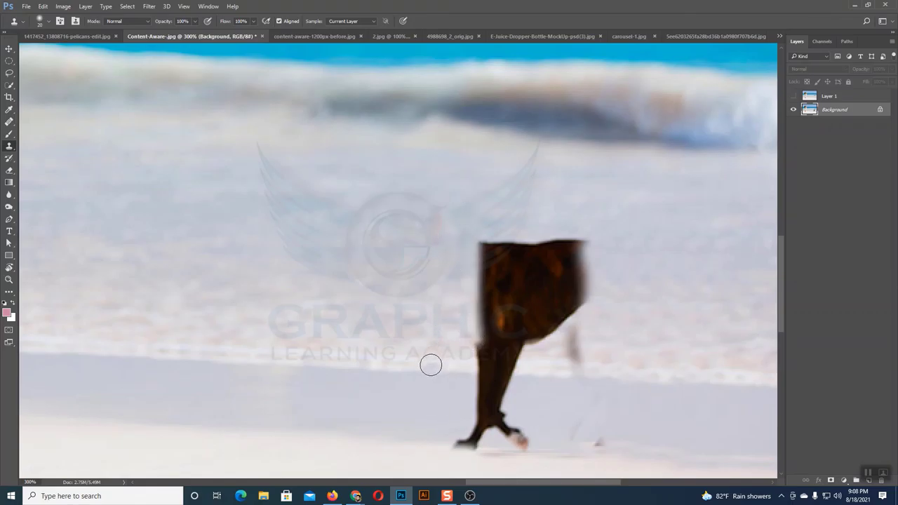
- Paint sand over the dog's lower leg and foot, leaving a thin dark sliver
drag(470, 364, 516, 367)
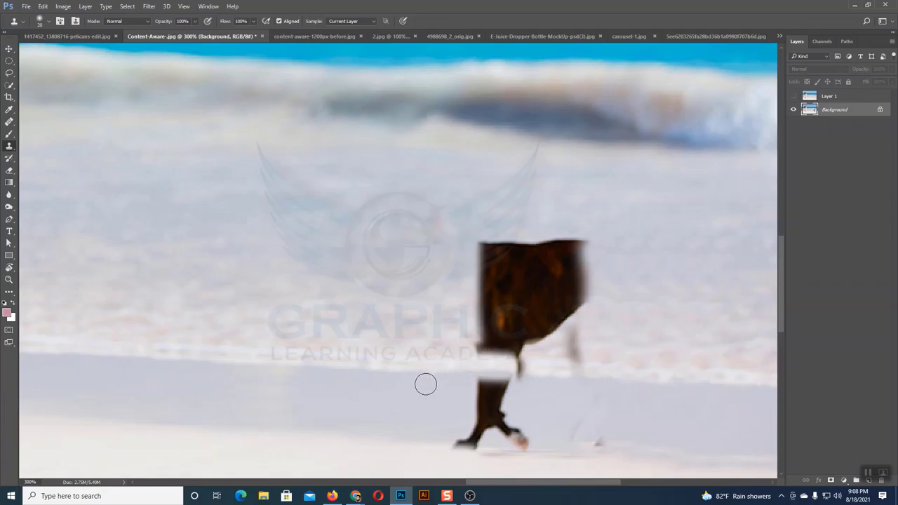
mouse_move(448, 390)
mouse_down()
mouse_move(491, 388)
mouse_move(471, 387)
mouse_move(475, 413)
mouse_move(448, 438)
mouse_move(475, 442)
mouse_move(491, 405)
mouse_move(438, 425)
mouse_move(485, 437)
mouse_move(421, 431)
mouse_move(331, 304)
mouse_up()
alt+click(463, 403)
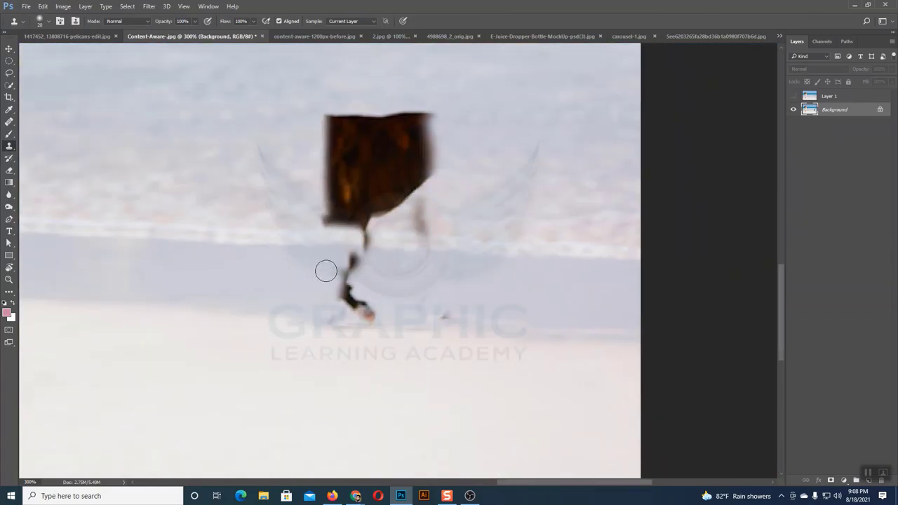
- Clone clean background over the dark lower leg, left body and tail
mouse_move(325, 270)
mouse_down()
mouse_move(349, 261)
mouse_move(360, 304)
mouse_move(290, 282)
mouse_move(345, 296)
mouse_move(323, 301)
mouse_move(335, 287)
mouse_move(320, 314)
mouse_move(353, 315)
mouse_move(357, 301)
mouse_move(330, 289)
mouse_move(351, 259)
mouse_move(426, 279)
mouse_move(421, 304)
mouse_move(445, 313)
mouse_move(410, 332)
mouse_move(400, 311)
mouse_up()
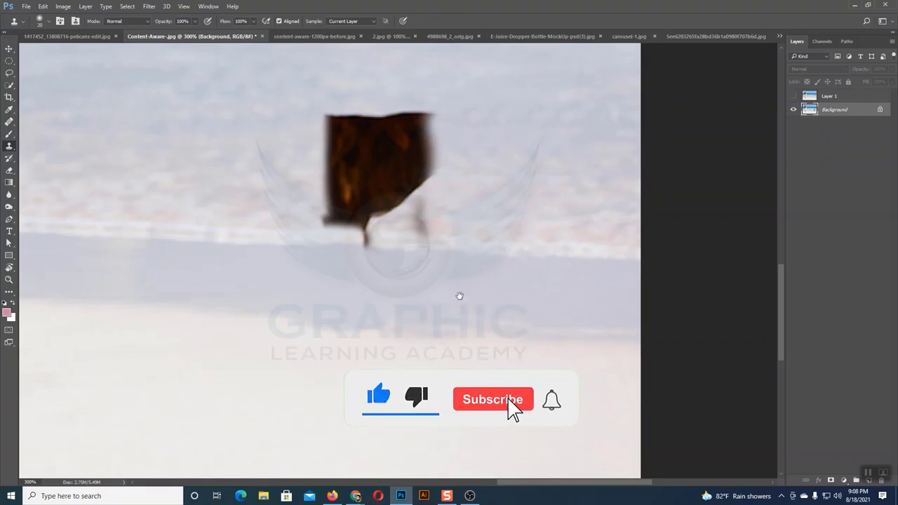
drag(459, 295, 453, 351)
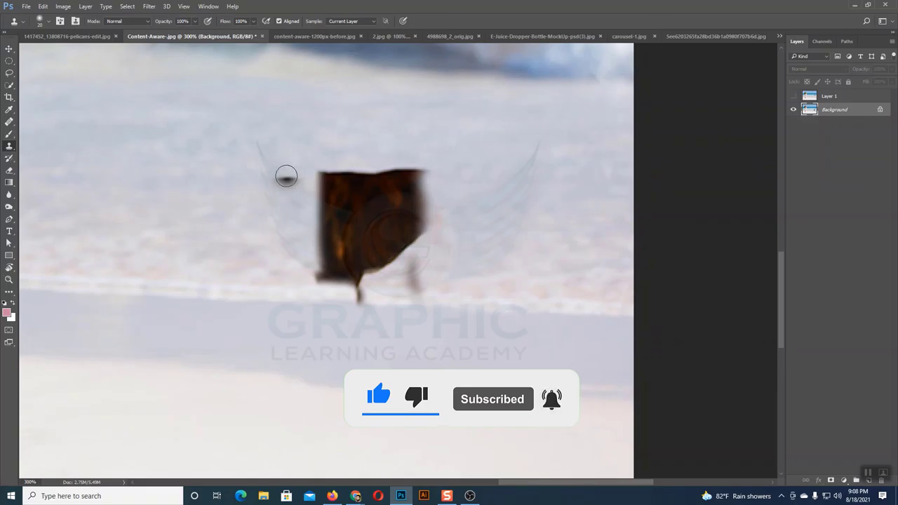
alt+click(262, 178)
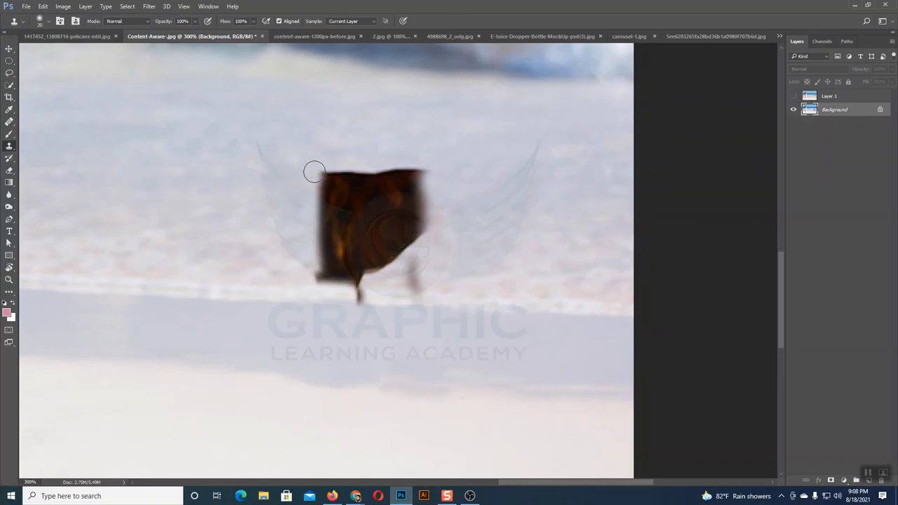
mouse_move(314, 172)
mouse_down()
mouse_move(320, 265)
mouse_move(321, 181)
mouse_move(325, 240)
mouse_move(336, 220)
mouse_move(347, 234)
mouse_move(363, 221)
mouse_move(358, 261)
mouse_up()
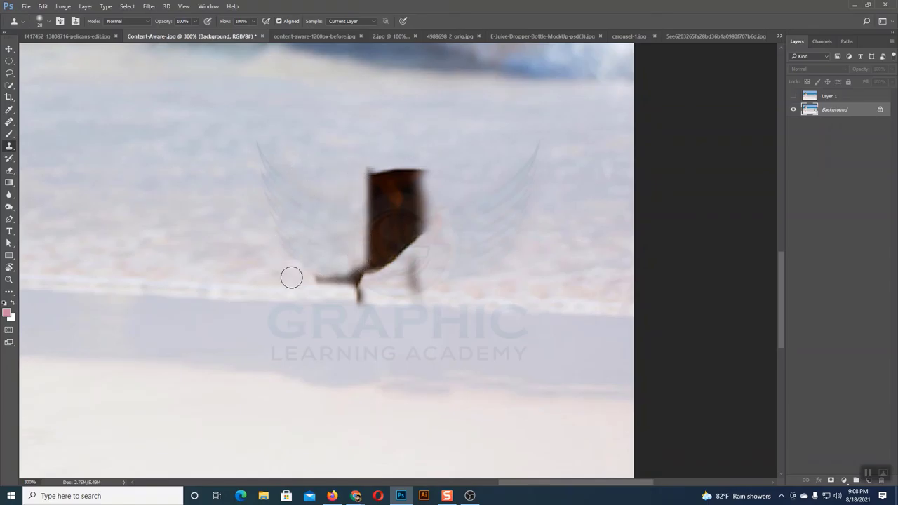
mouse_move(292, 278)
mouse_down()
mouse_move(355, 275)
mouse_move(292, 274)
mouse_up()
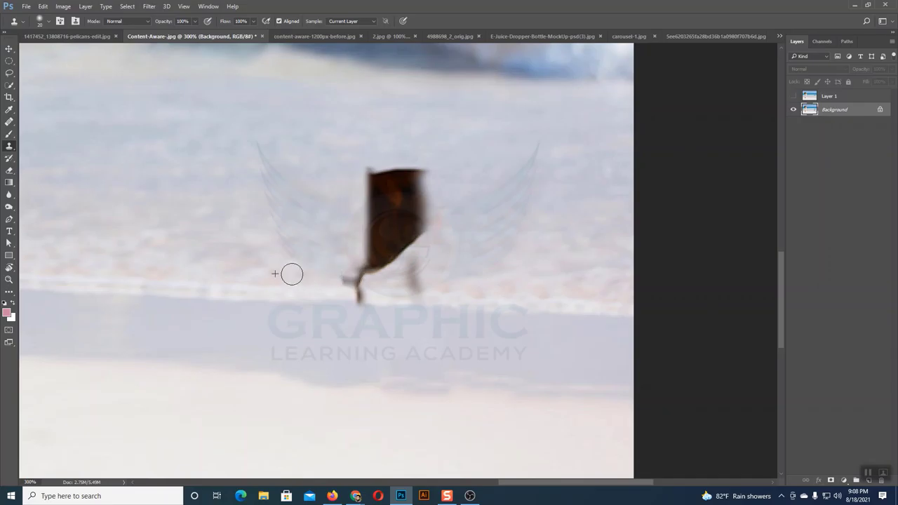
- Resample background to erase the last dark slivers and smooth the wet-sand line
alt+click(327, 296)
mouse_move(347, 295)
mouse_down()
mouse_move(360, 298)
mouse_move(333, 294)
mouse_move(339, 280)
mouse_move(363, 274)
mouse_move(373, 188)
mouse_move(381, 208)
mouse_move(373, 262)
mouse_up()
mouse_move(361, 177)
mouse_down()
mouse_move(373, 284)
mouse_move(385, 279)
mouse_move(392, 183)
mouse_move(394, 233)
mouse_move(383, 185)
mouse_move(412, 177)
mouse_move(385, 257)
mouse_up()
click(450, 175)
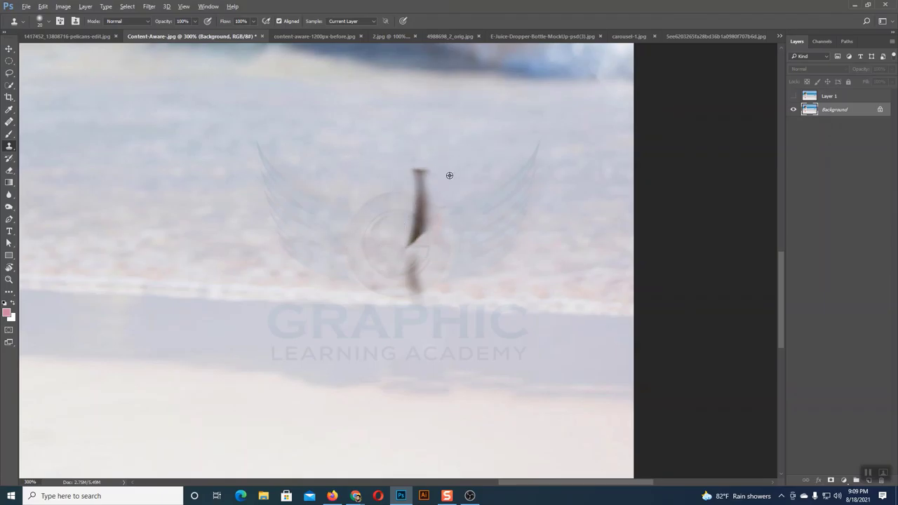
drag(424, 171, 416, 208)
mouse_move(416, 164)
mouse_down()
mouse_move(401, 218)
mouse_move(421, 259)
mouse_move(413, 268)
mouse_move(421, 273)
mouse_move(411, 274)
mouse_move(418, 279)
mouse_move(407, 281)
mouse_move(419, 285)
mouse_move(413, 301)
mouse_up()
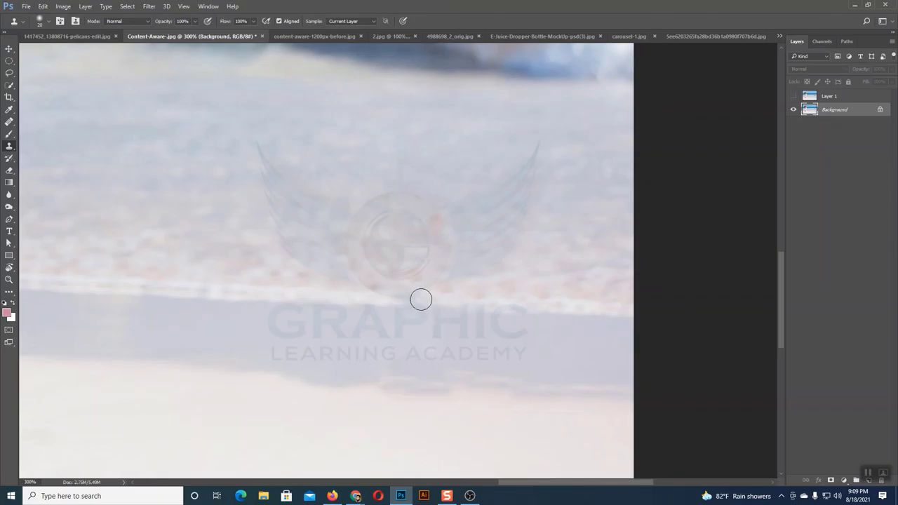
drag(421, 297, 395, 299)
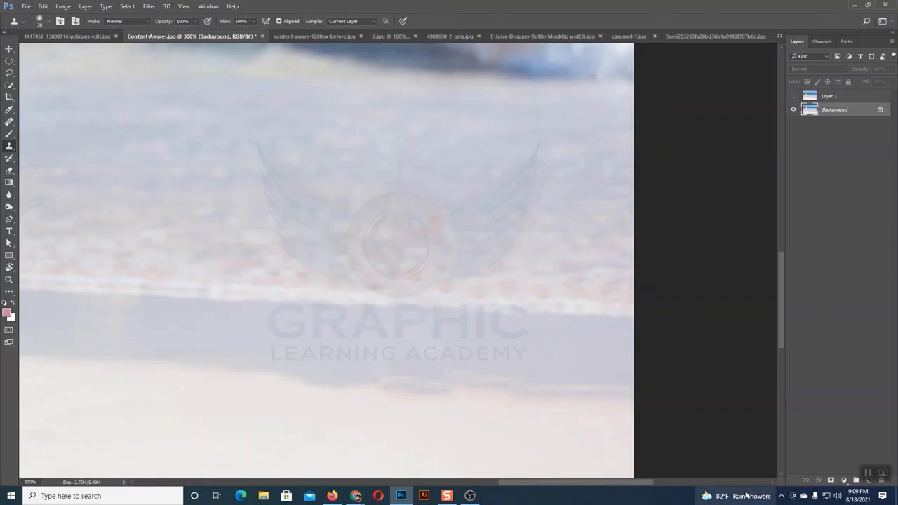
- Zoom in on the retouched sand and blend the lower edge of the grey band
key(ctrl+minus)
key(ctrl+minus)
key(ctrl+minus)
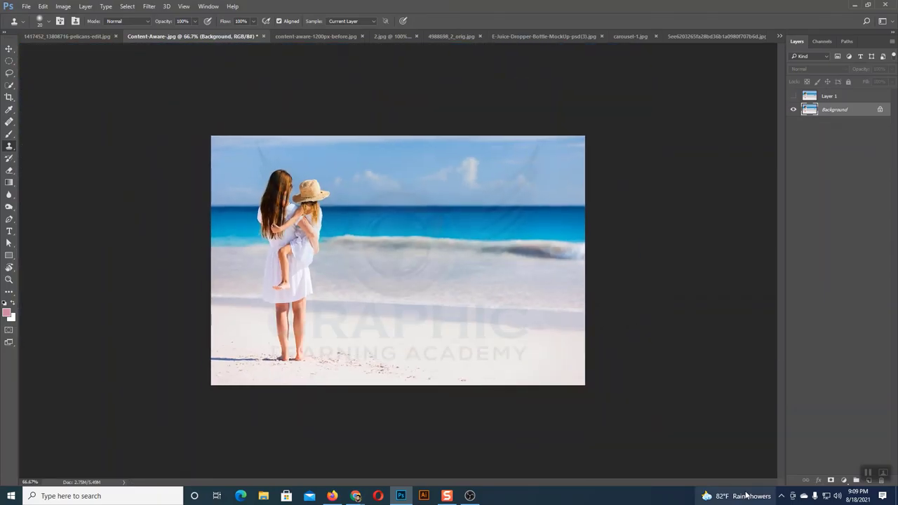
key(ctrl+plus)
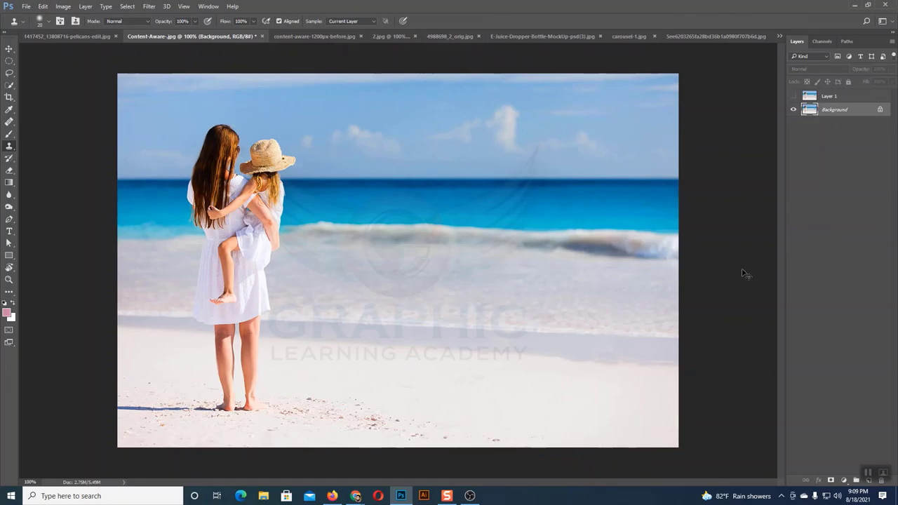
key(ctrl+plus)
drag(577, 198, 536, 92)
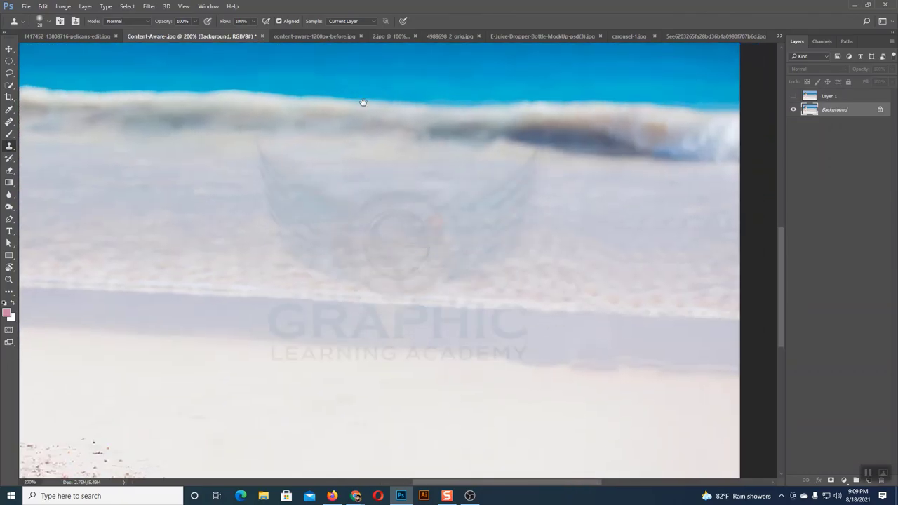
drag(520, 358, 611, 362)
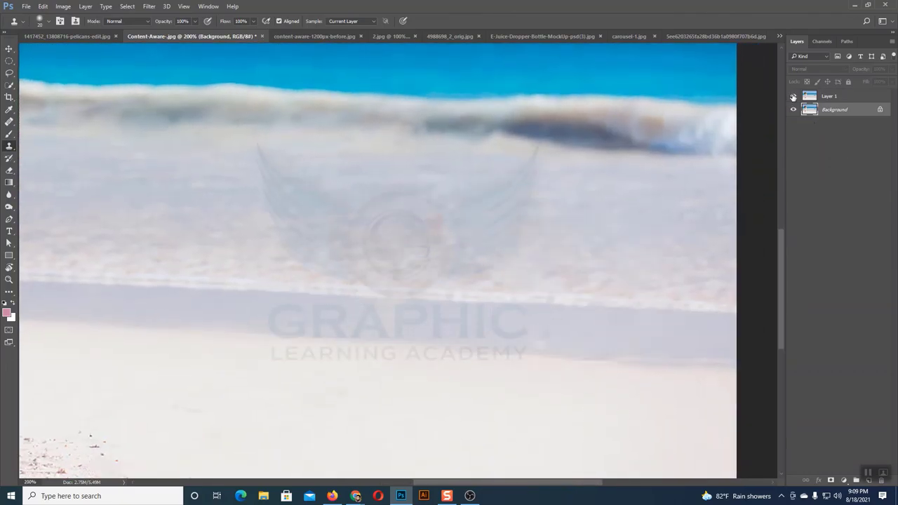
- Toggle Layer 1's visibility to compare the retouch, then zoom out to the whole photo
click(794, 96)
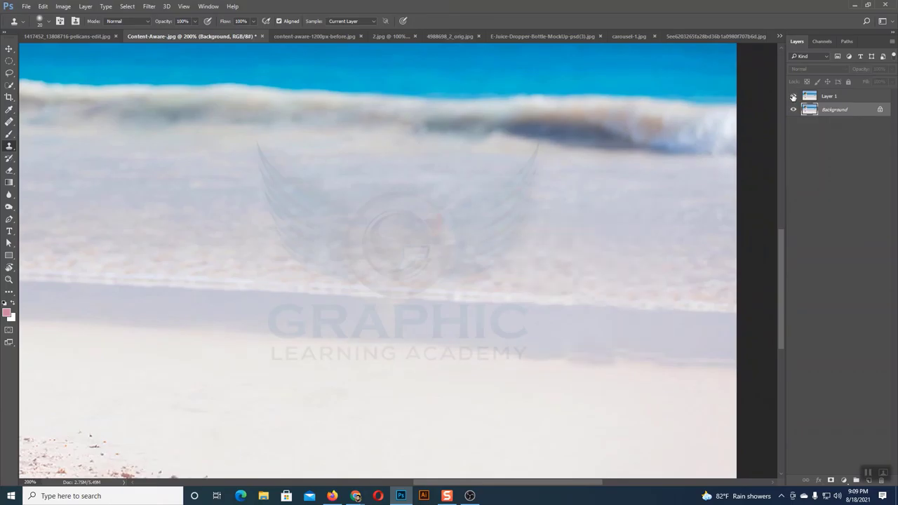
click(794, 96)
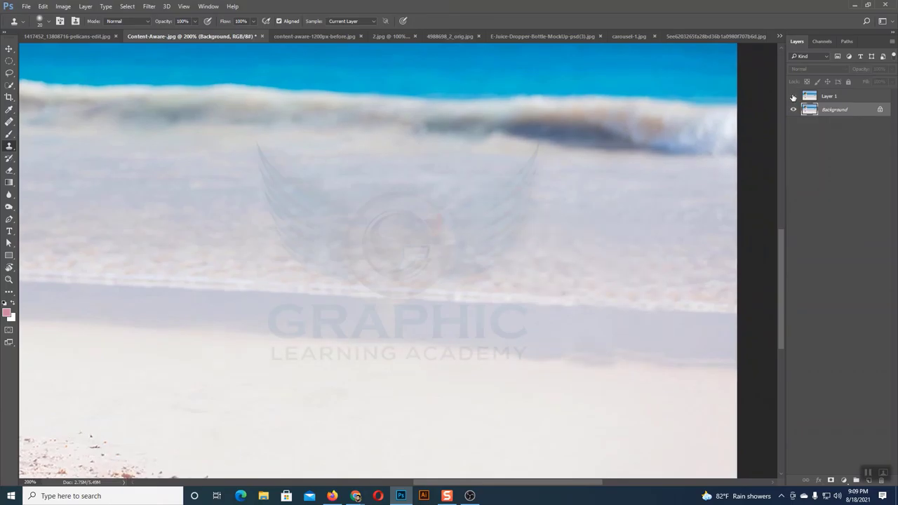
key(ctrl+minus)
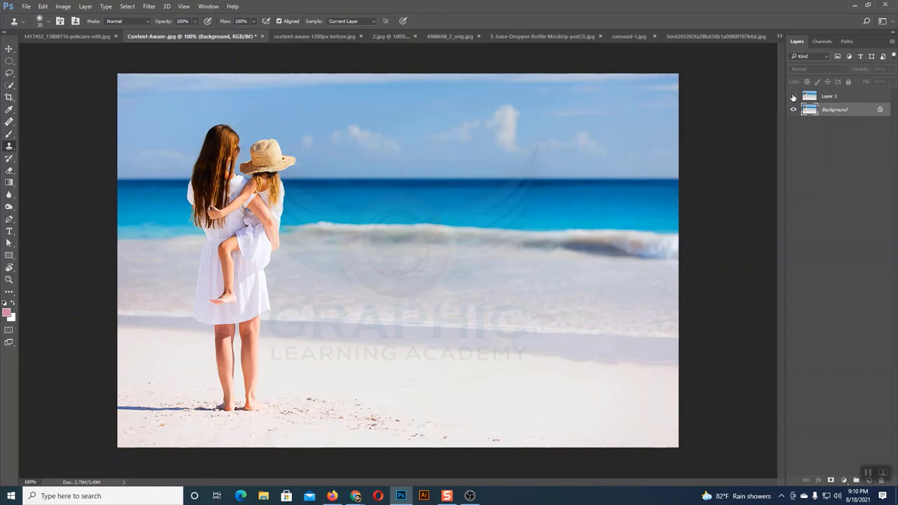
- Browse the pelicans and content-aware-1200px-before images, then return to Content-Aware.jpg
click(54, 37)
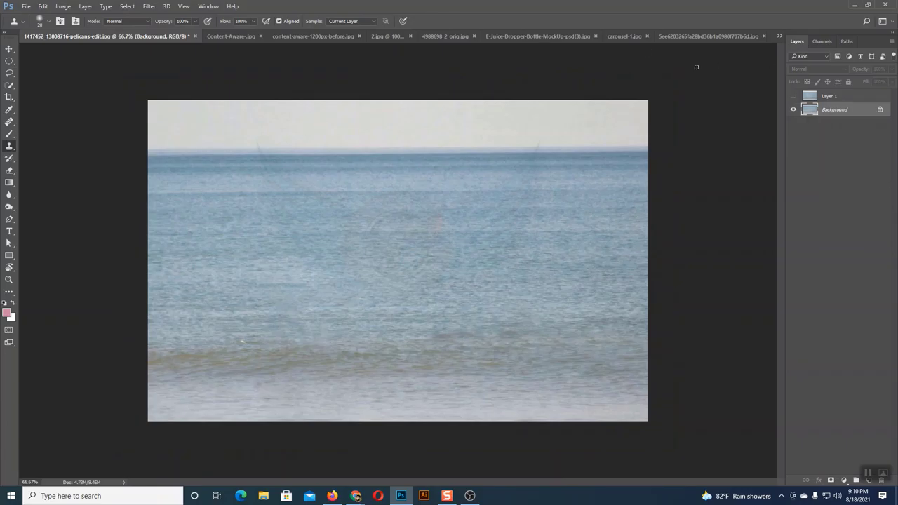
click(303, 38)
click(154, 37)
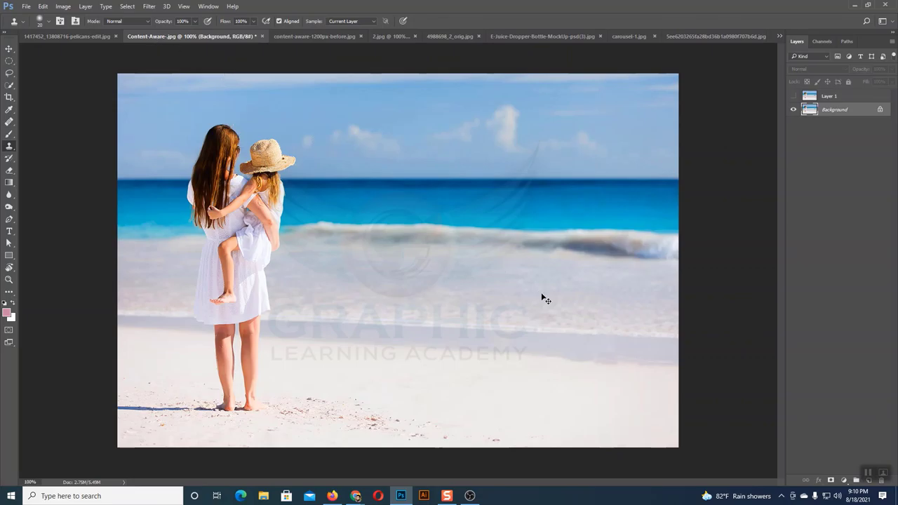
key(ctrl+plus)
drag(343, 328, 572, 500)
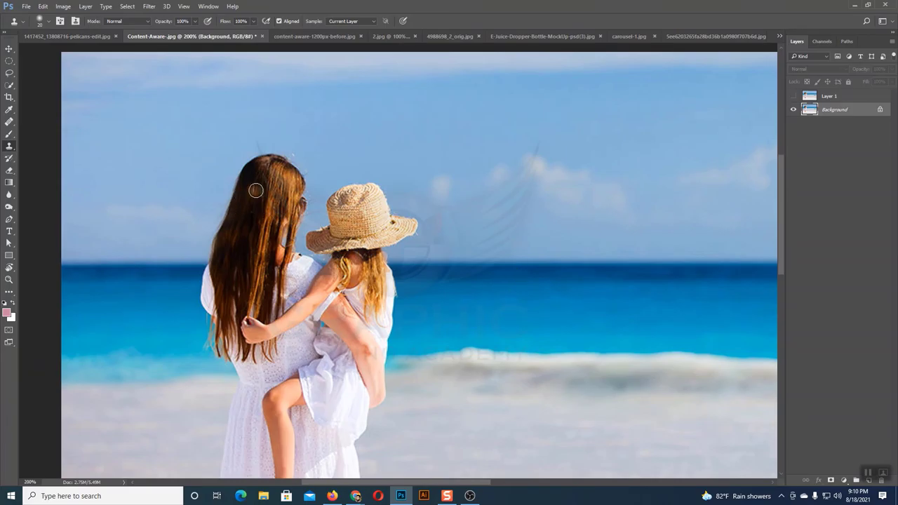
drag(523, 183, 525, 219)
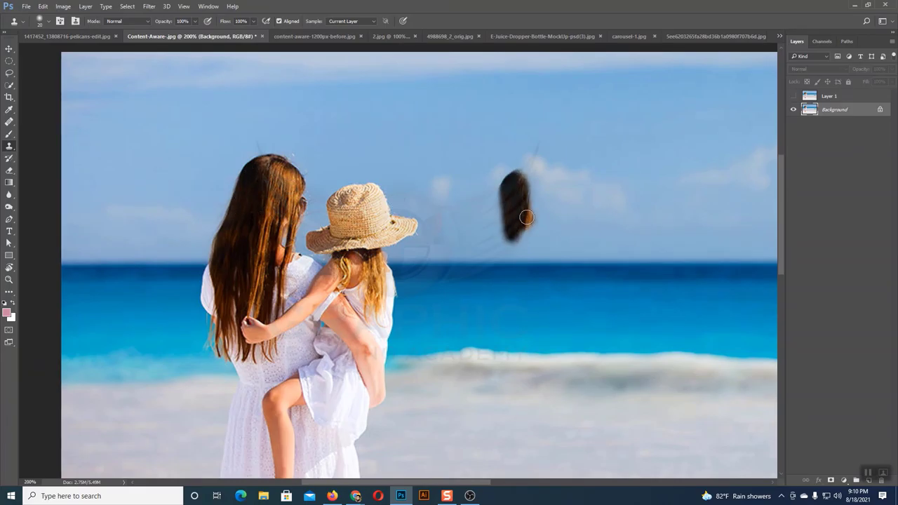
key(ctrl+z)
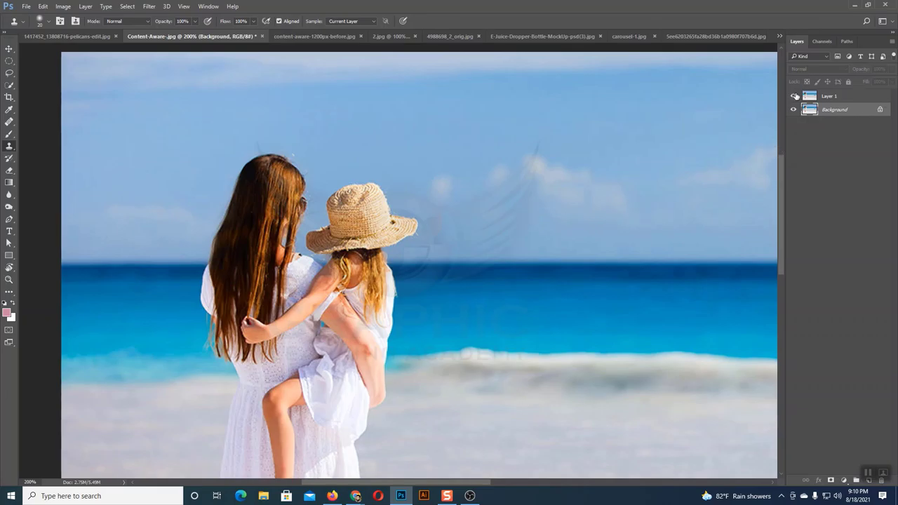
key(ctrl+minus)
key(ctrl+minus)
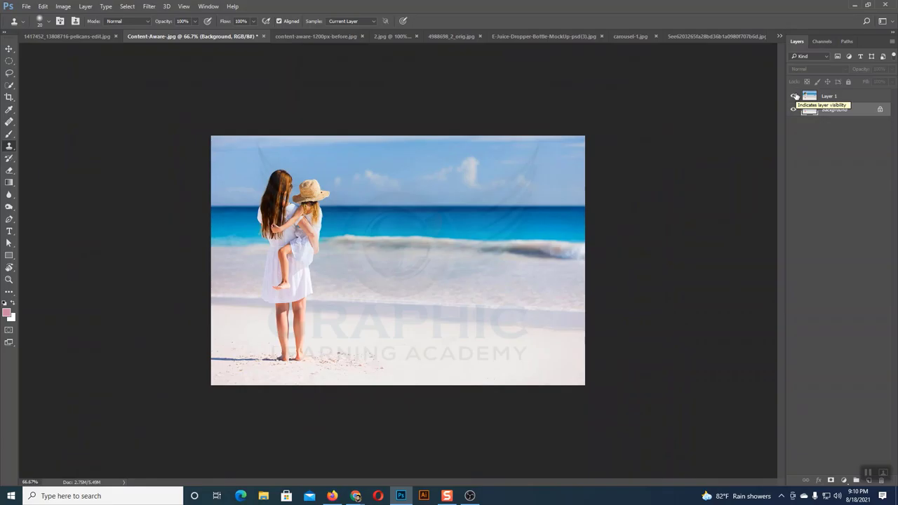